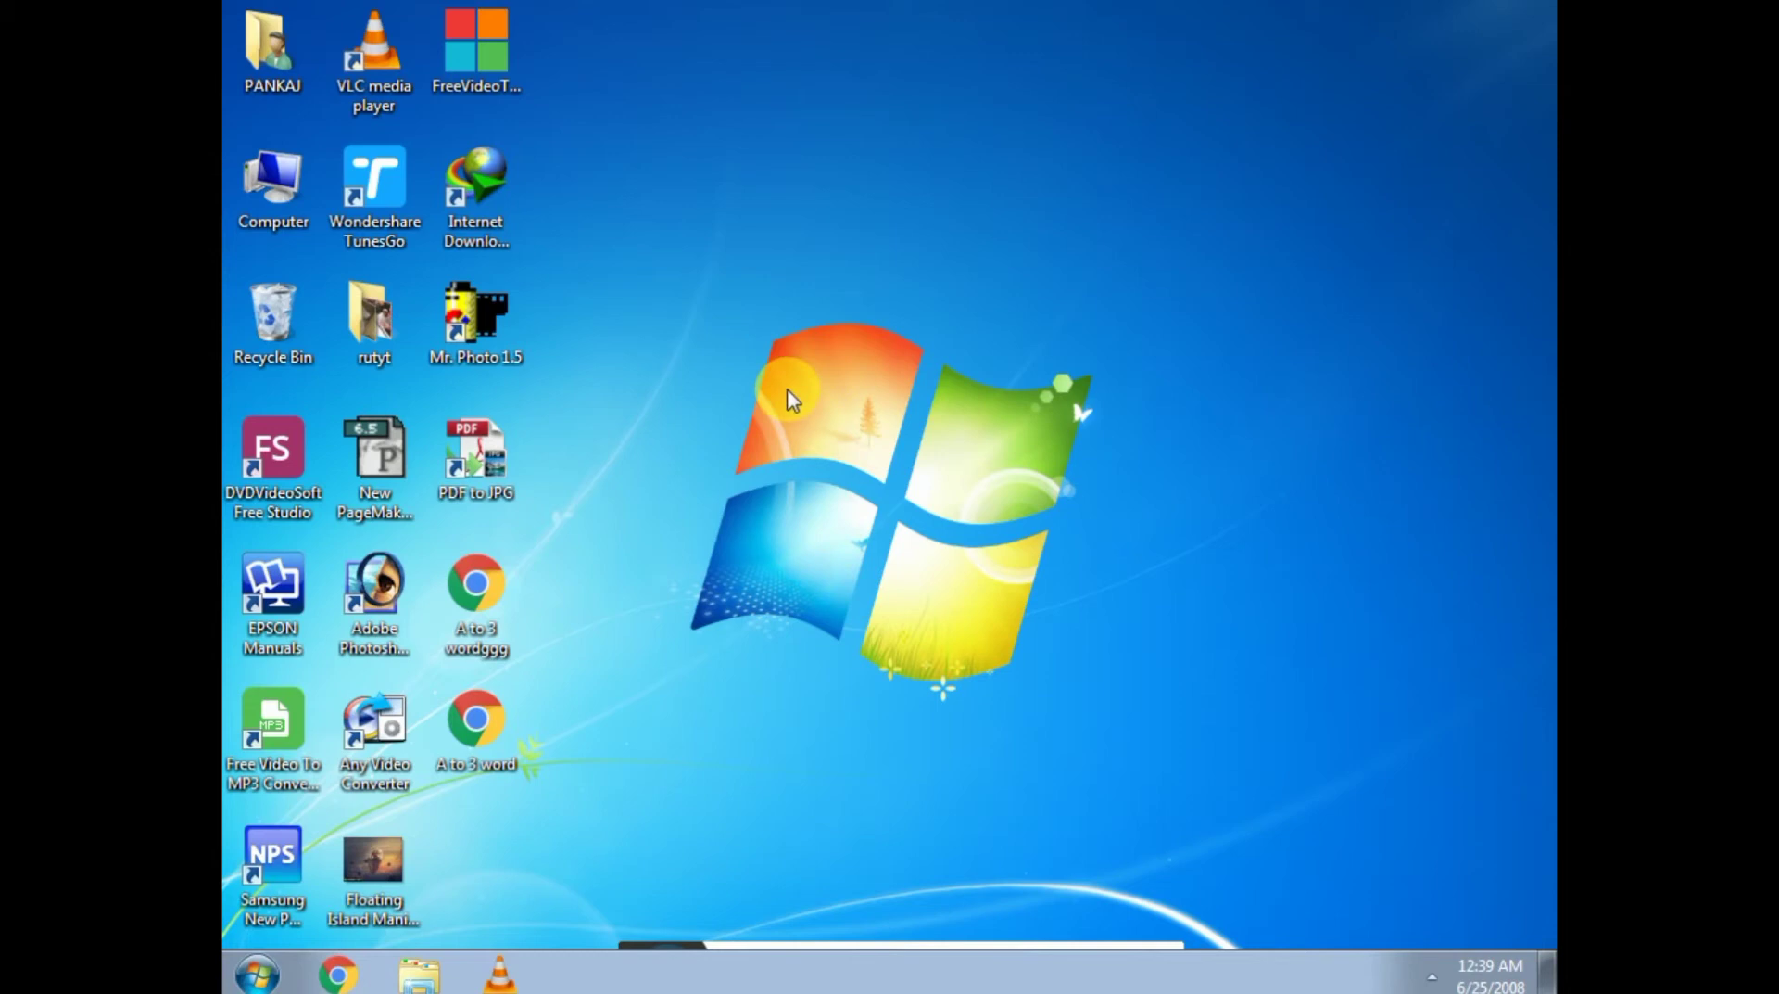
{"action": "left_click", "coordinate": [767, 343]}
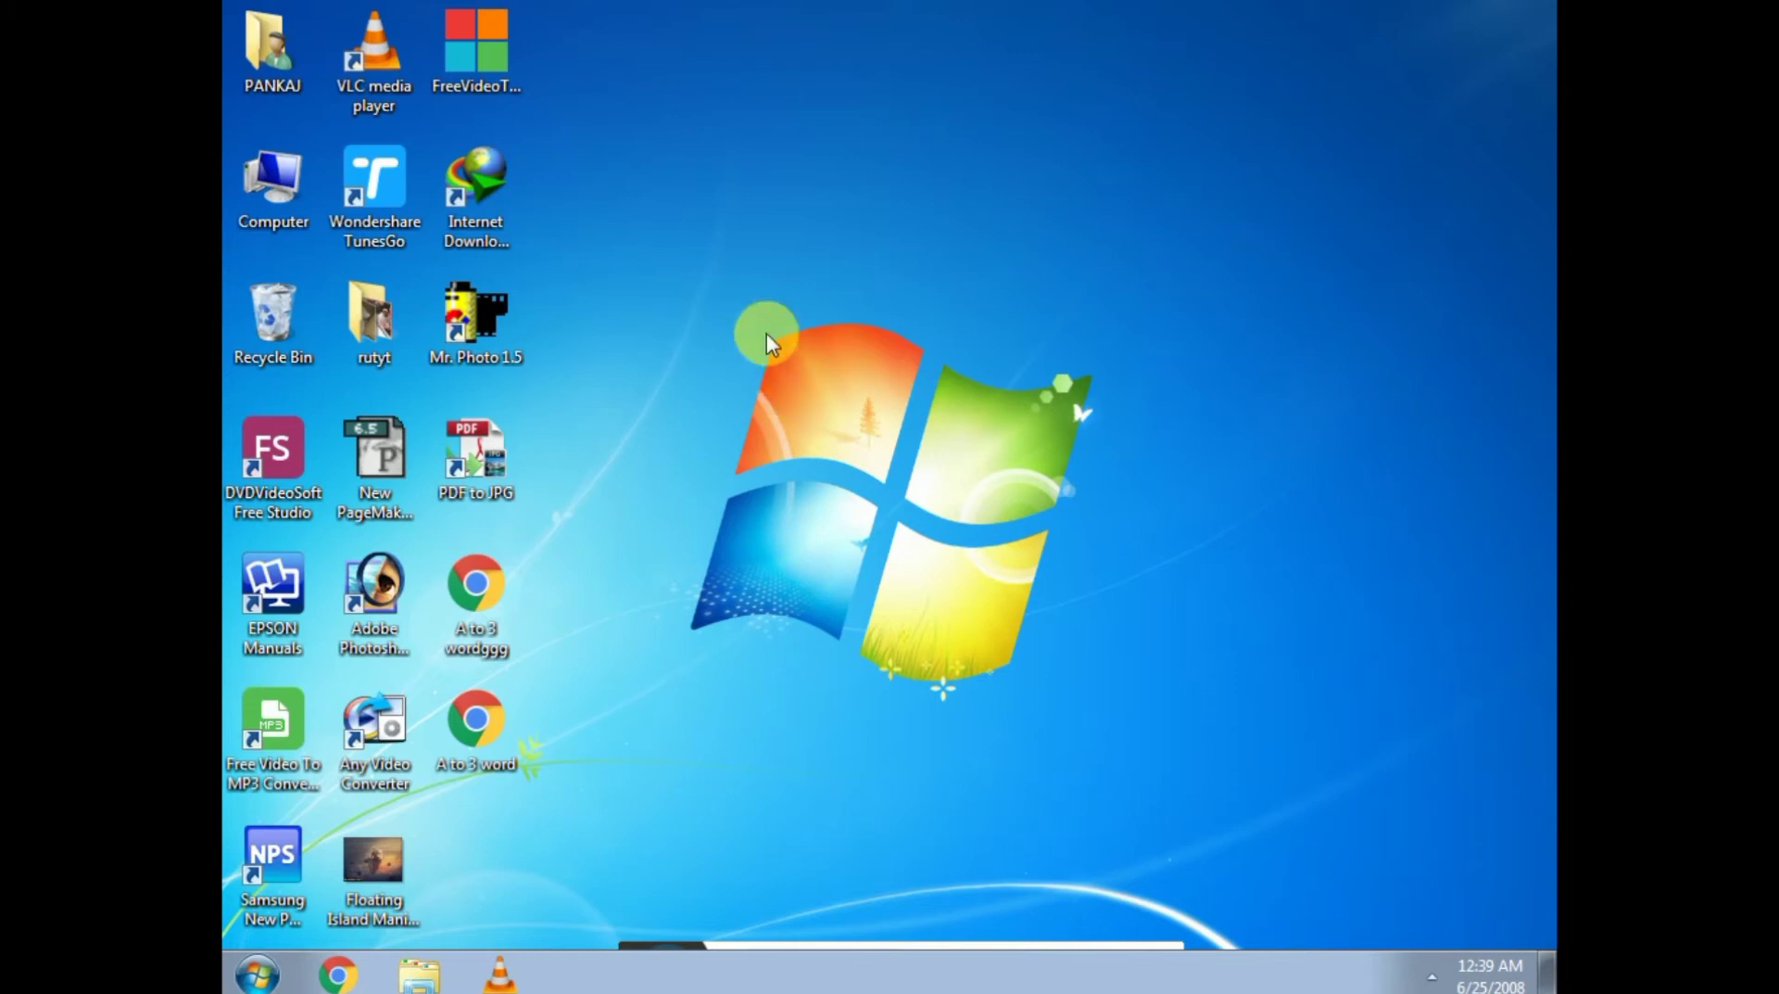
{"action": "right_click", "coordinate": [741, 217]}
{"action": "mouse_move", "coordinate": [783, 246]}
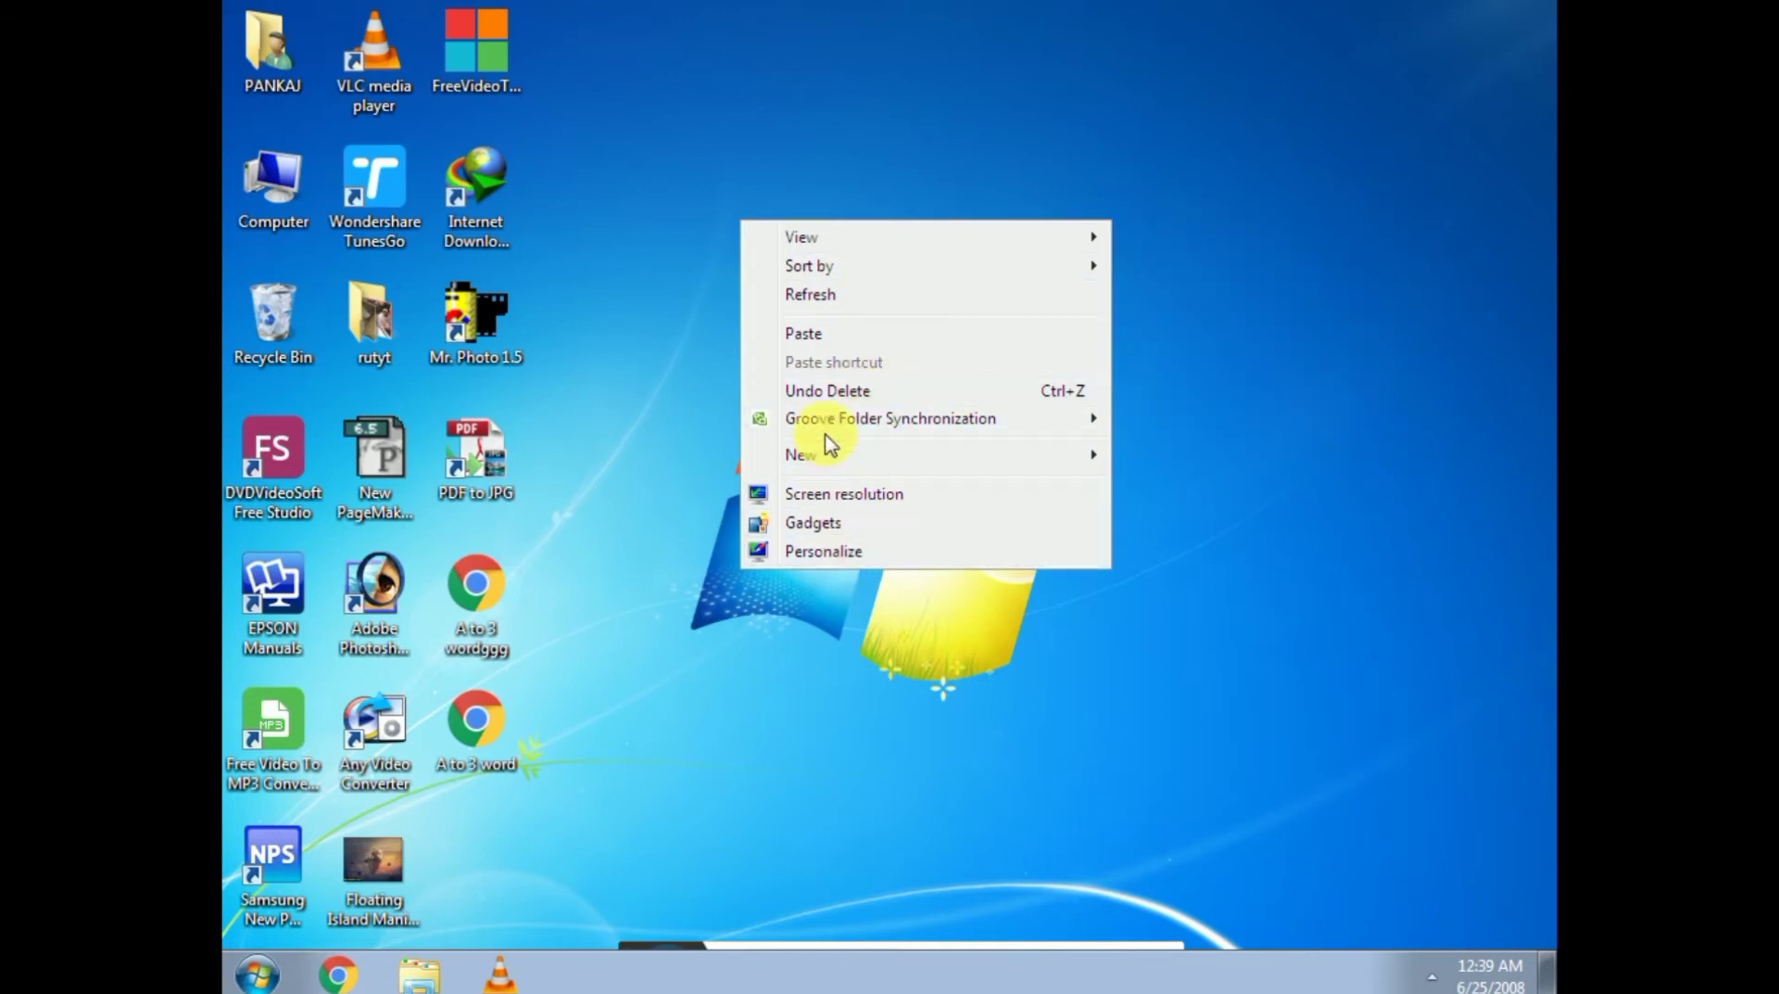
{"action": "mouse_move", "coordinate": [825, 457]}
{"action": "left_click", "coordinate": [620, 191]}
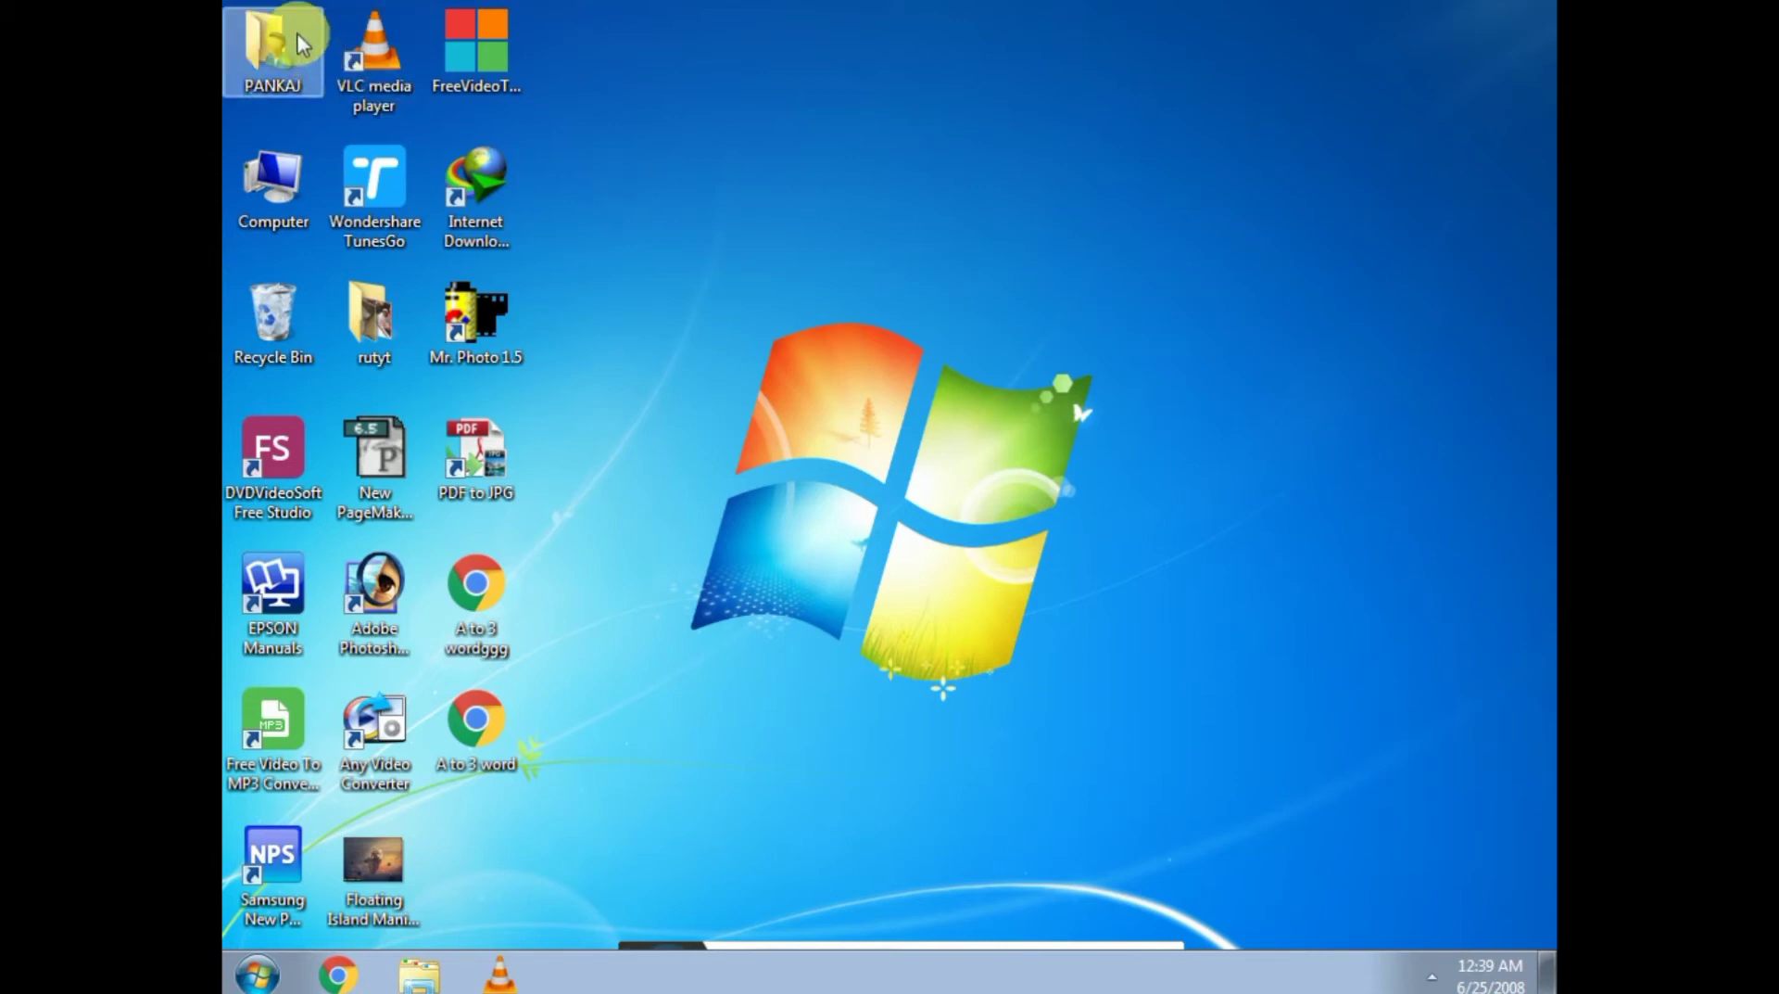
{"action": "left_click_drag", "start_coordinate": [590, 37], "coordinate": [630, 746]}
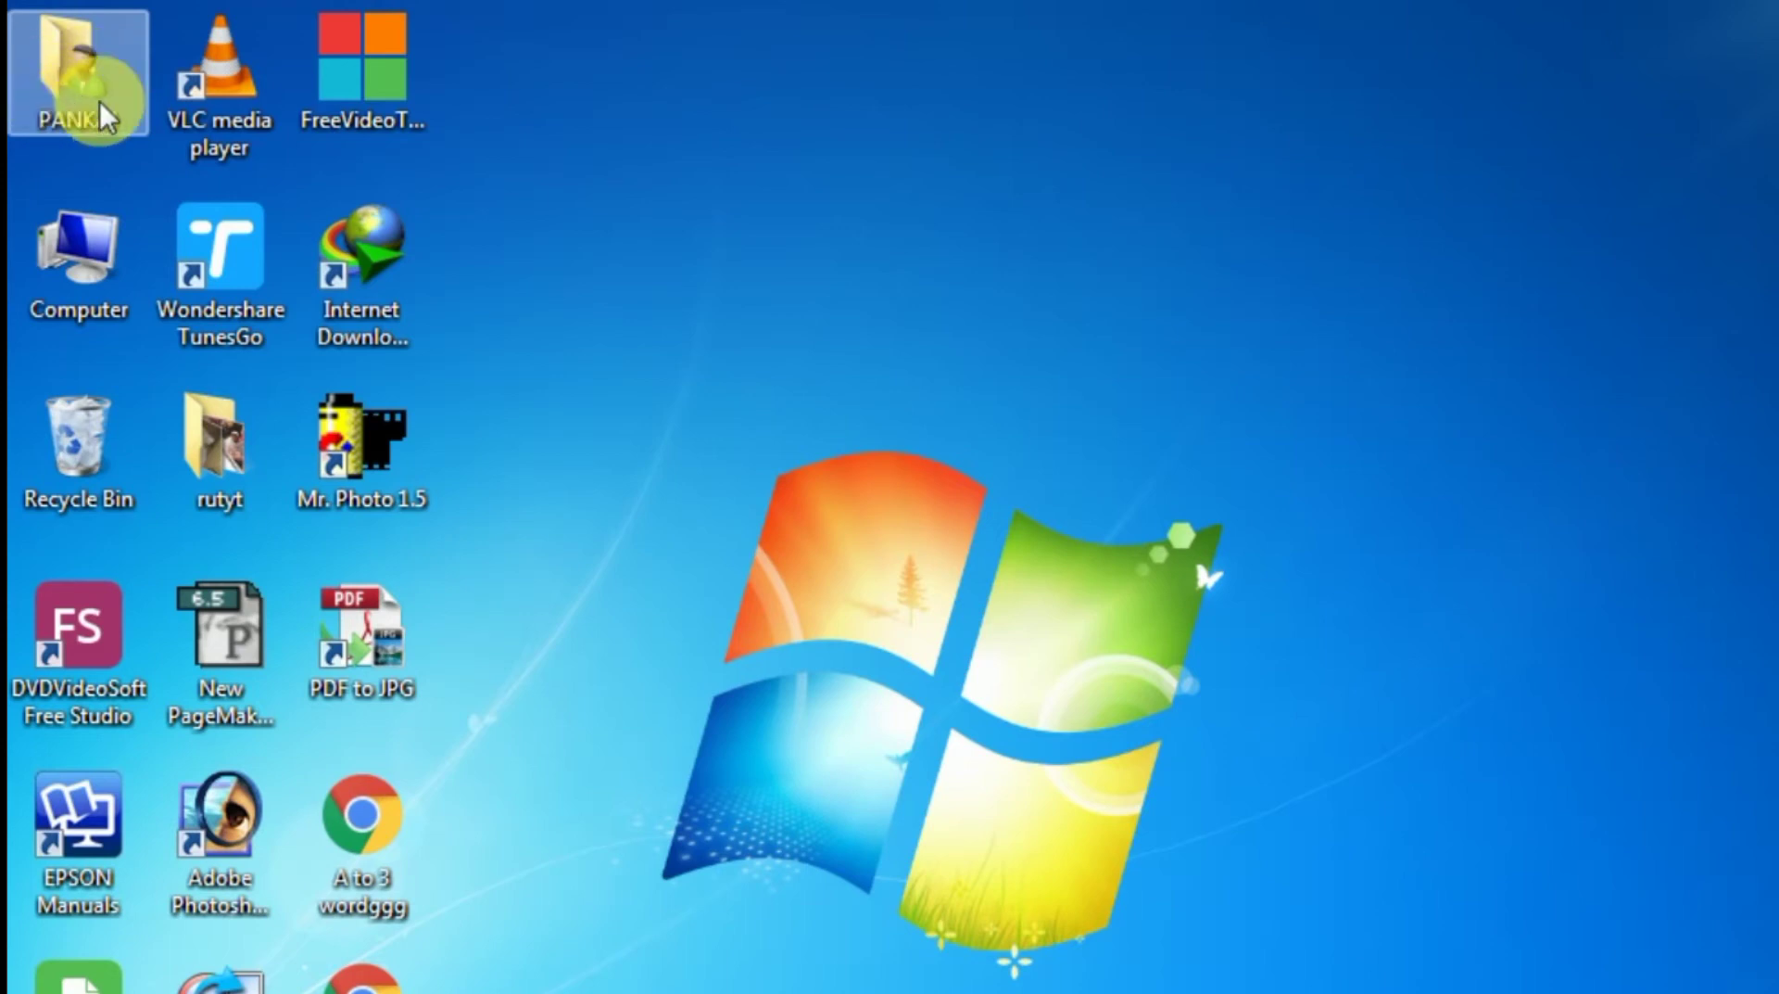
- Open the Downloads folder inside the user profile folder and select the video_editor_setup file
{"action": "left_click", "coordinate": [74, 63]}
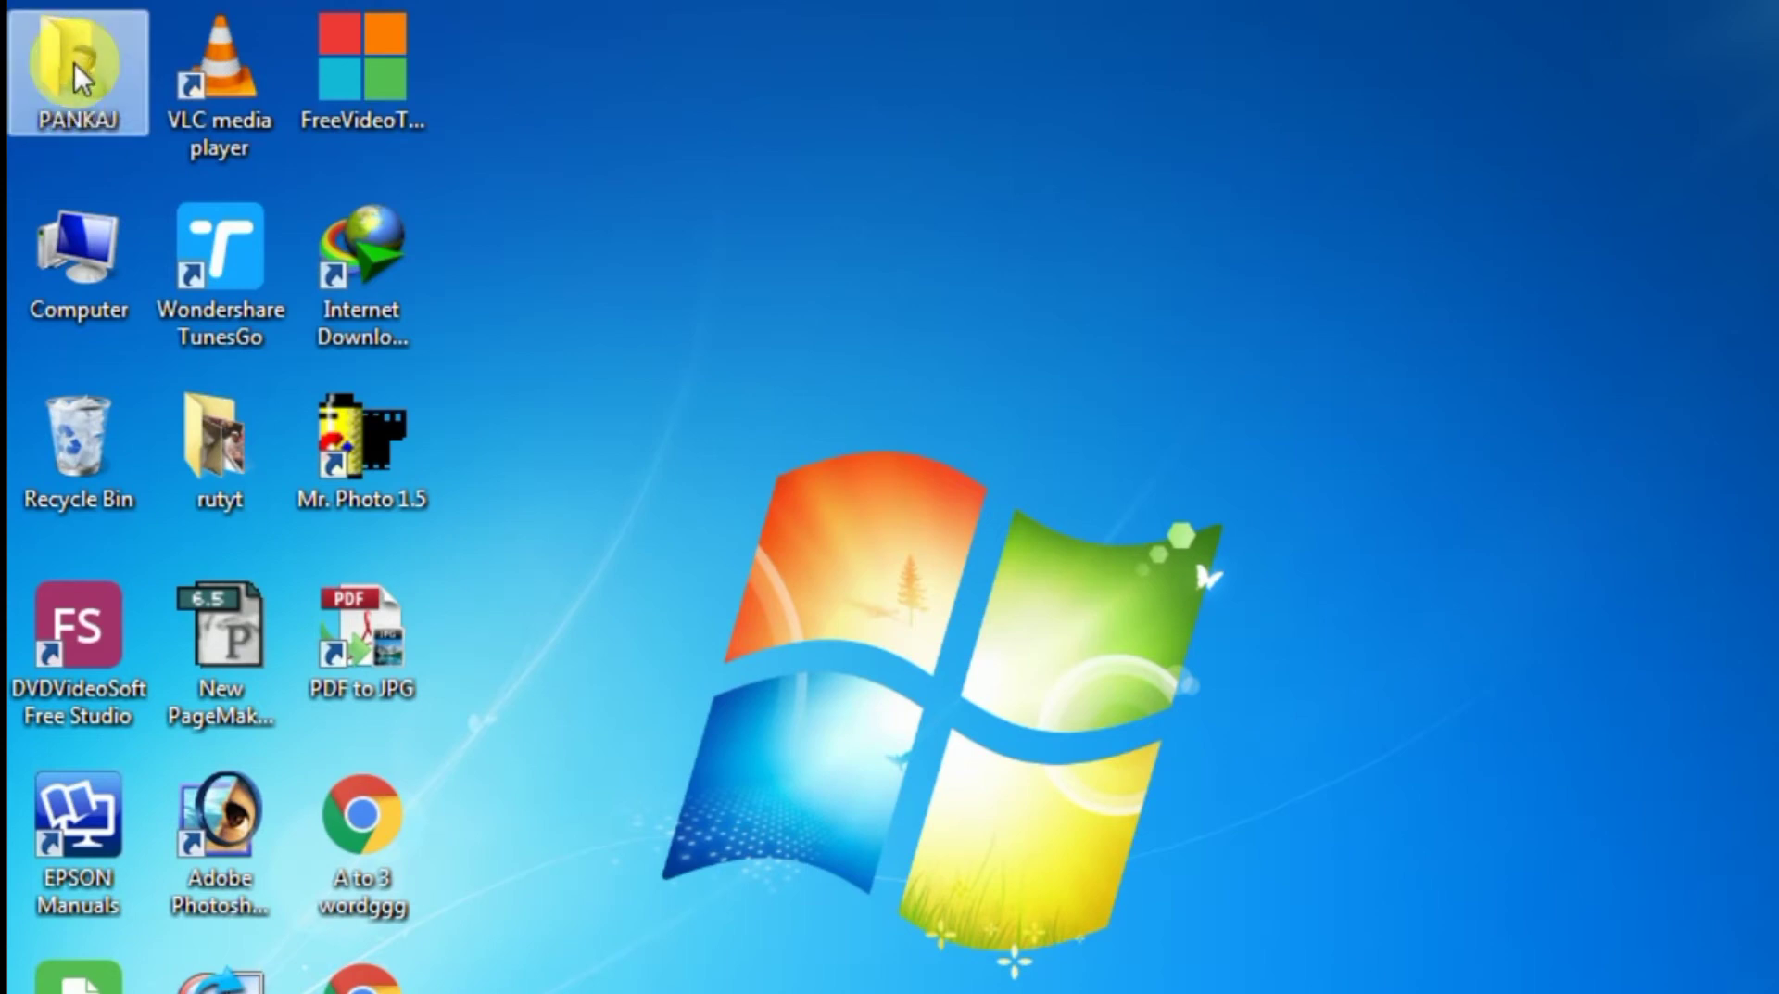
{"action": "double_click", "coordinate": [67, 67]}
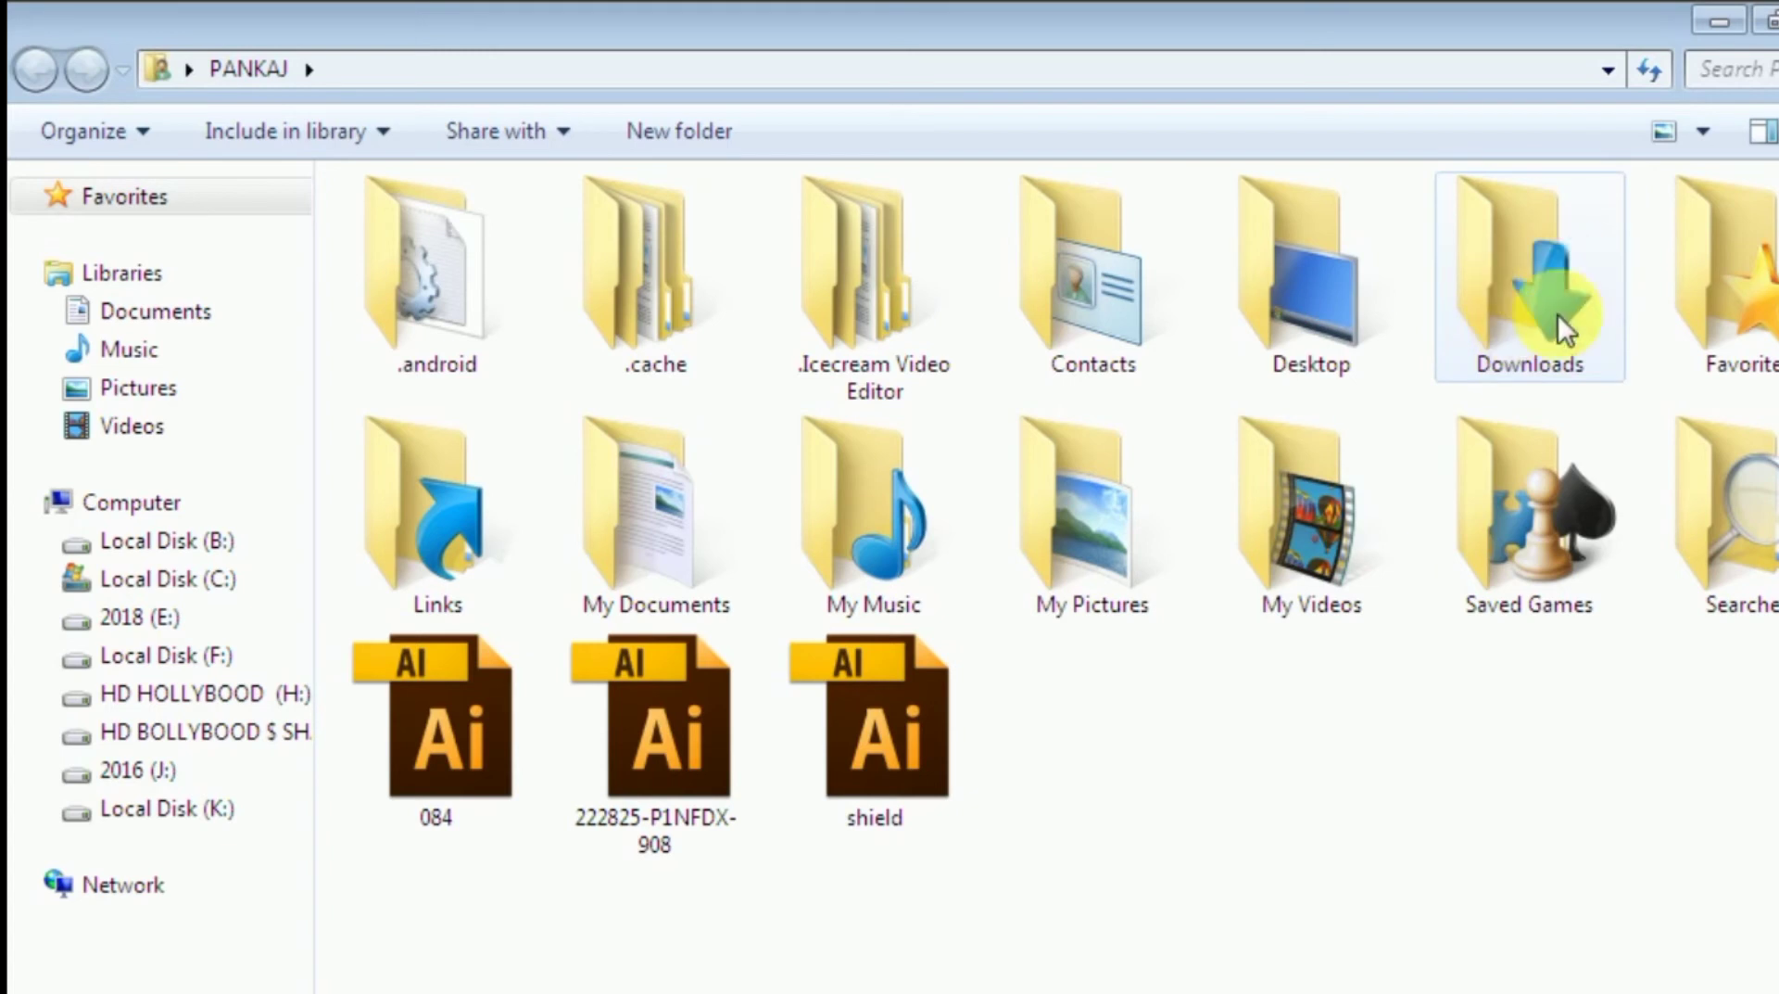
{"action": "double_click", "coordinate": [1527, 293]}
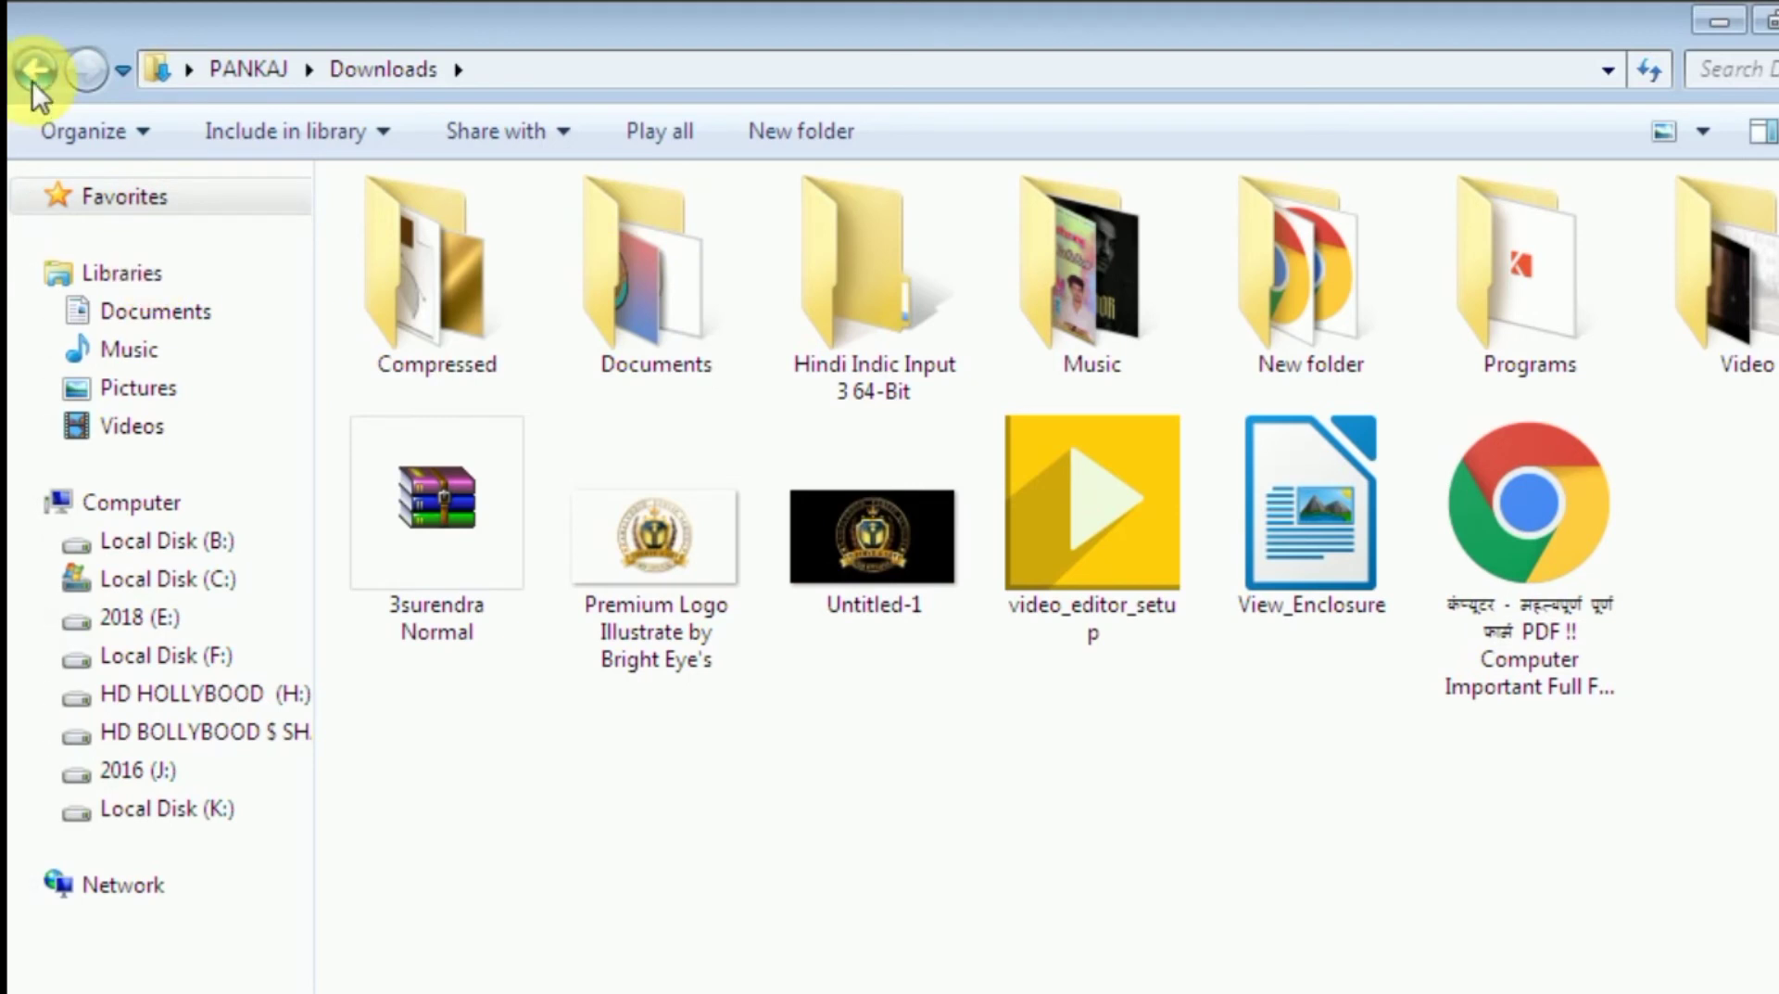
{"action": "left_click", "coordinate": [1090, 497]}
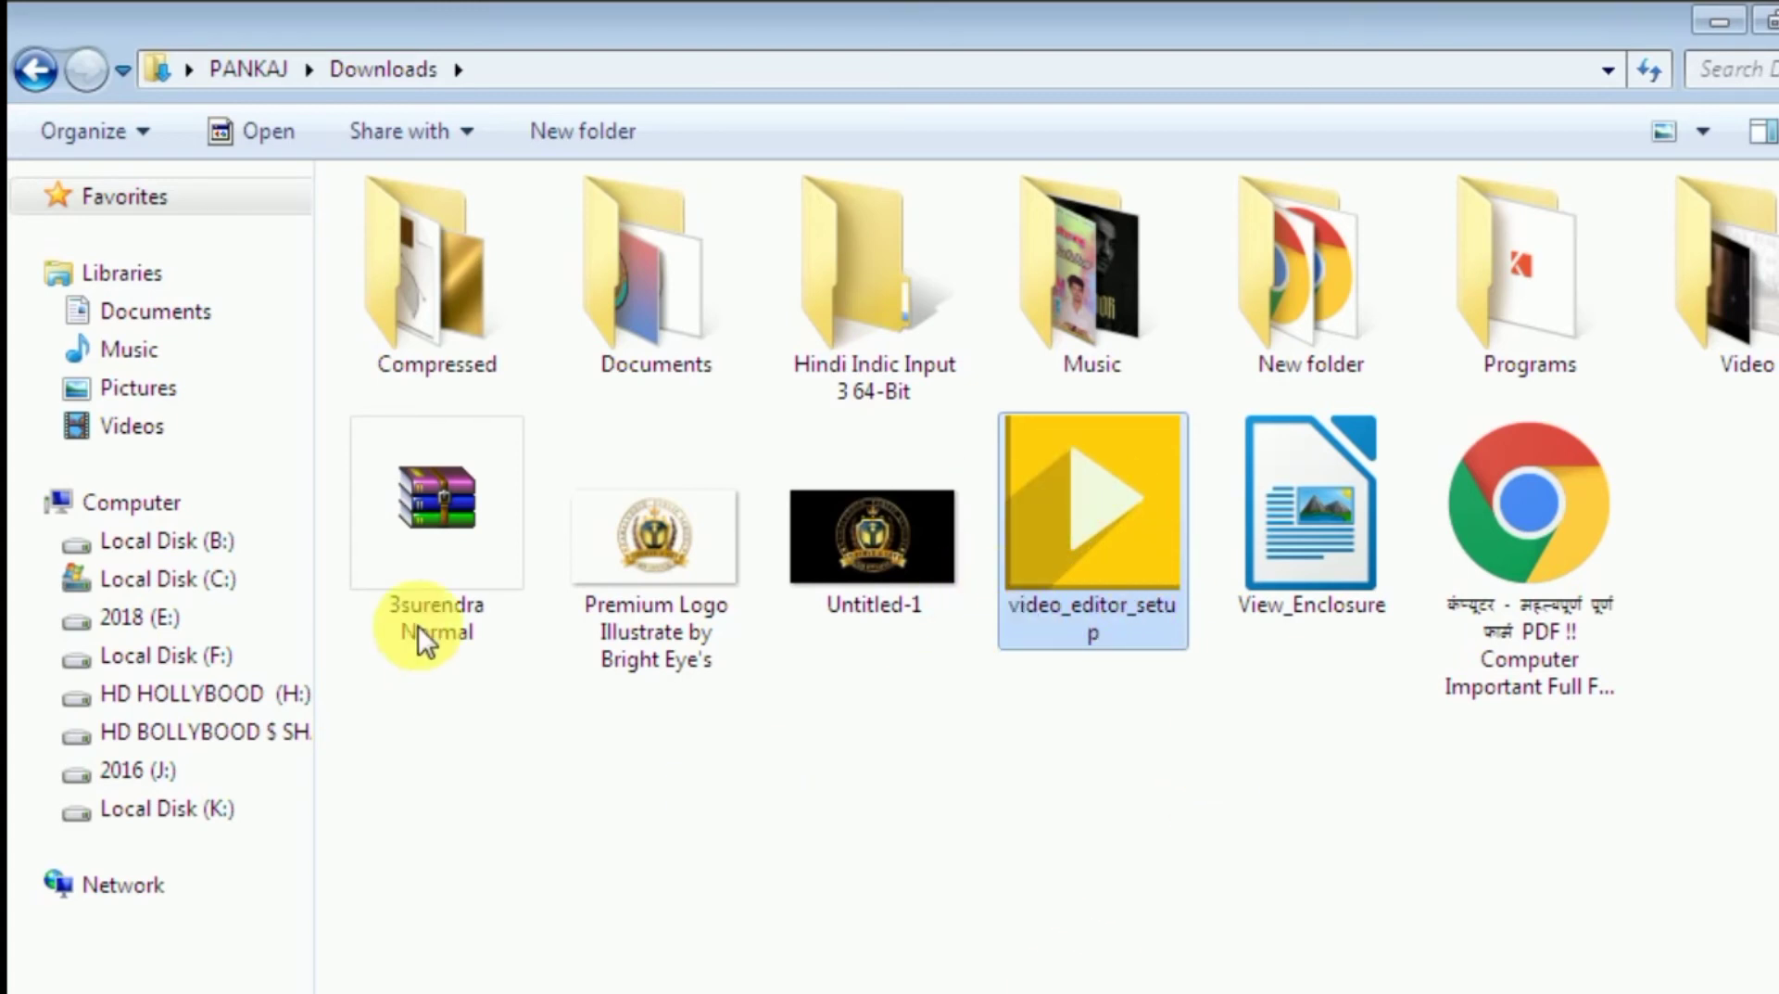
- Restore the Downloads window to its smaller size and refresh the desktop
{"action": "double_click", "coordinate": [682, 2]}
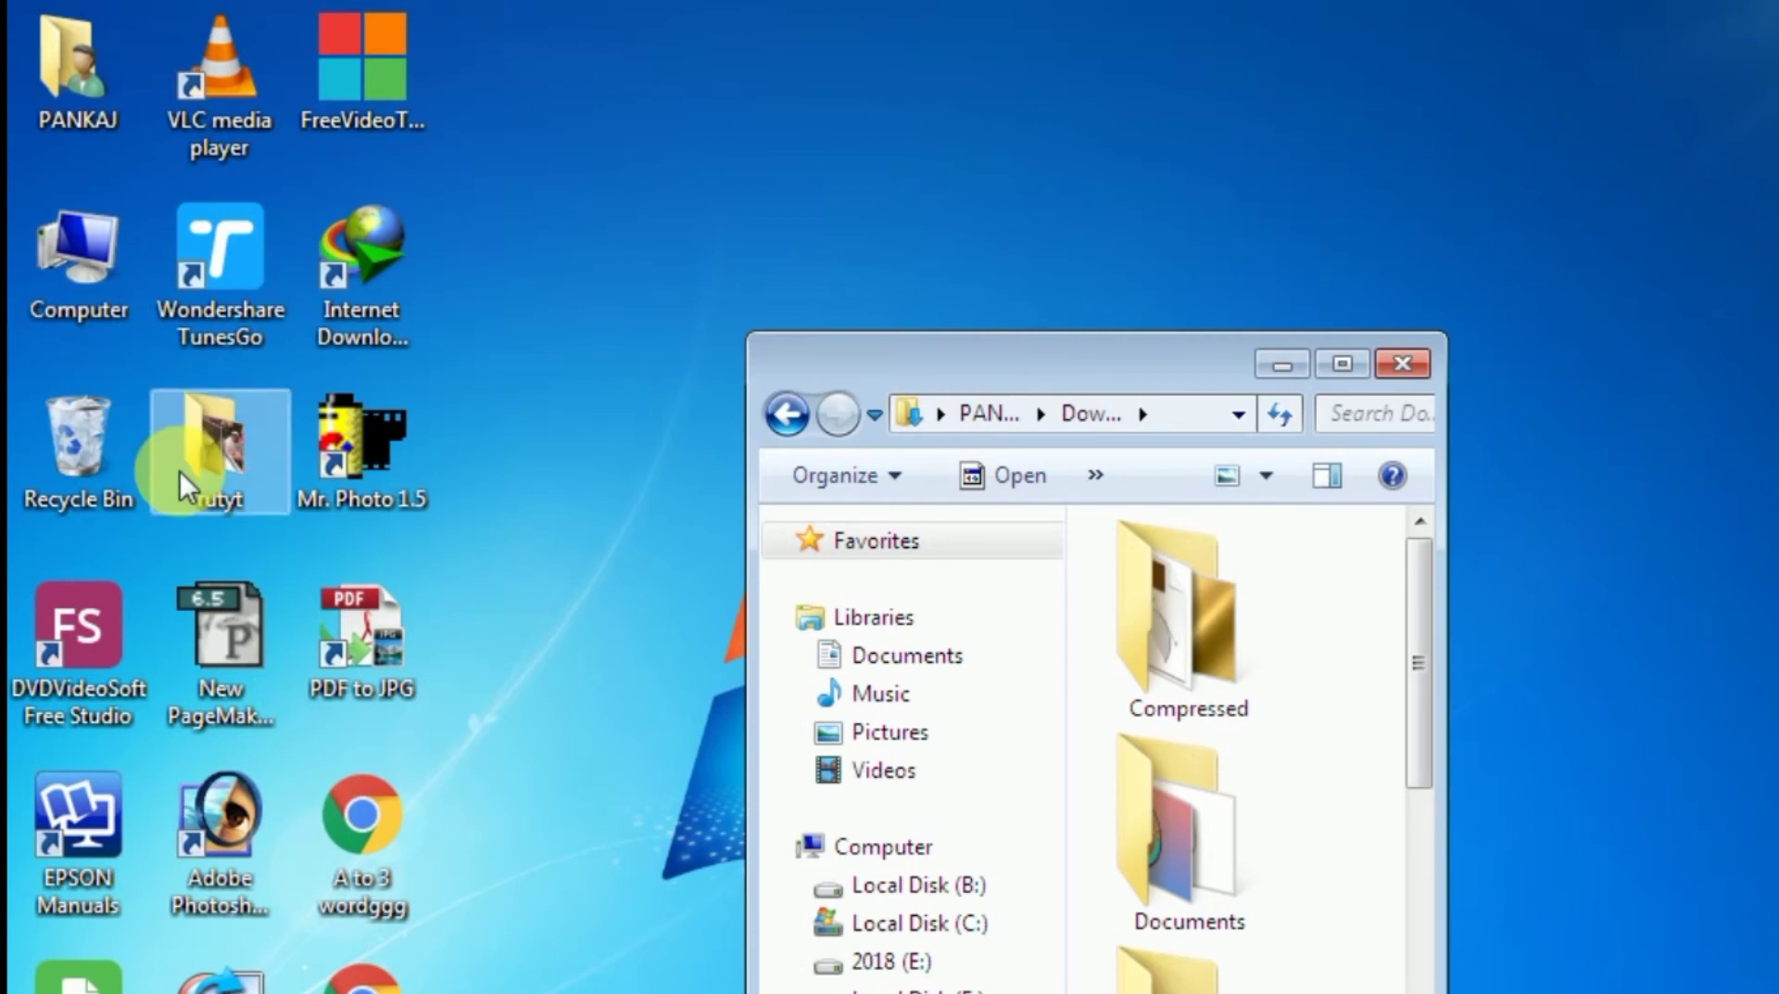
{"action": "left_click", "coordinate": [543, 210]}
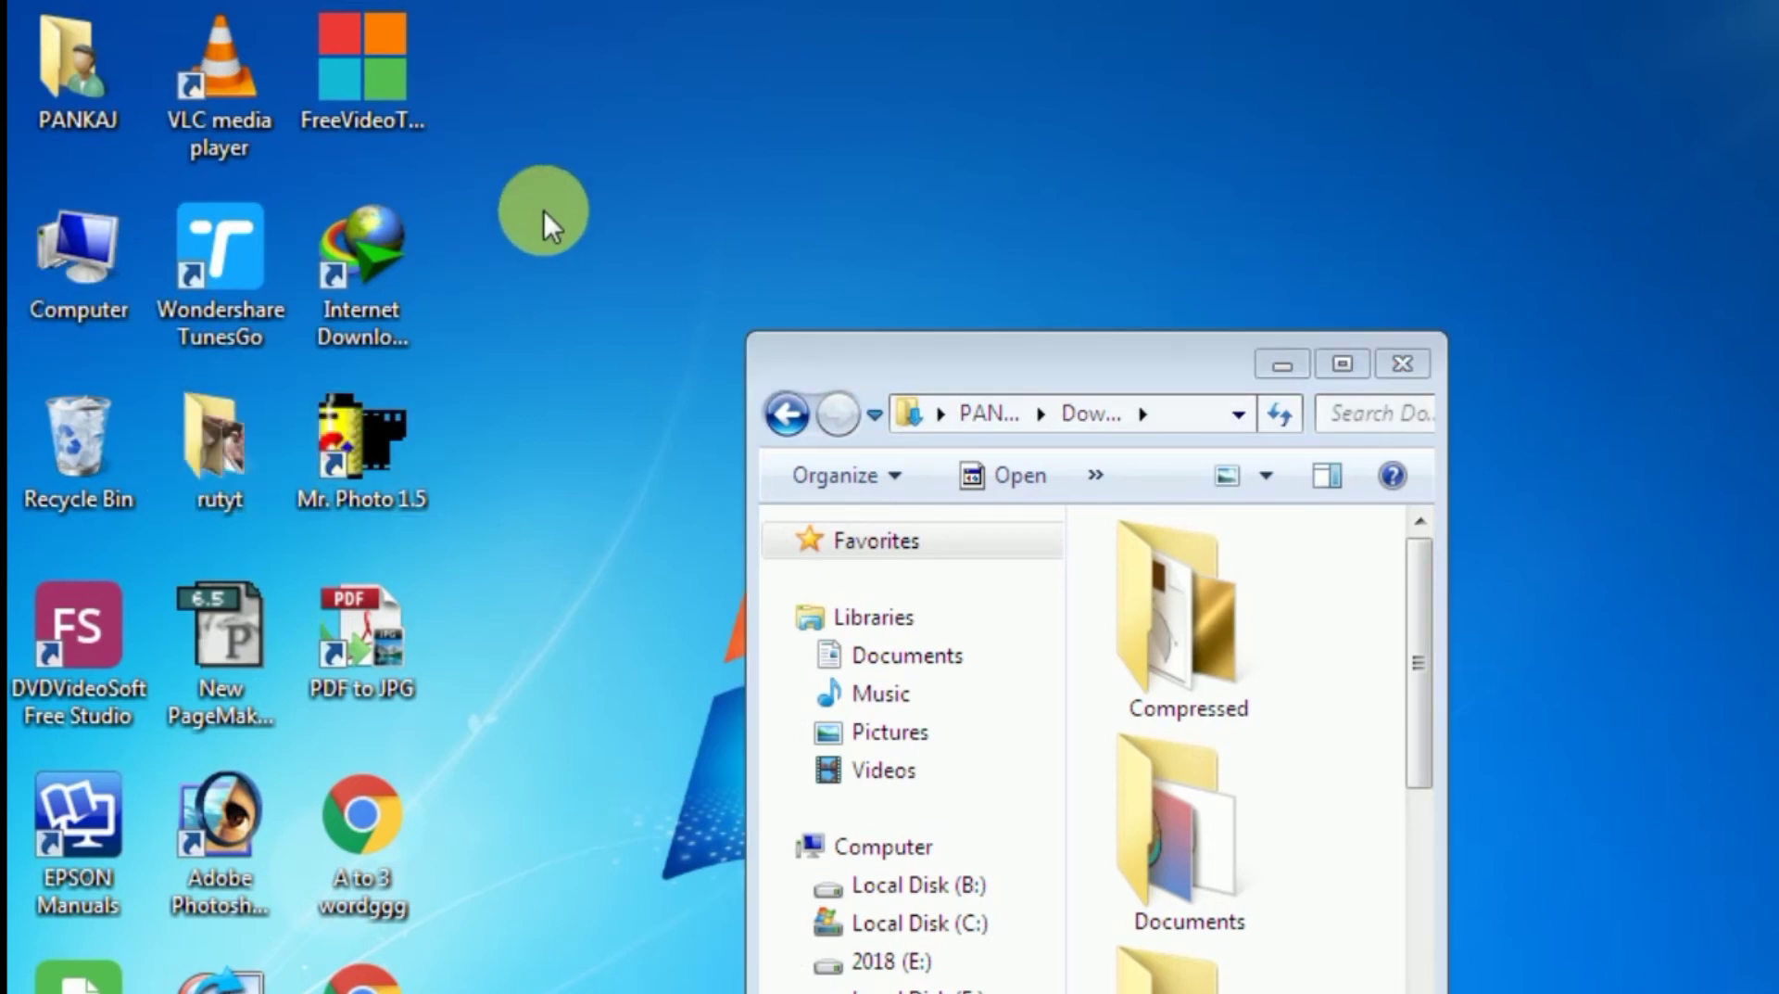
{"action": "right_click", "coordinate": [543, 209]}
{"action": "left_click", "coordinate": [597, 308]}
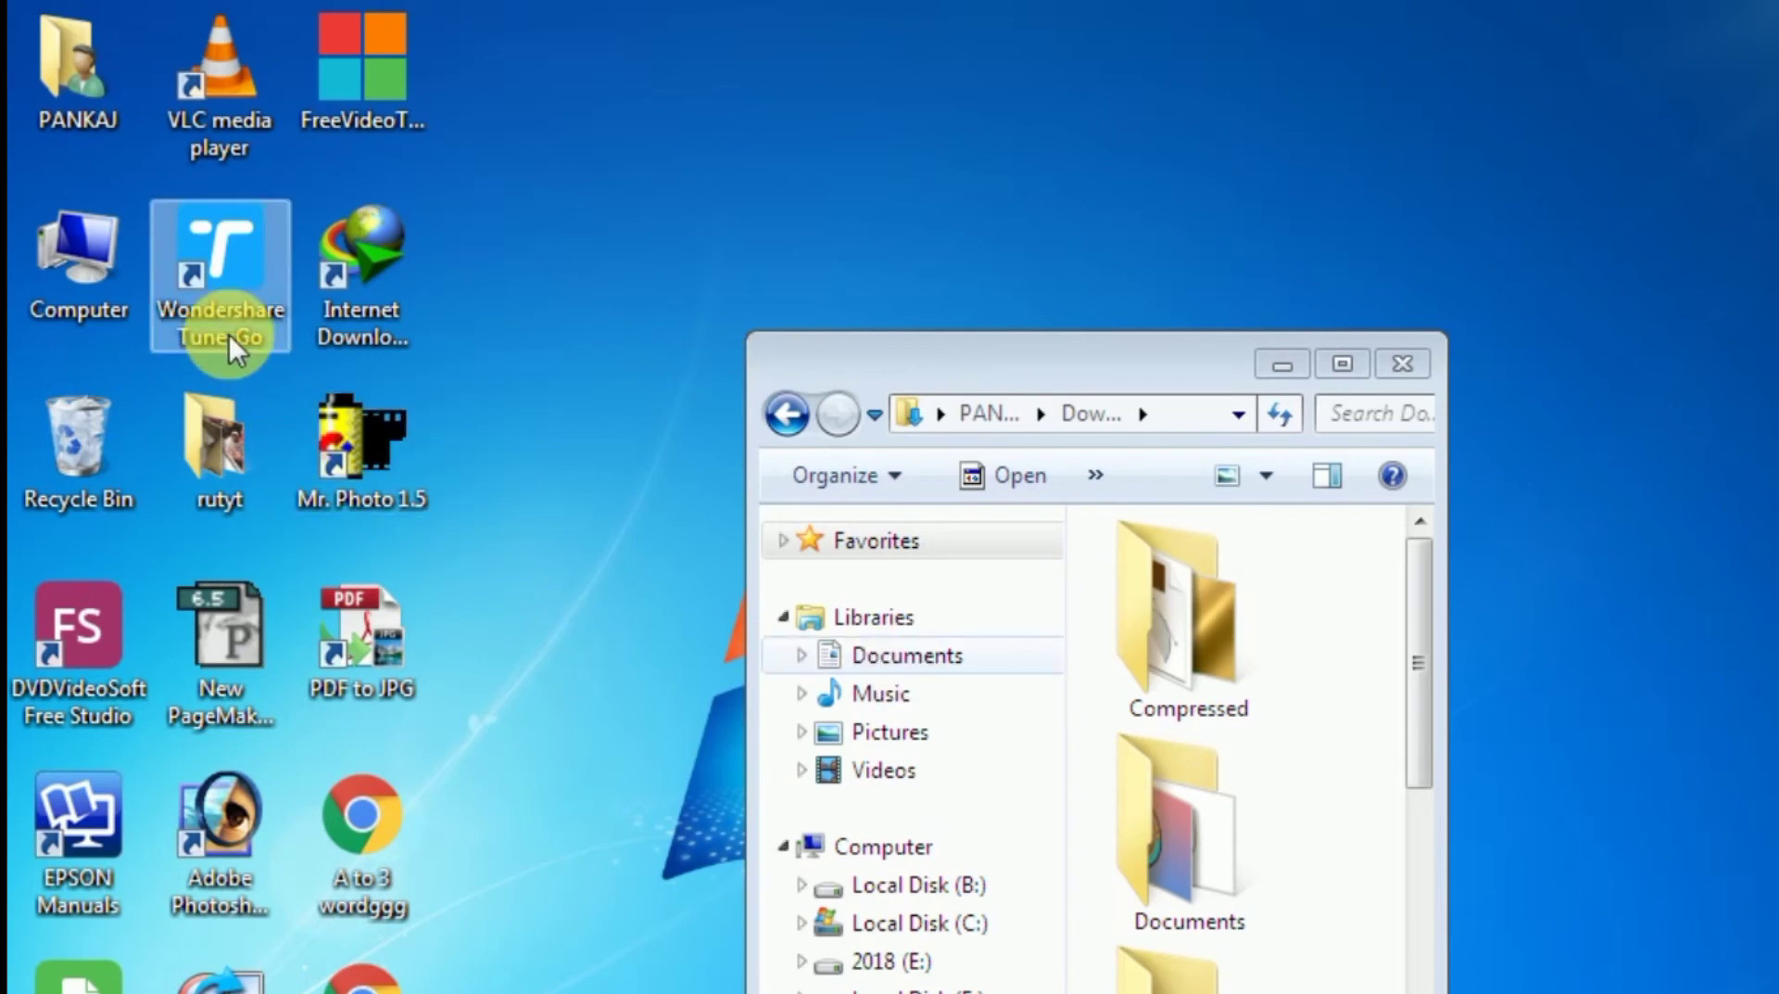
- Open Computer in a single maximized window, check the free space on Local Disk (C:), and restore the window size
{"action": "double_click", "coordinate": [62, 286]}
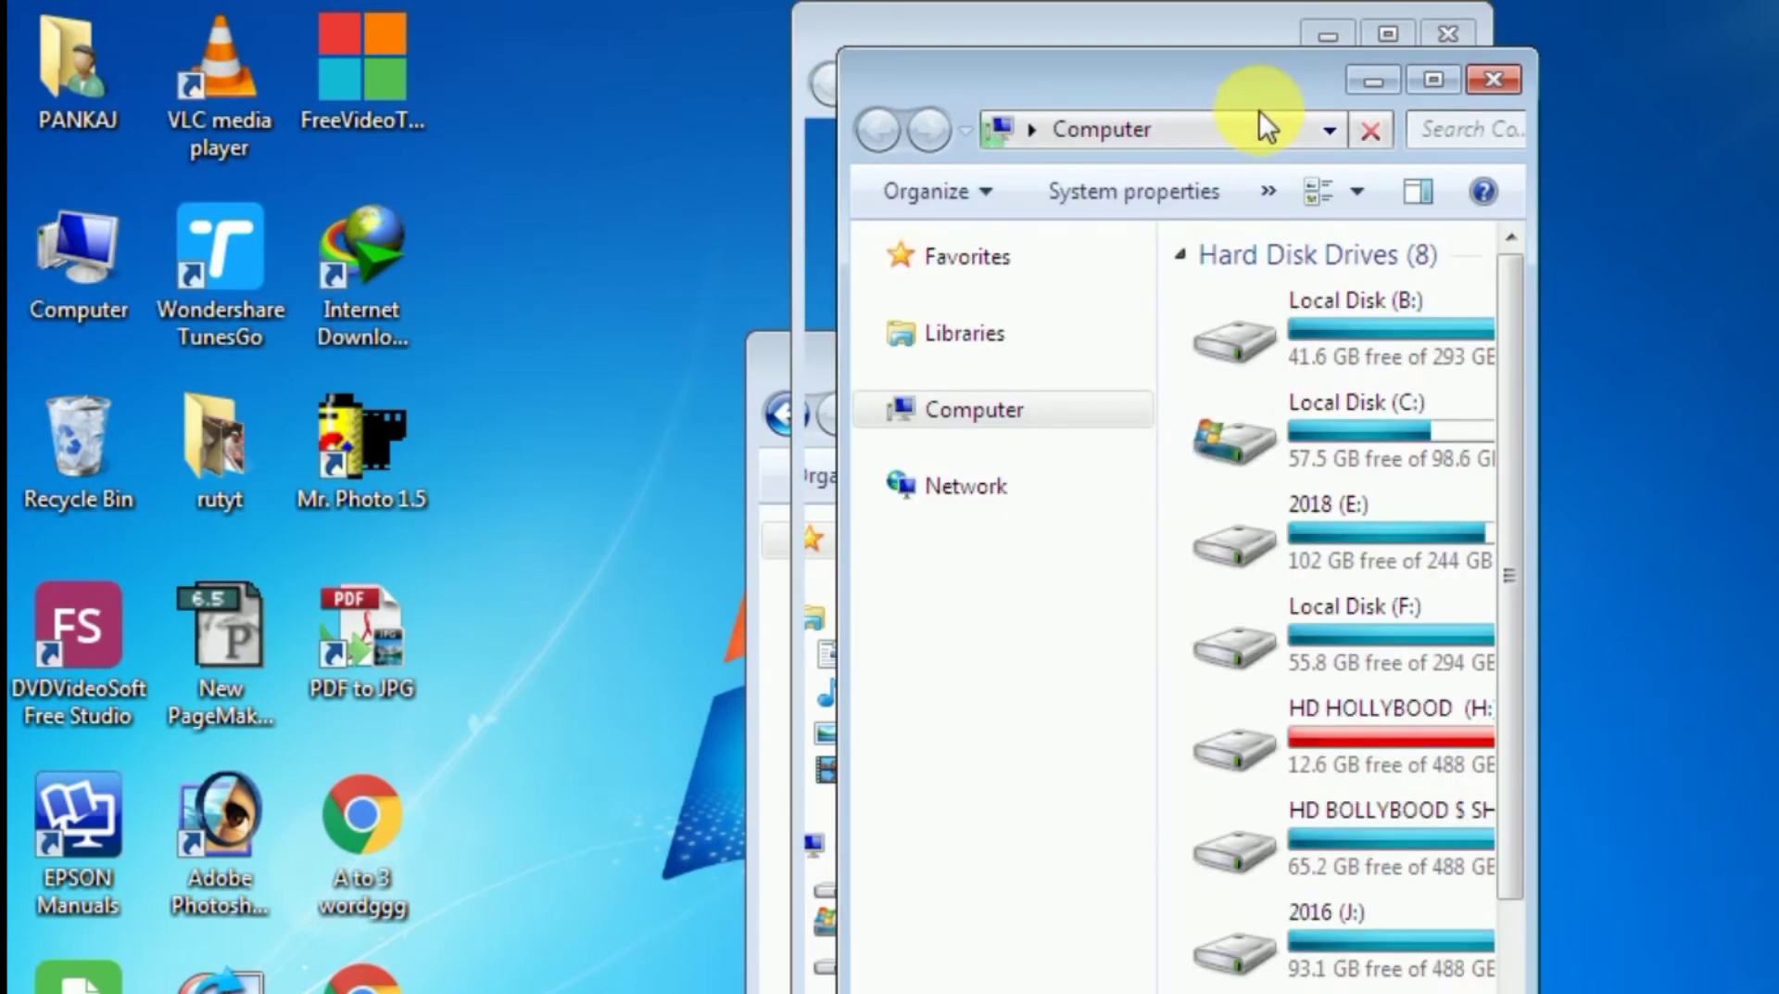
{"action": "left_click_drag", "start_coordinate": [1257, 97], "coordinate": [765, 168]}
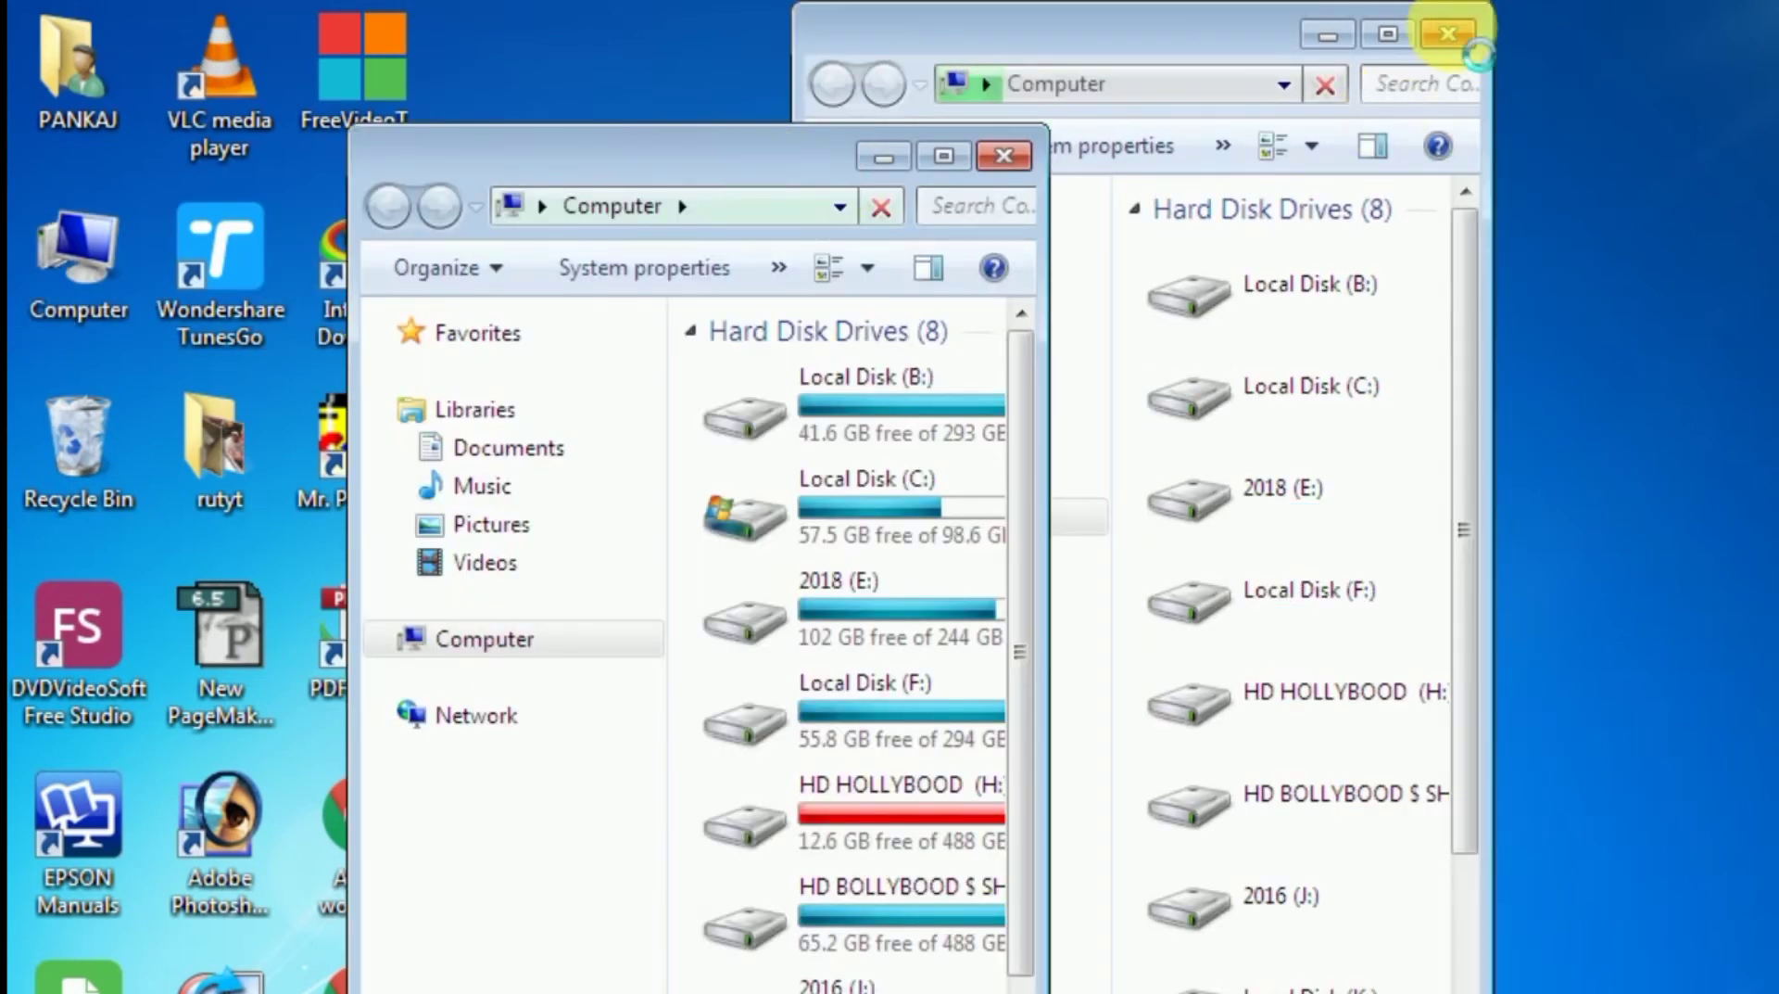
{"action": "left_click", "coordinate": [1455, 39]}
{"action": "left_click", "coordinate": [1448, 35]}
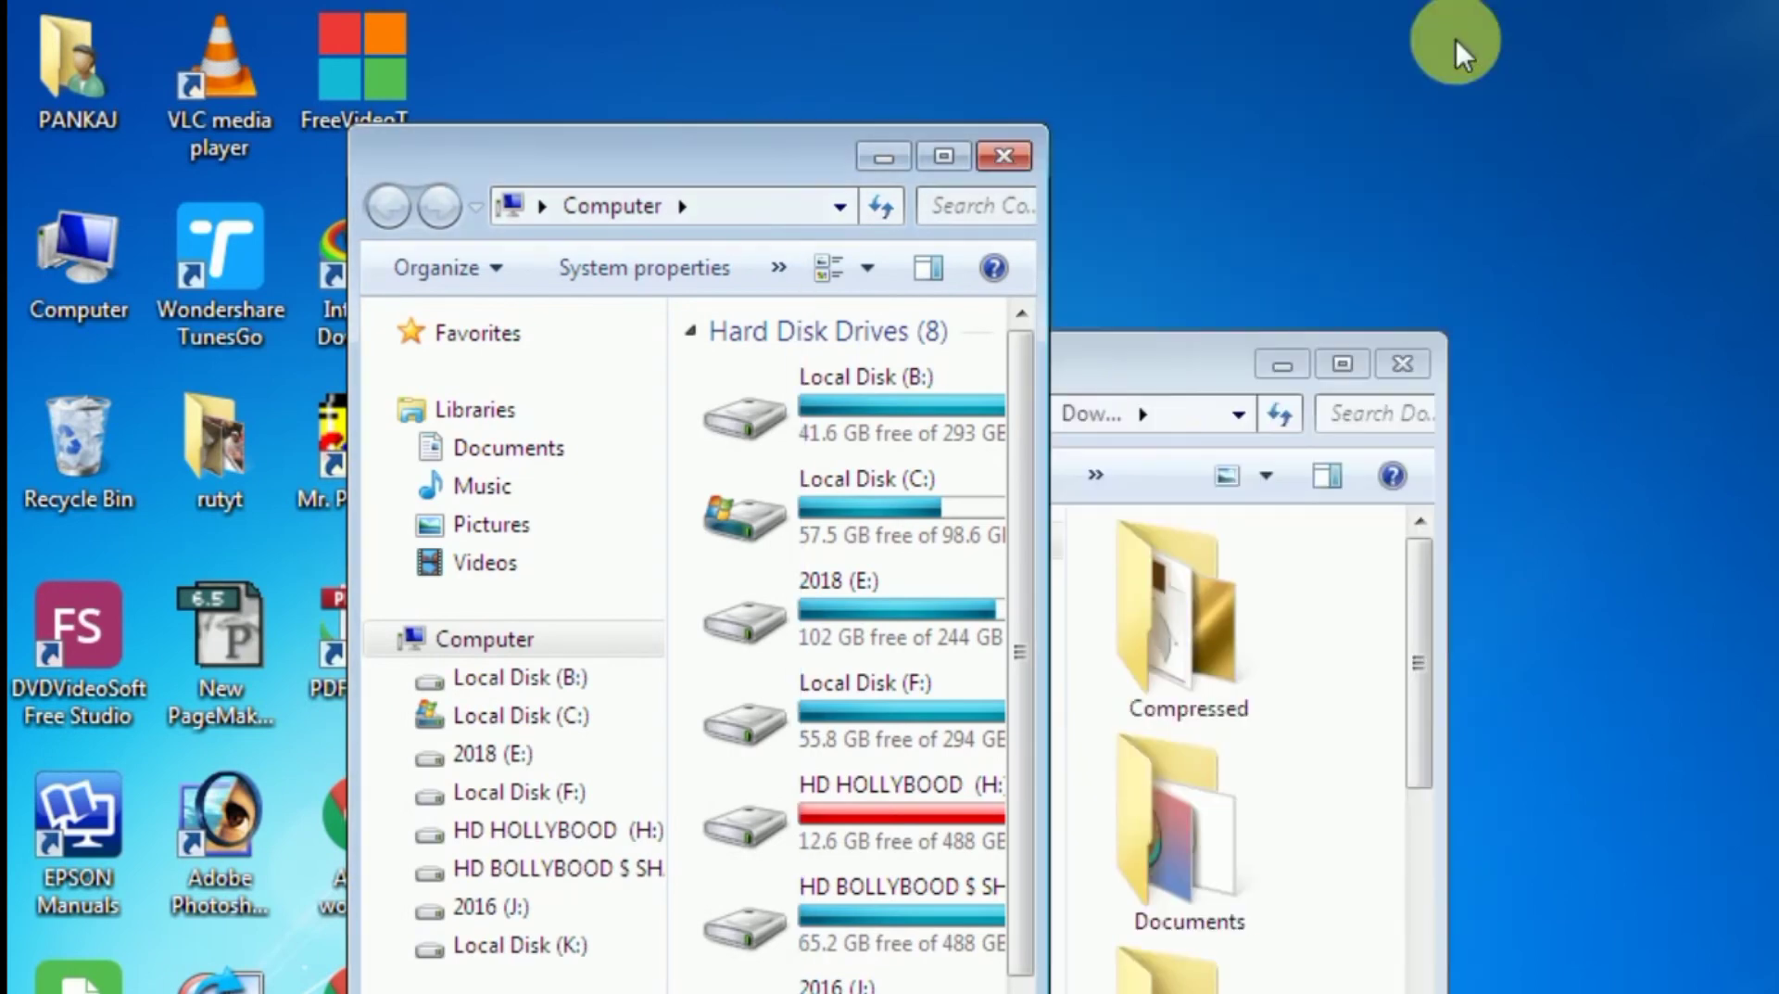
{"action": "left_click", "coordinate": [954, 155]}
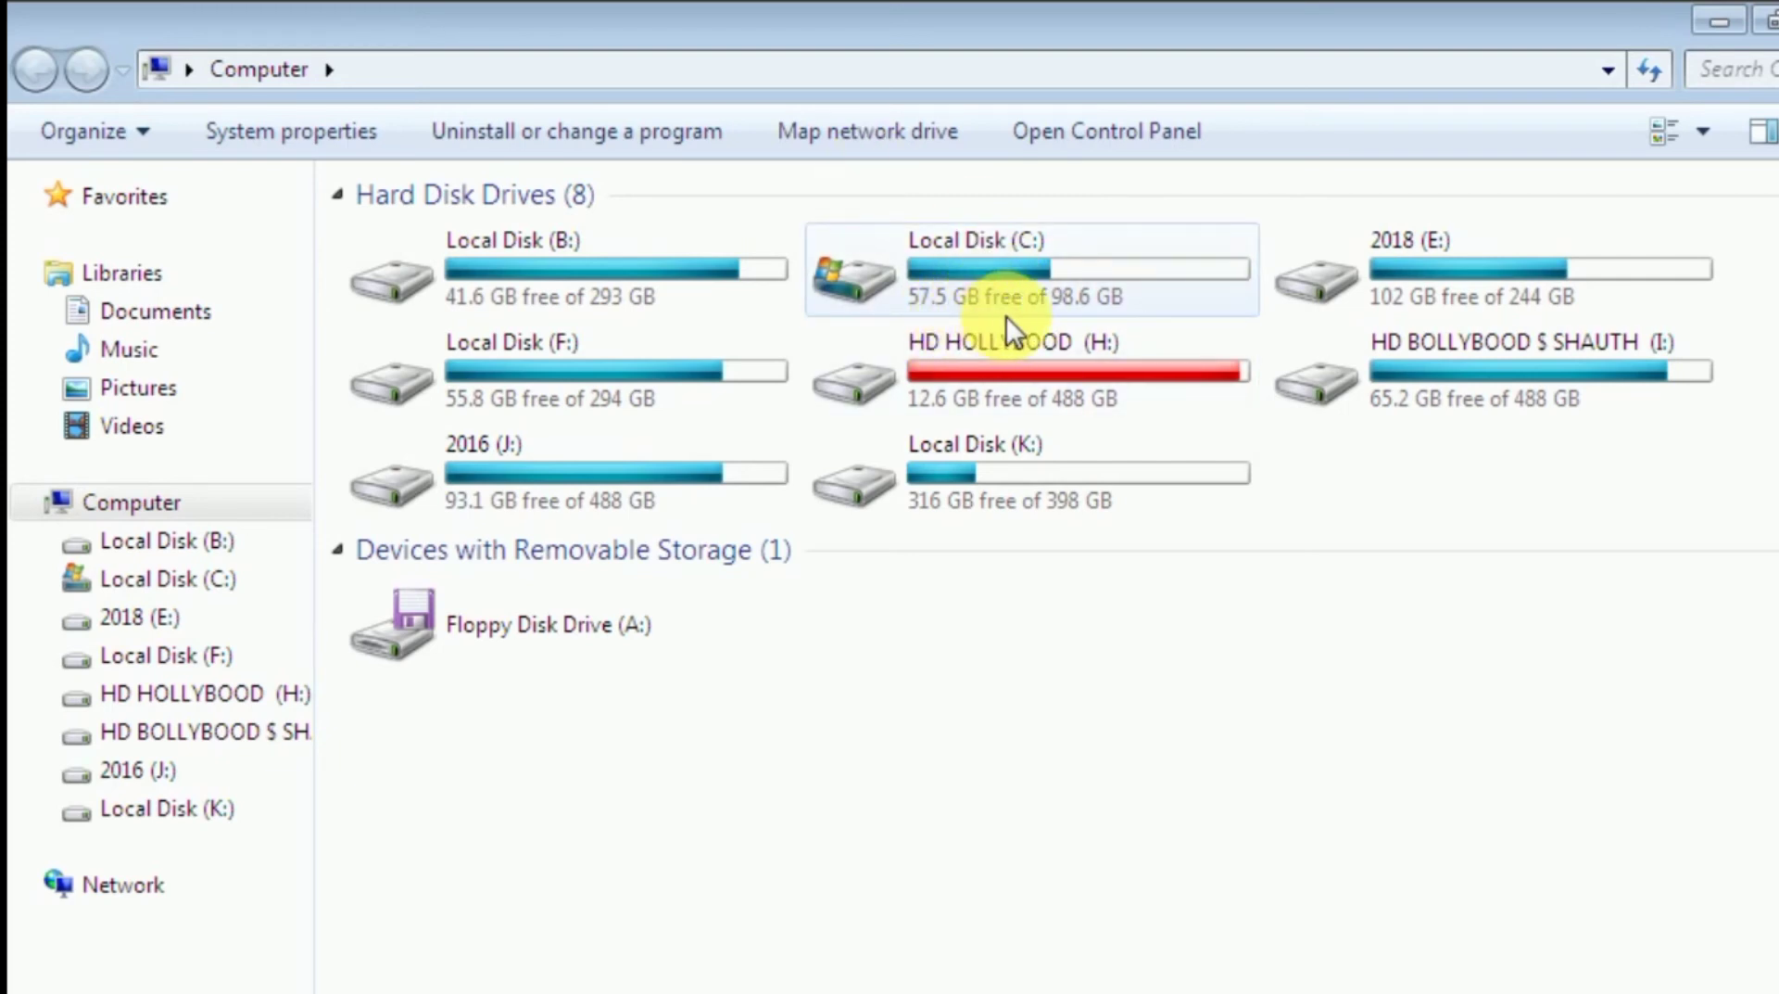
{"action": "double_click", "coordinate": [999, 56]}
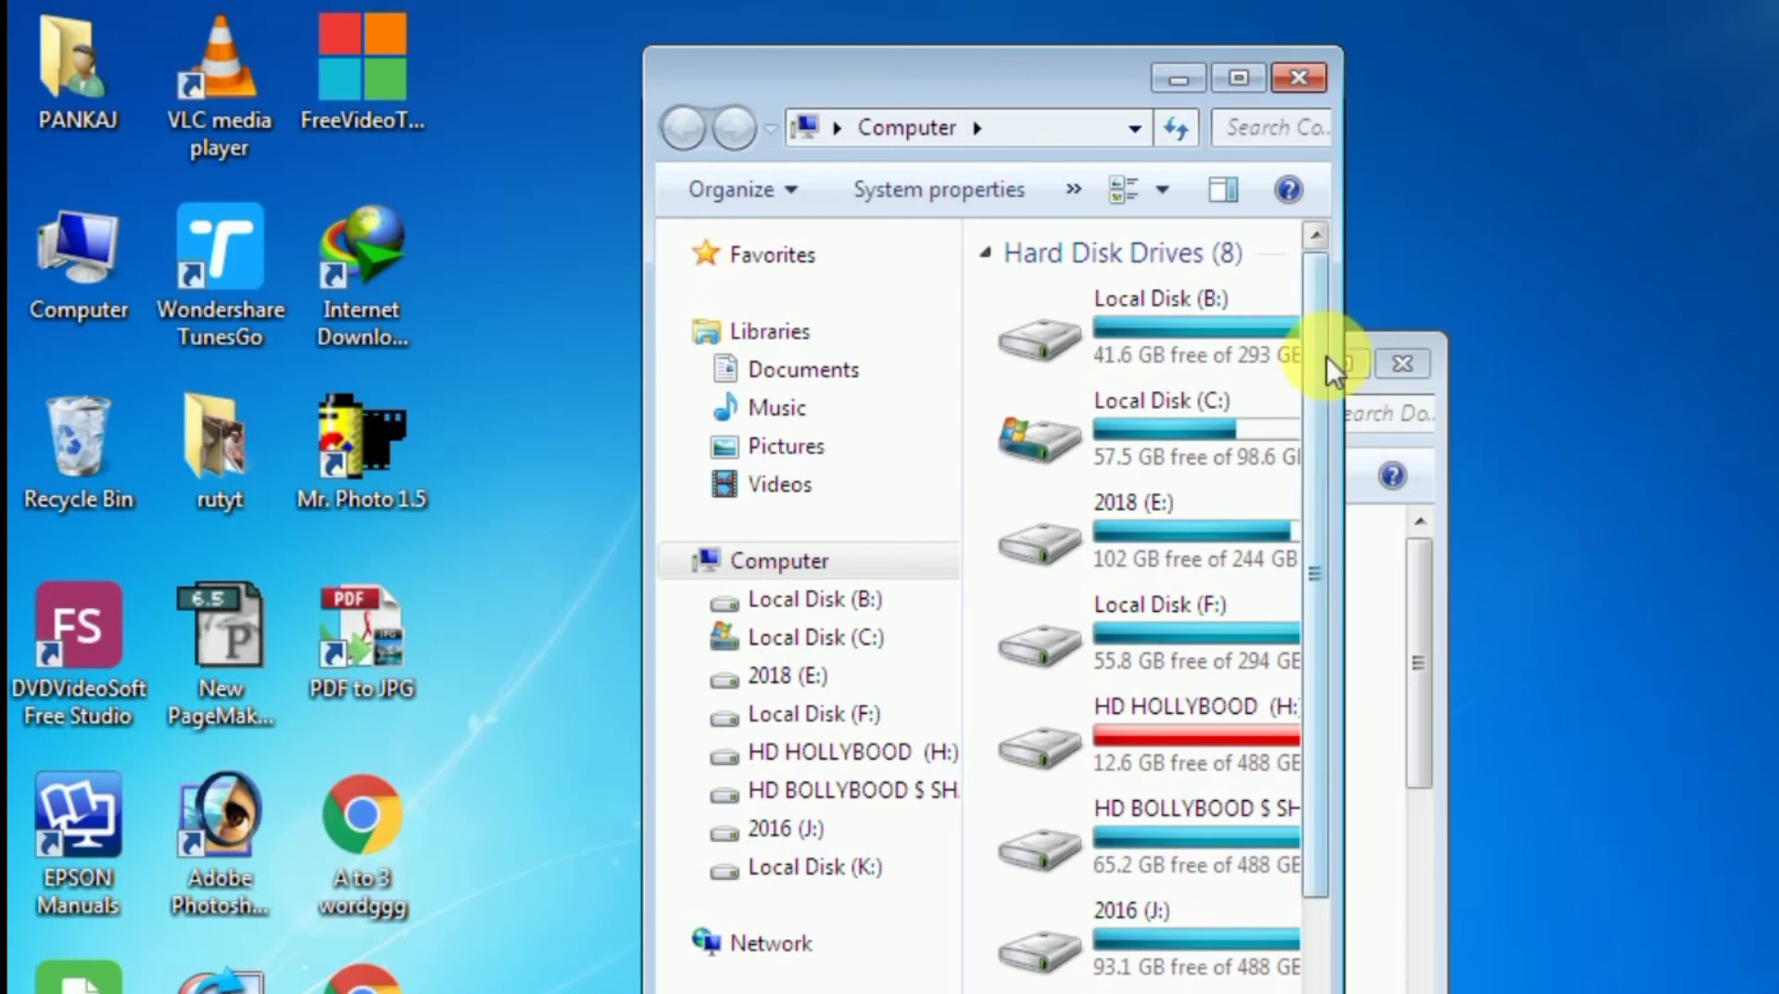
- Delete the video_editor_setup file from the Downloads folder, moving it to the Recycle Bin
{"action": "left_click", "coordinate": [1354, 367]}
{"action": "left_click", "coordinate": [1354, 367]}
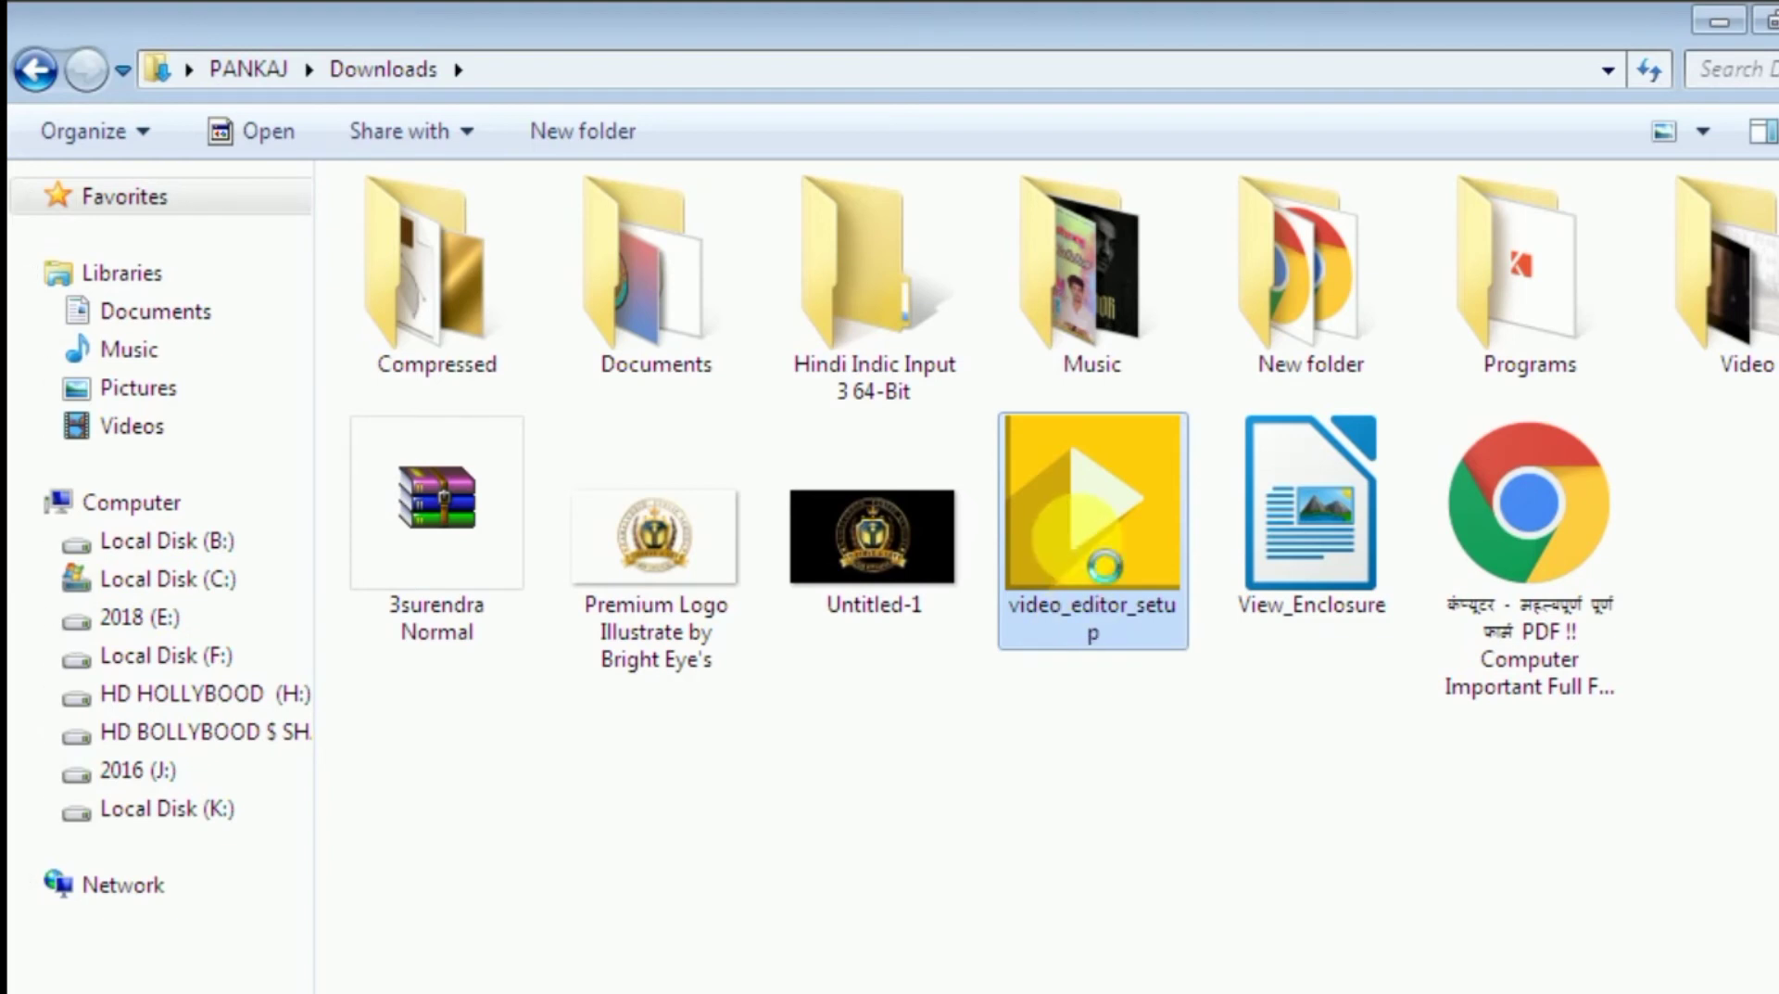
{"action": "right_click", "coordinate": [1078, 536]}
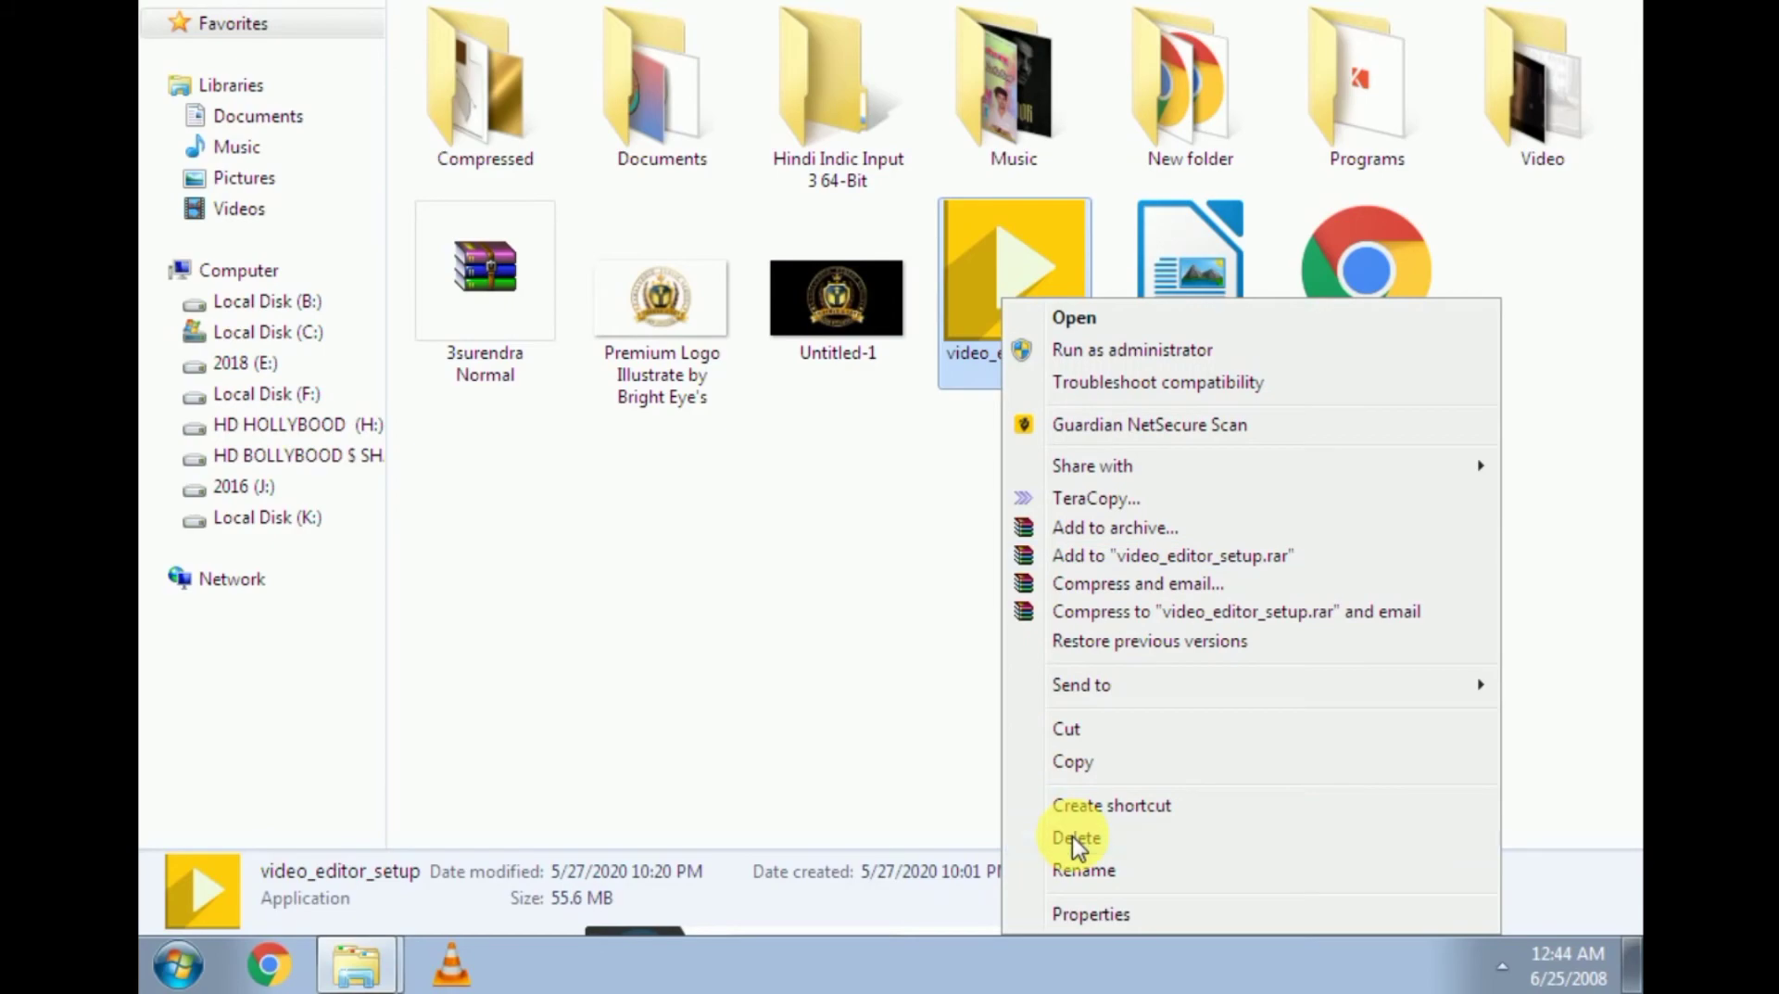
{"action": "key", "text": "Escape"}
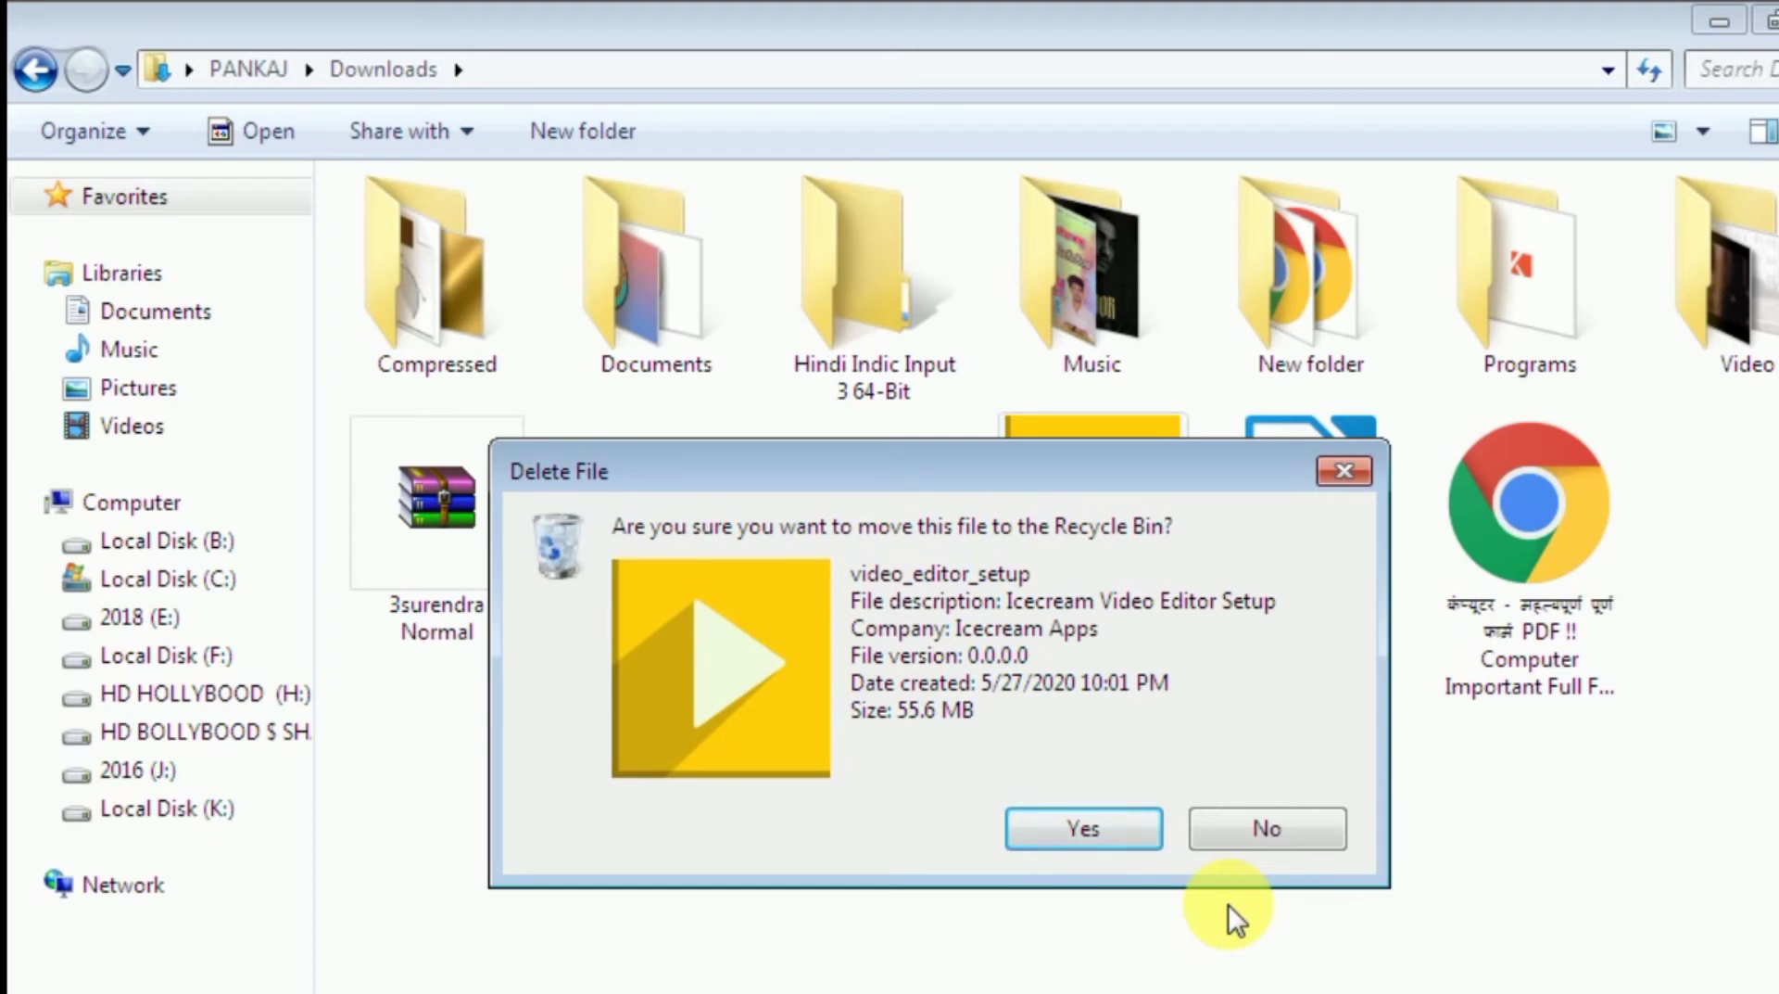
{"action": "left_click", "coordinate": [1081, 825]}
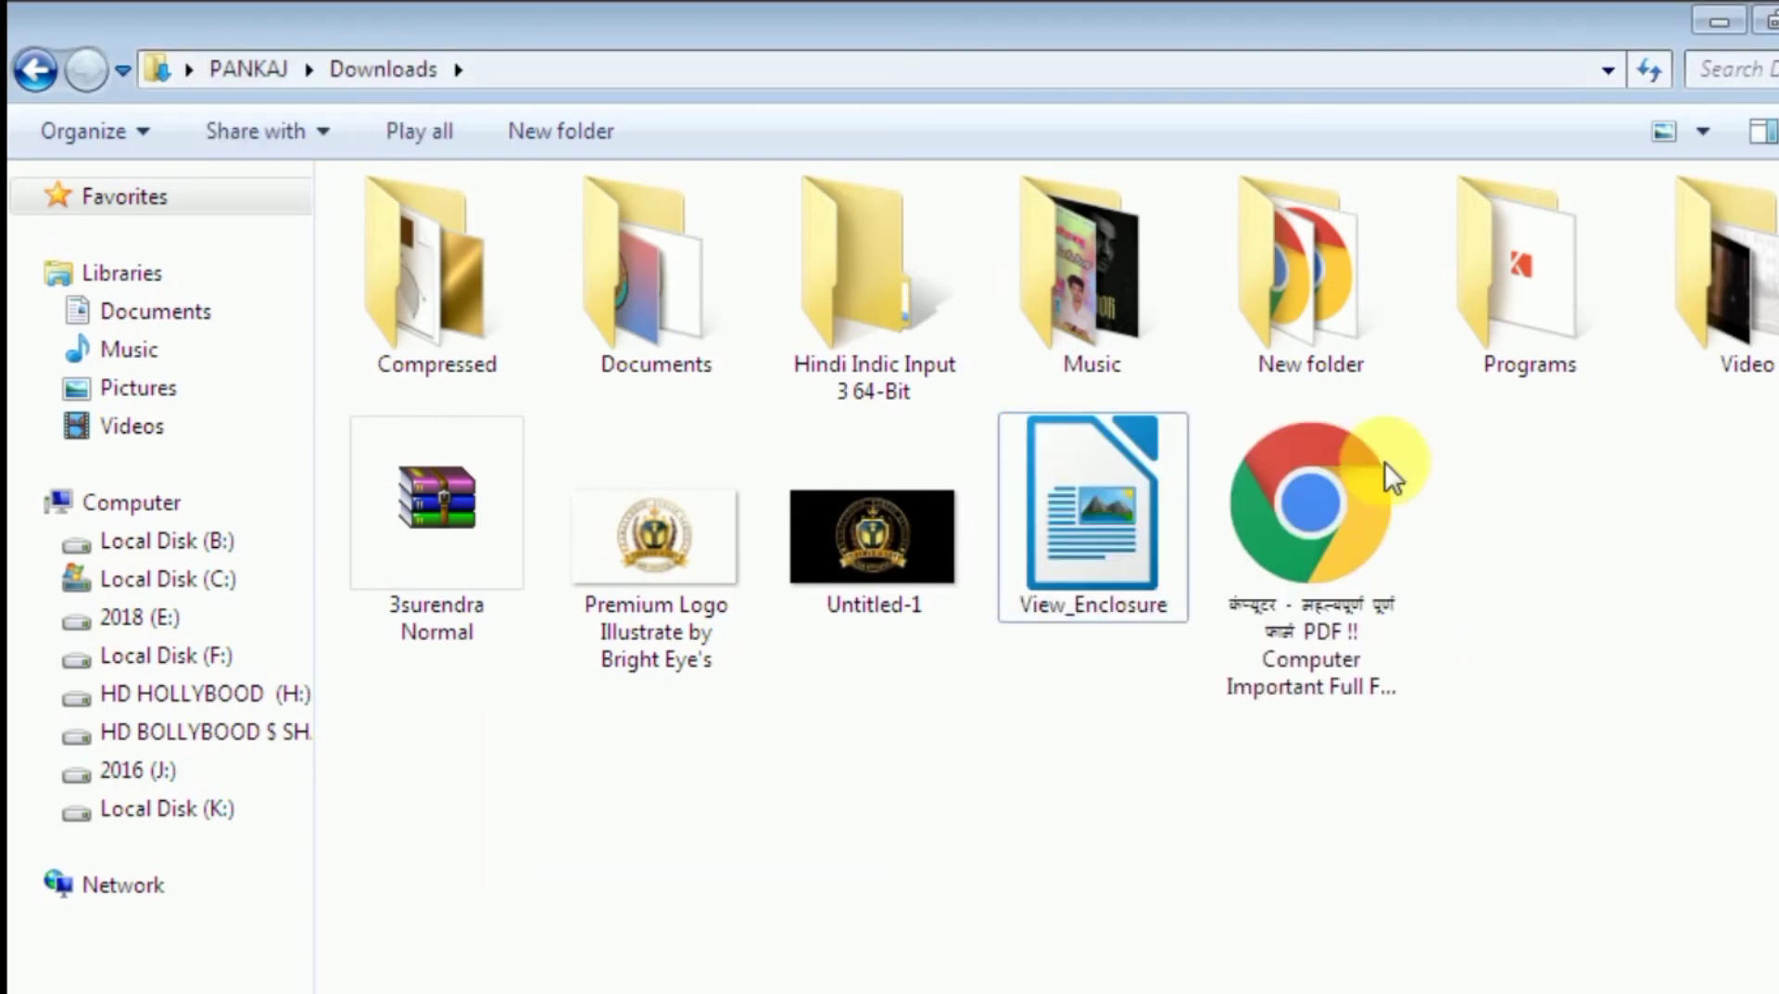
- Shrink the Downloads window from full screen and refresh the desktop
{"action": "double_click", "coordinate": [1542, 35]}
{"action": "right_click", "coordinate": [562, 430]}
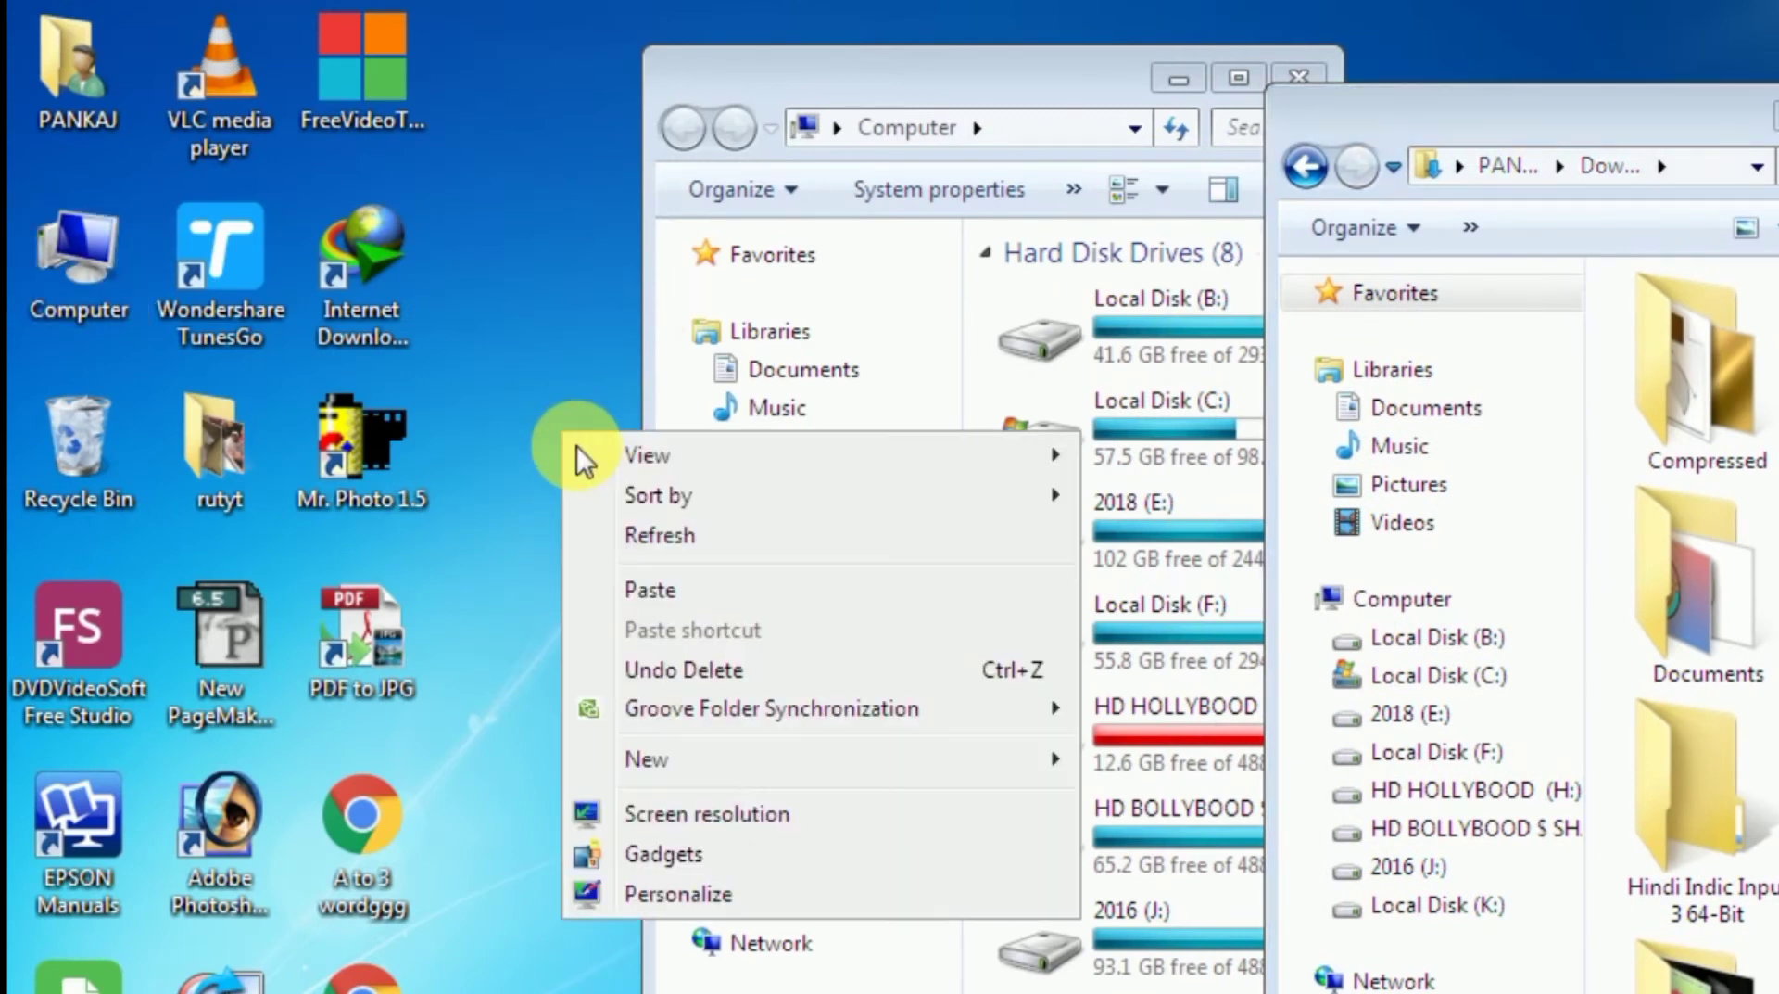
{"action": "left_click", "coordinate": [619, 532]}
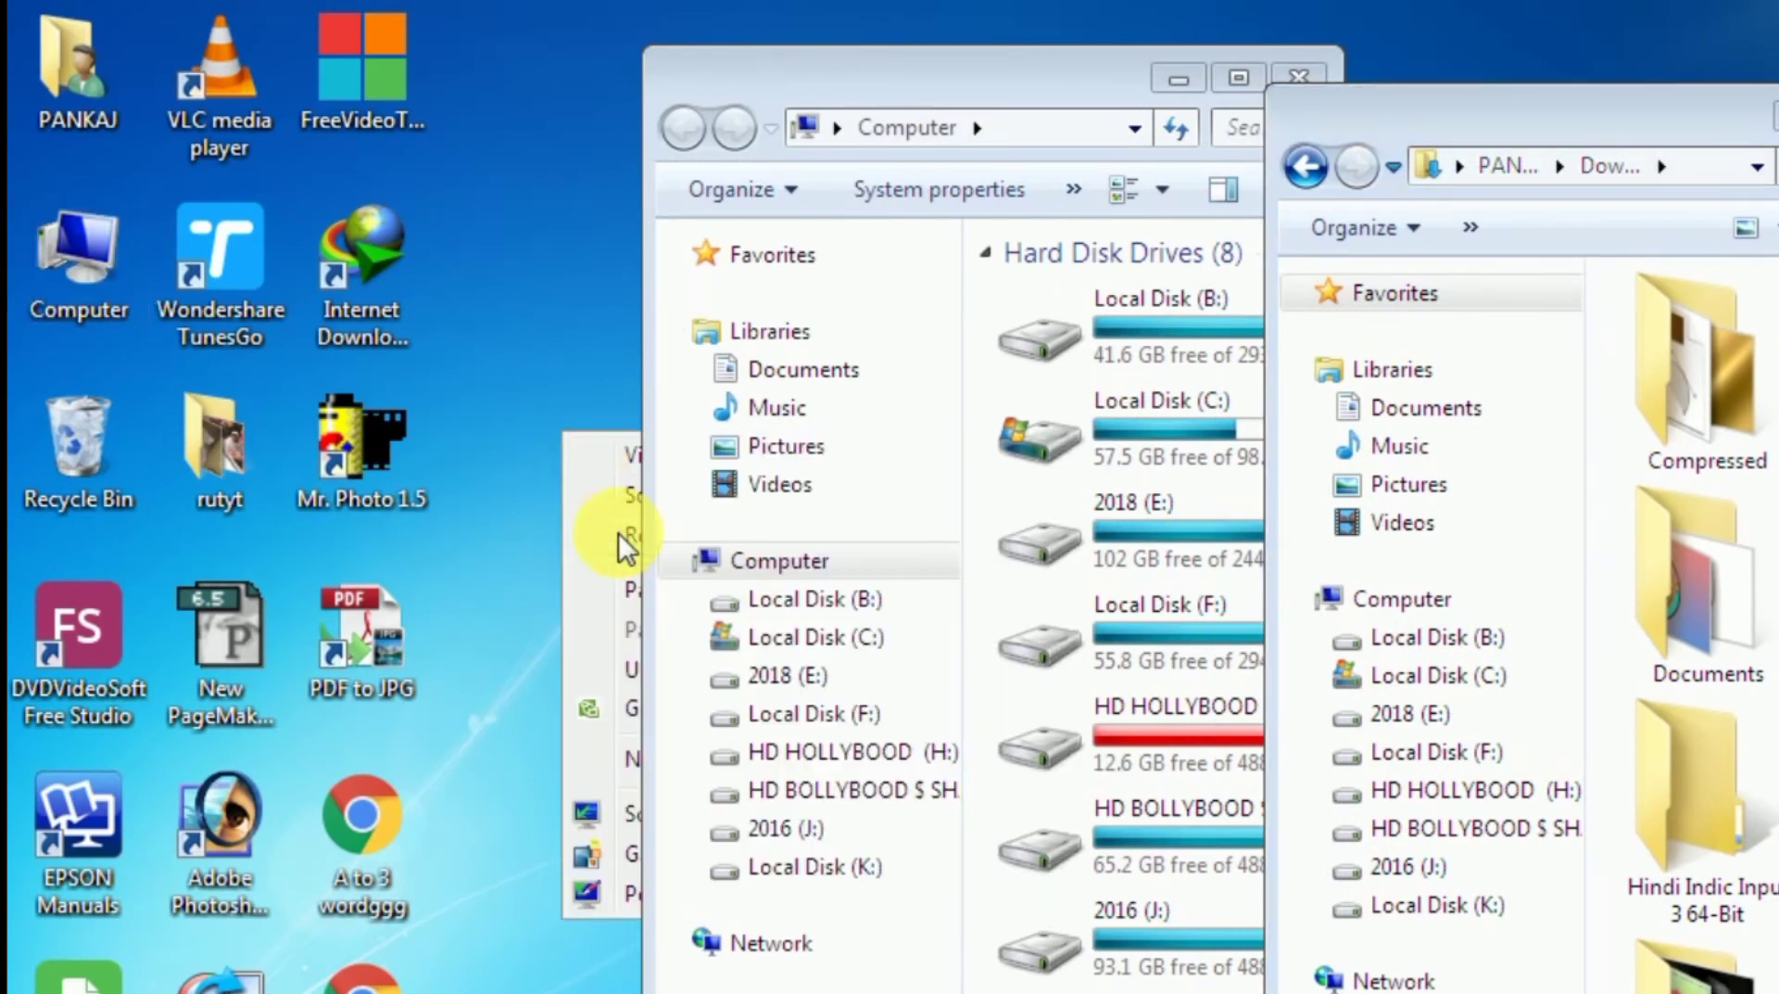
- Empty the Recycle Bin, permanently deleting the items in it
{"action": "right_click", "coordinate": [78, 437]}
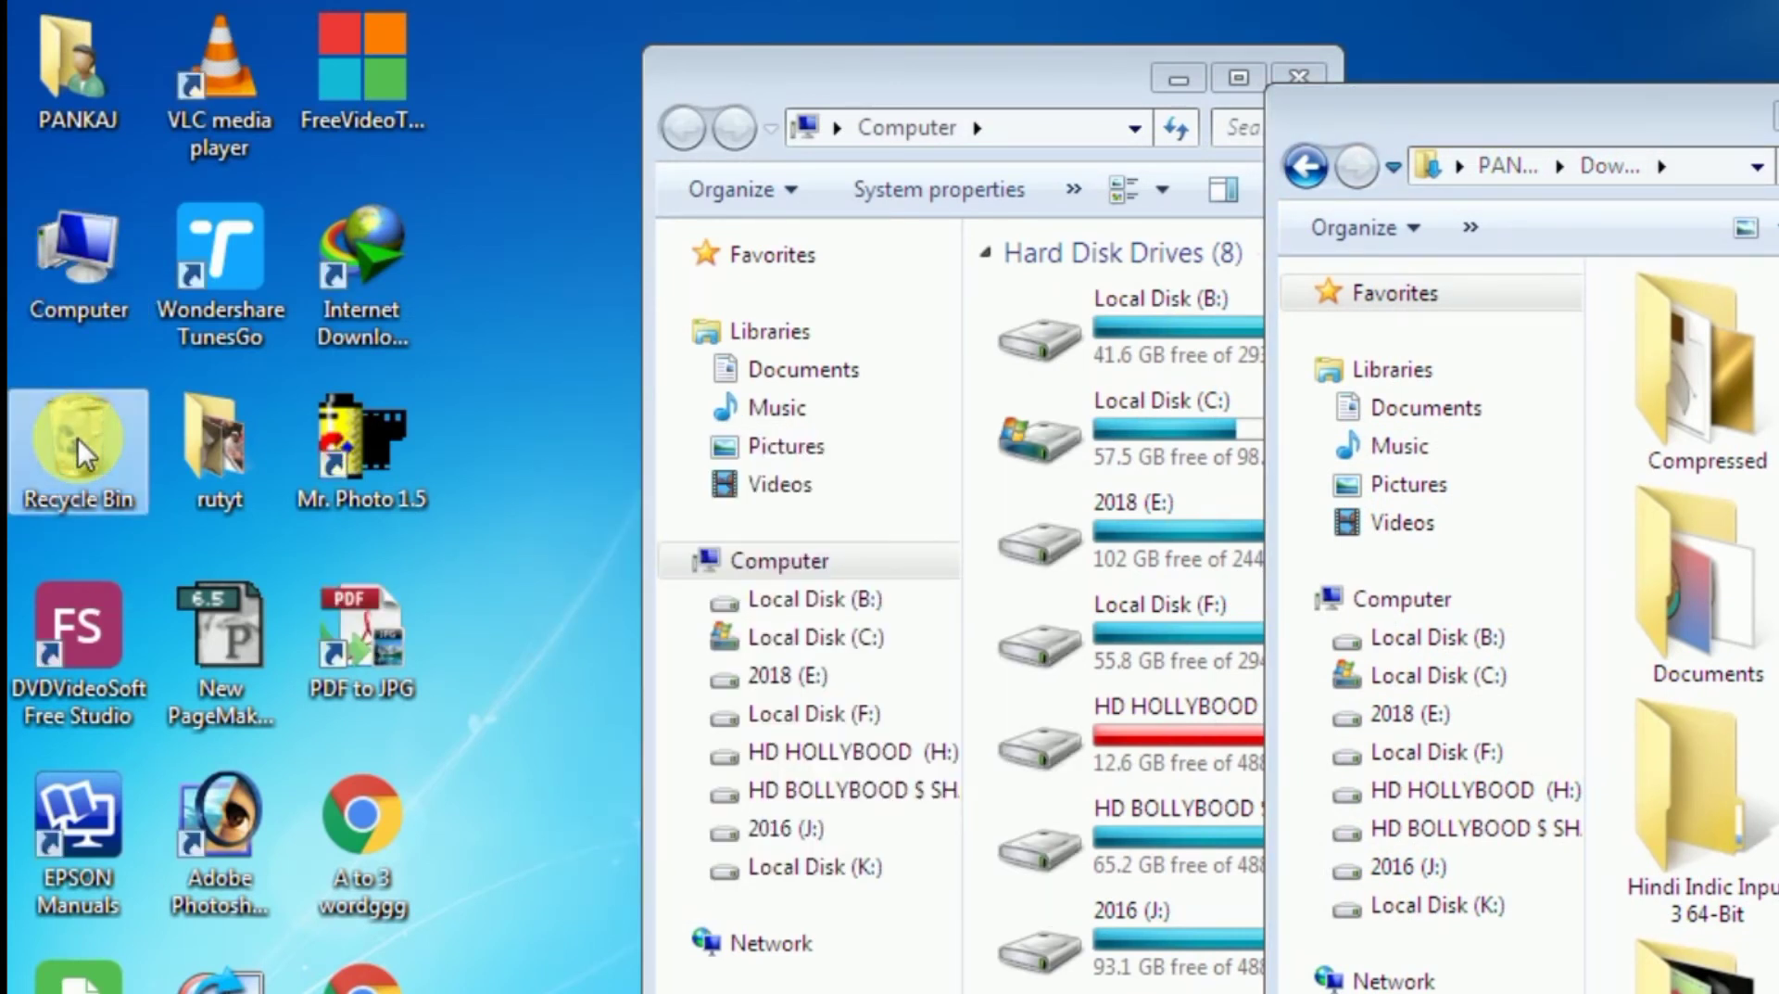
{"action": "left_click", "coordinate": [187, 503]}
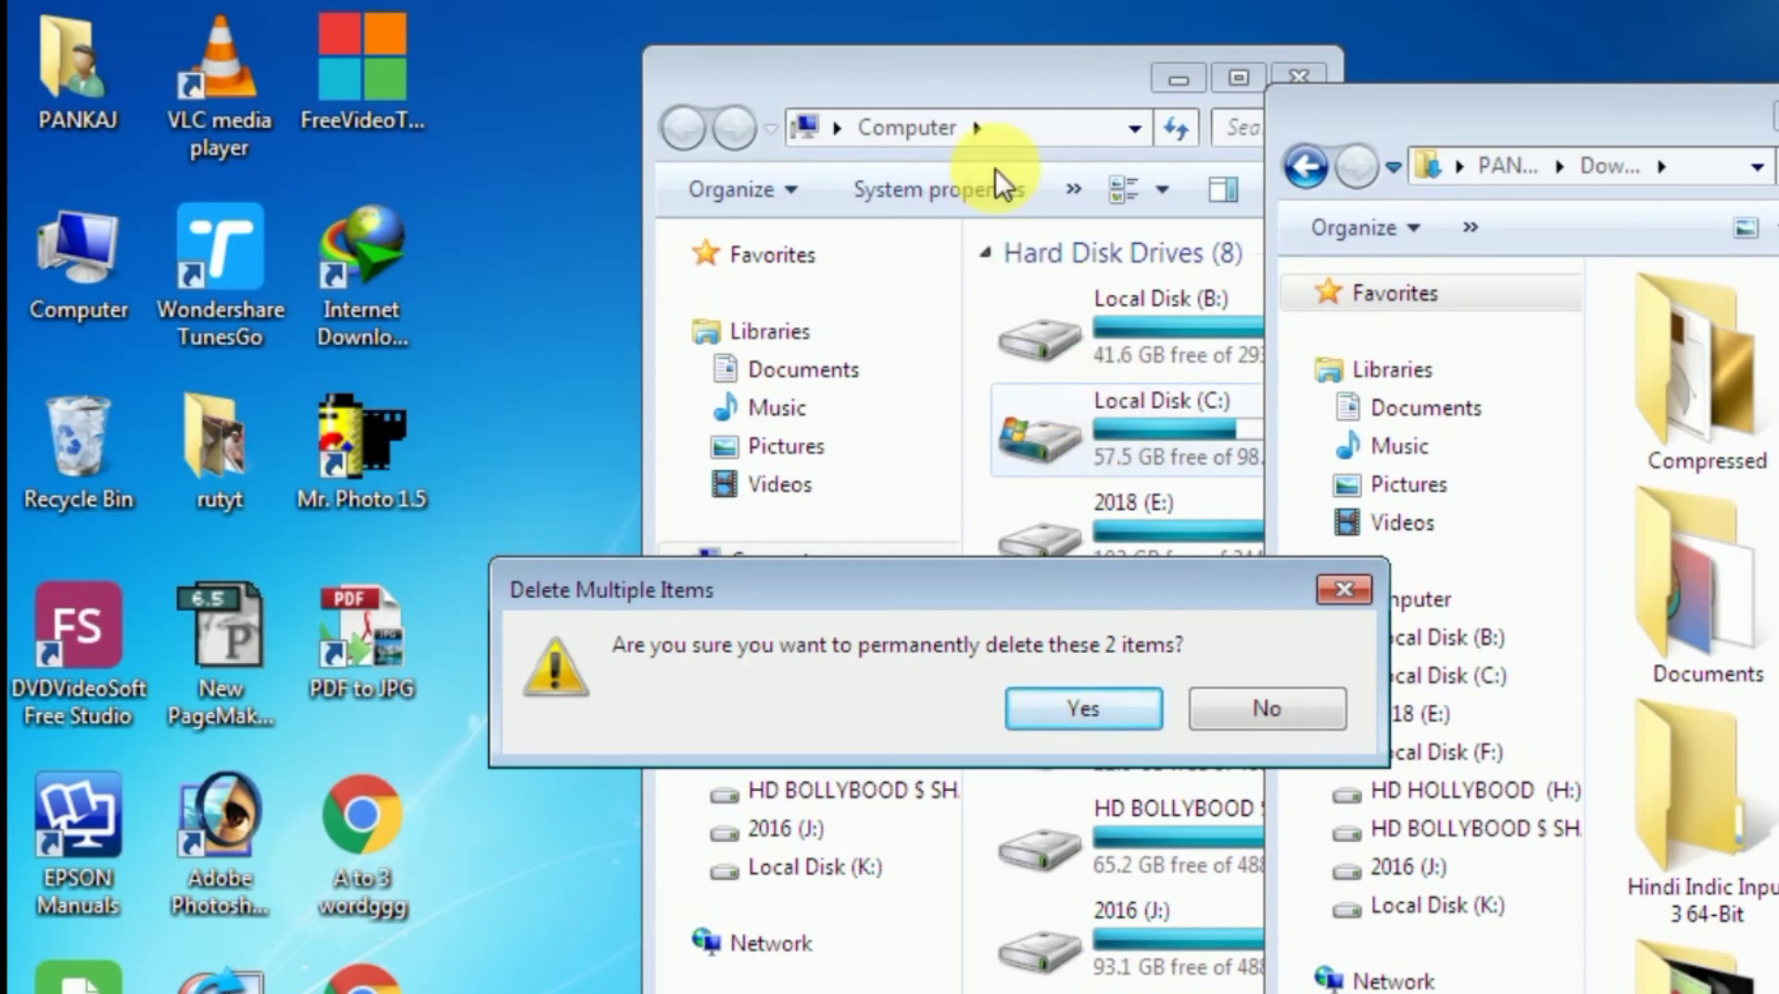
{"action": "left_click", "coordinate": [974, 76]}
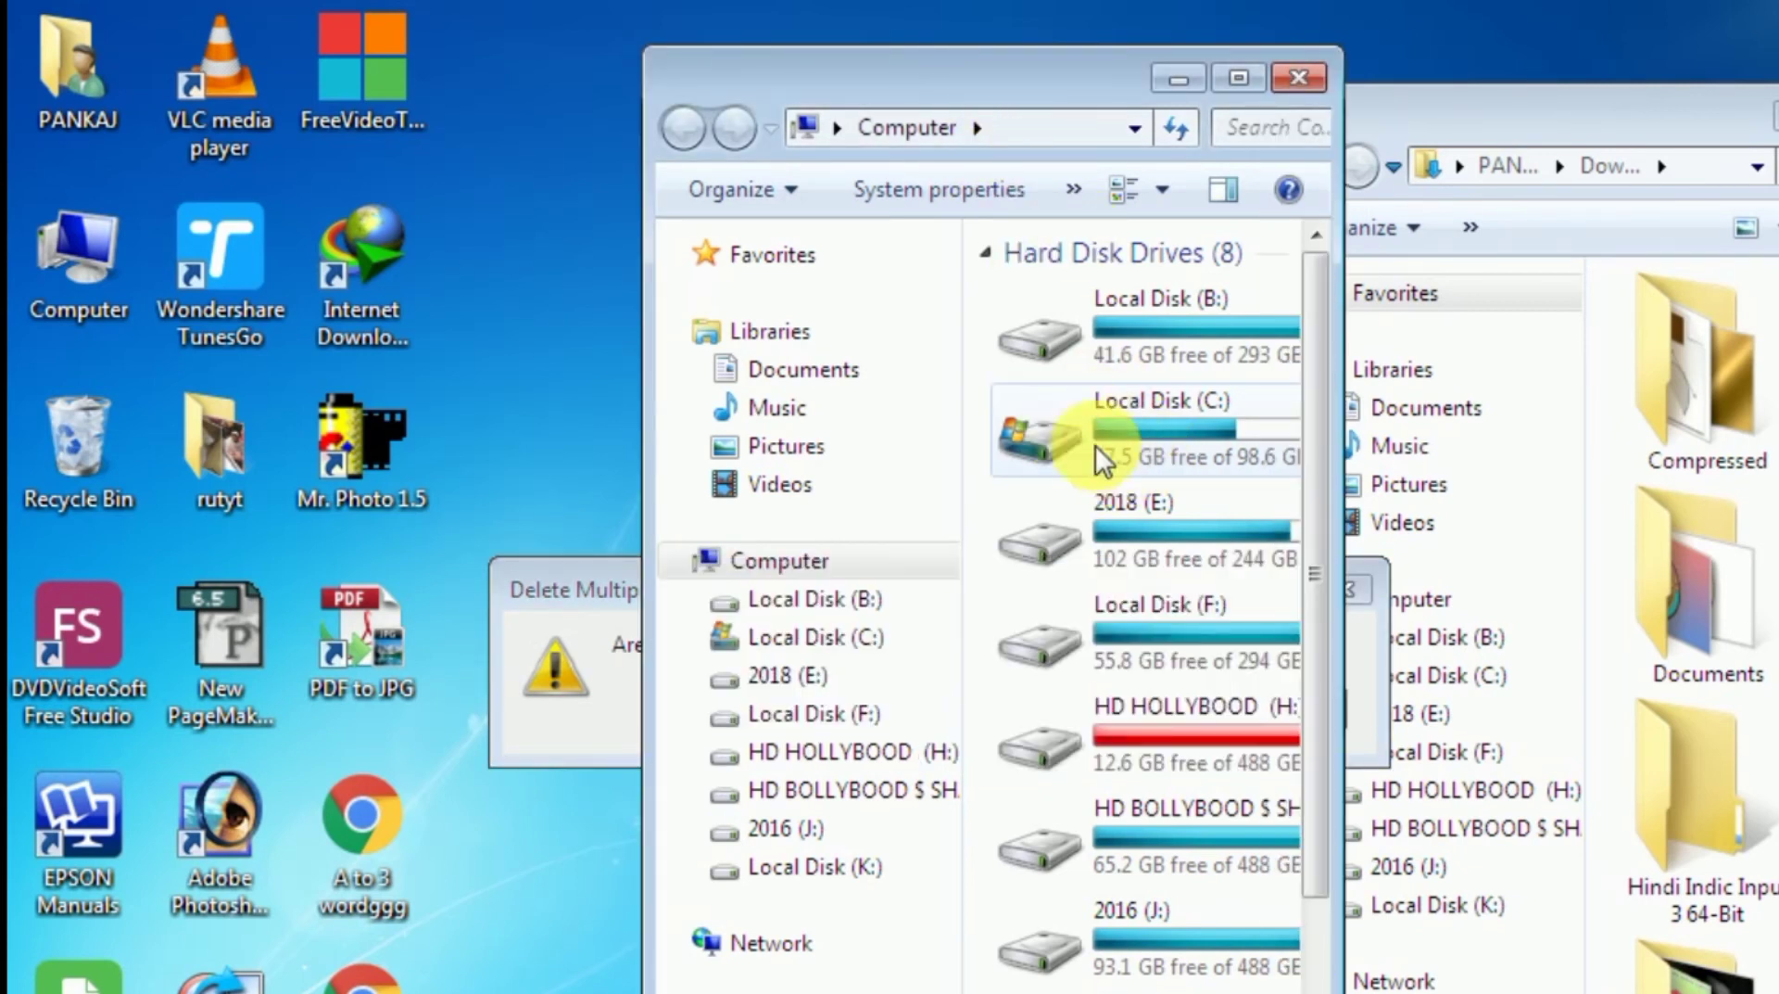
{"action": "left_click", "coordinate": [591, 597]}
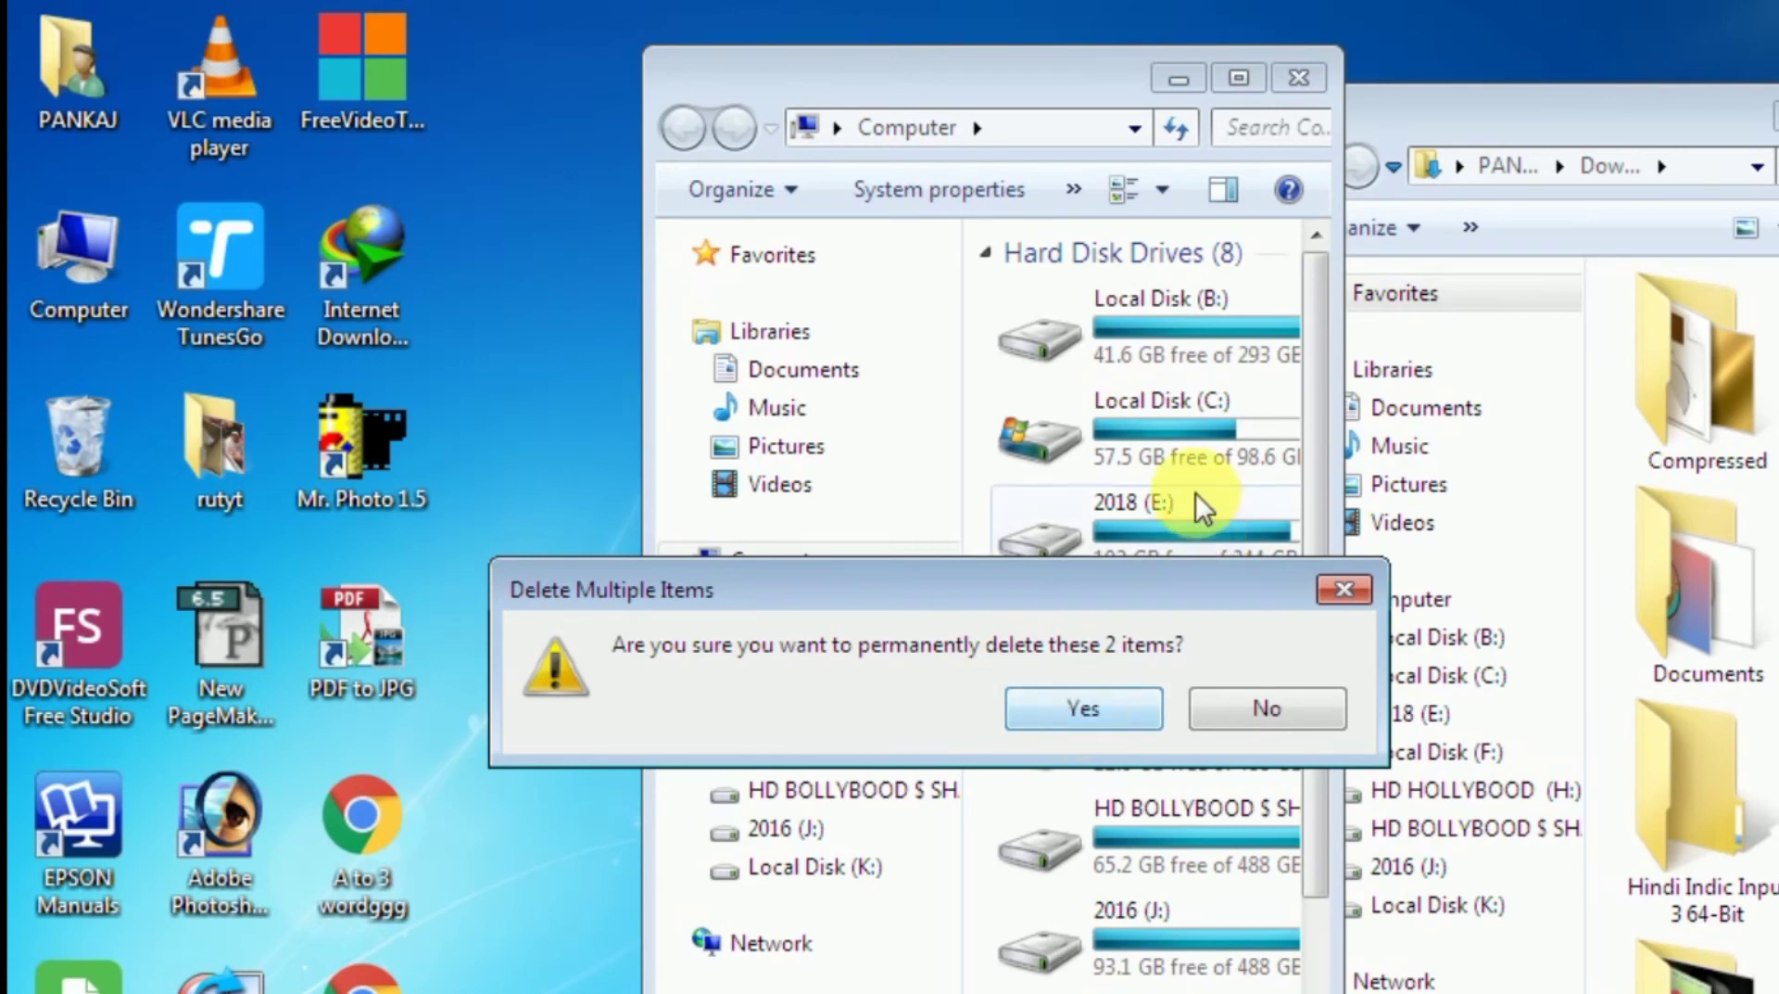
{"action": "left_click", "coordinate": [1082, 703]}
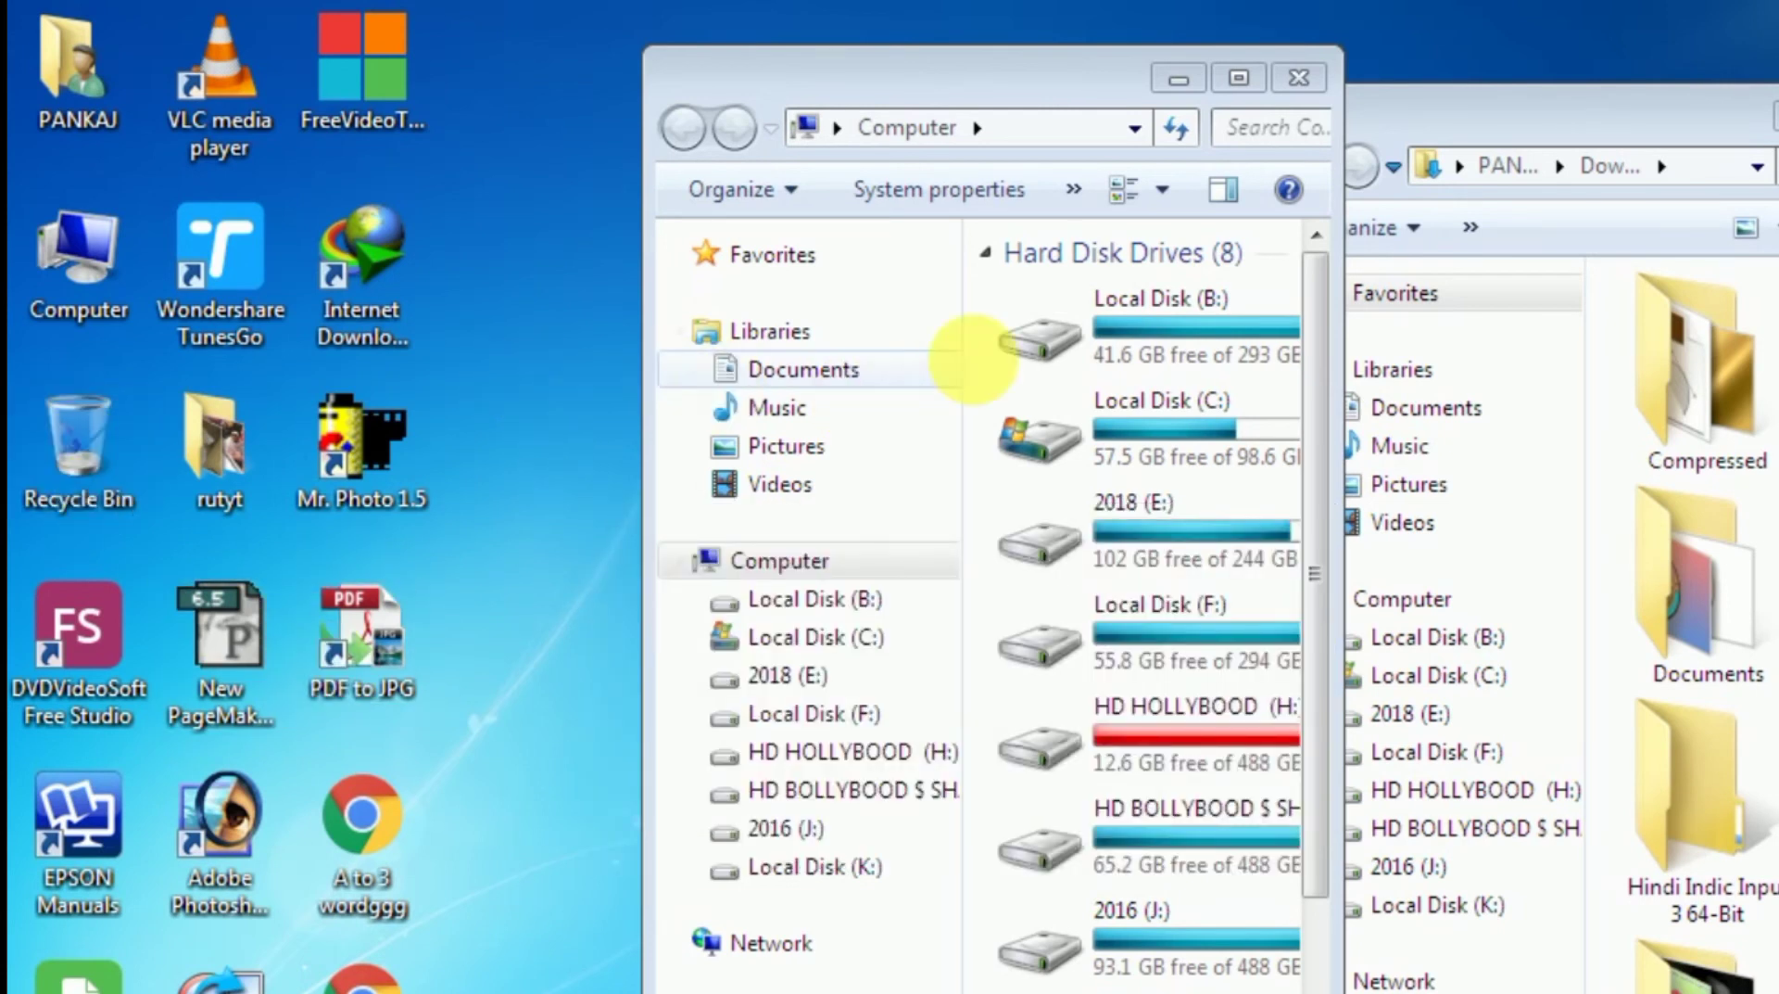
- Maximize the Computer window and refresh the drive list to check the free space on Local Disk (C:)
{"action": "left_click", "coordinate": [1223, 82]}
{"action": "left_click", "coordinate": [1239, 82]}
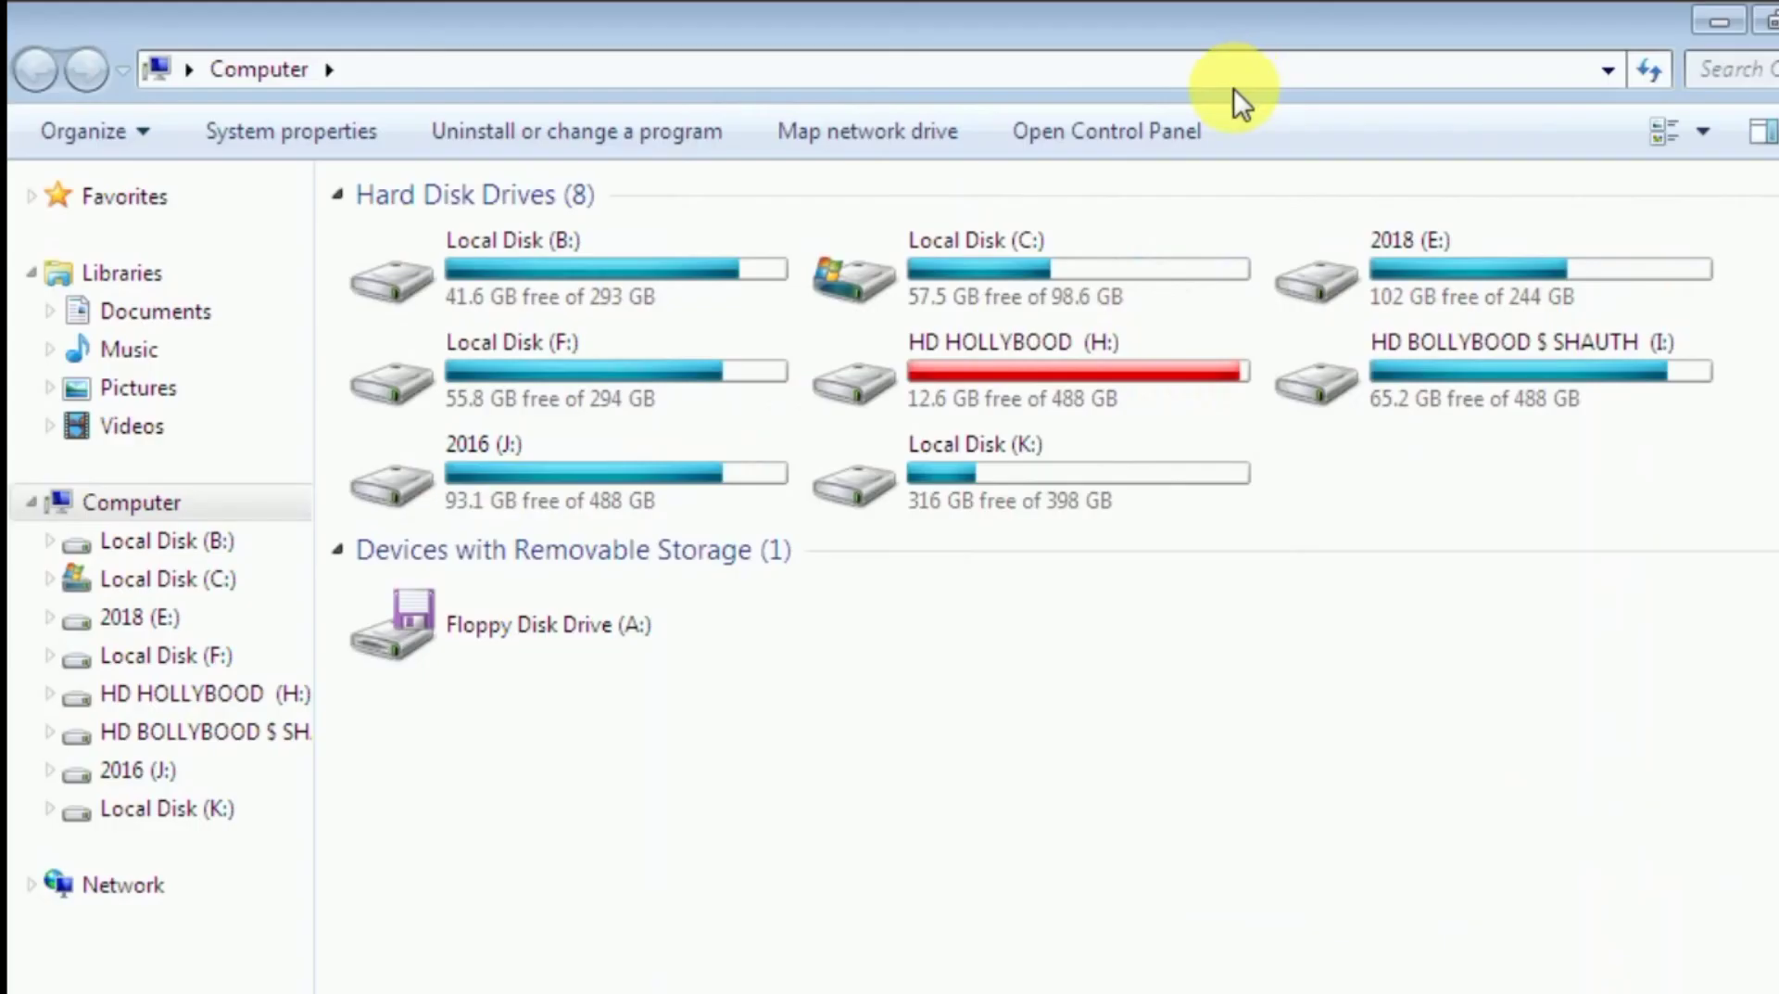
{"action": "right_click", "coordinate": [970, 643]}
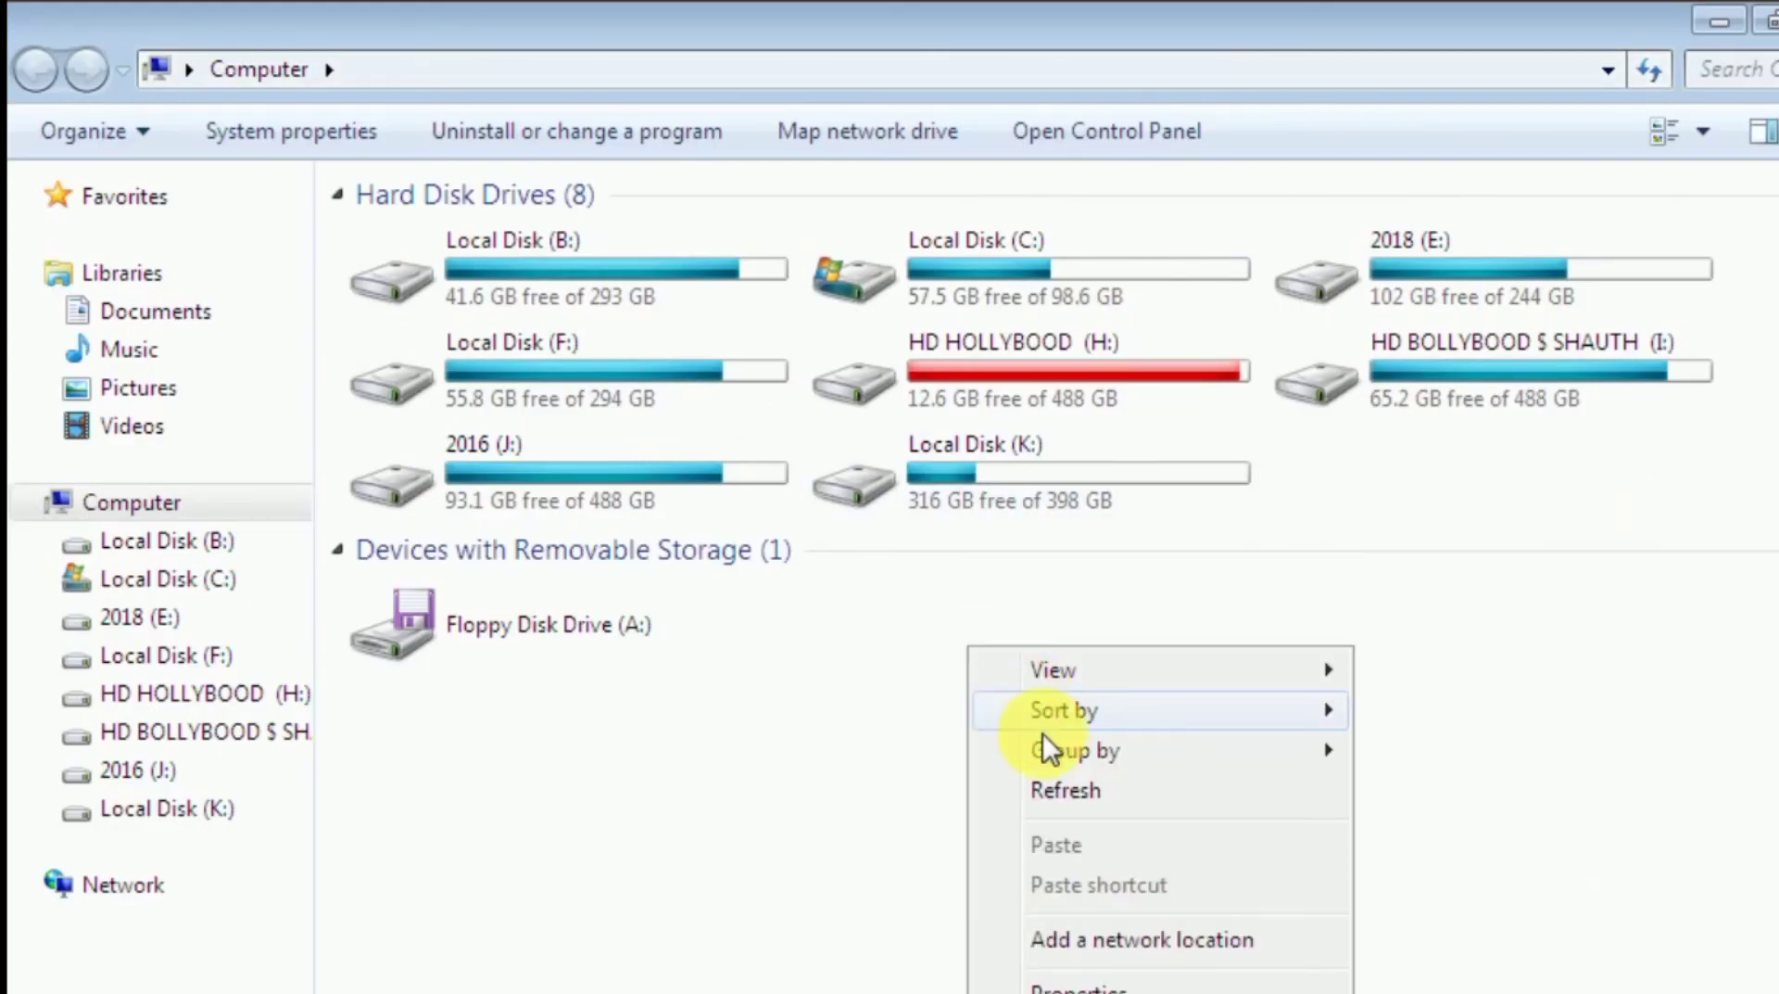
{"action": "left_click", "coordinate": [1054, 789]}
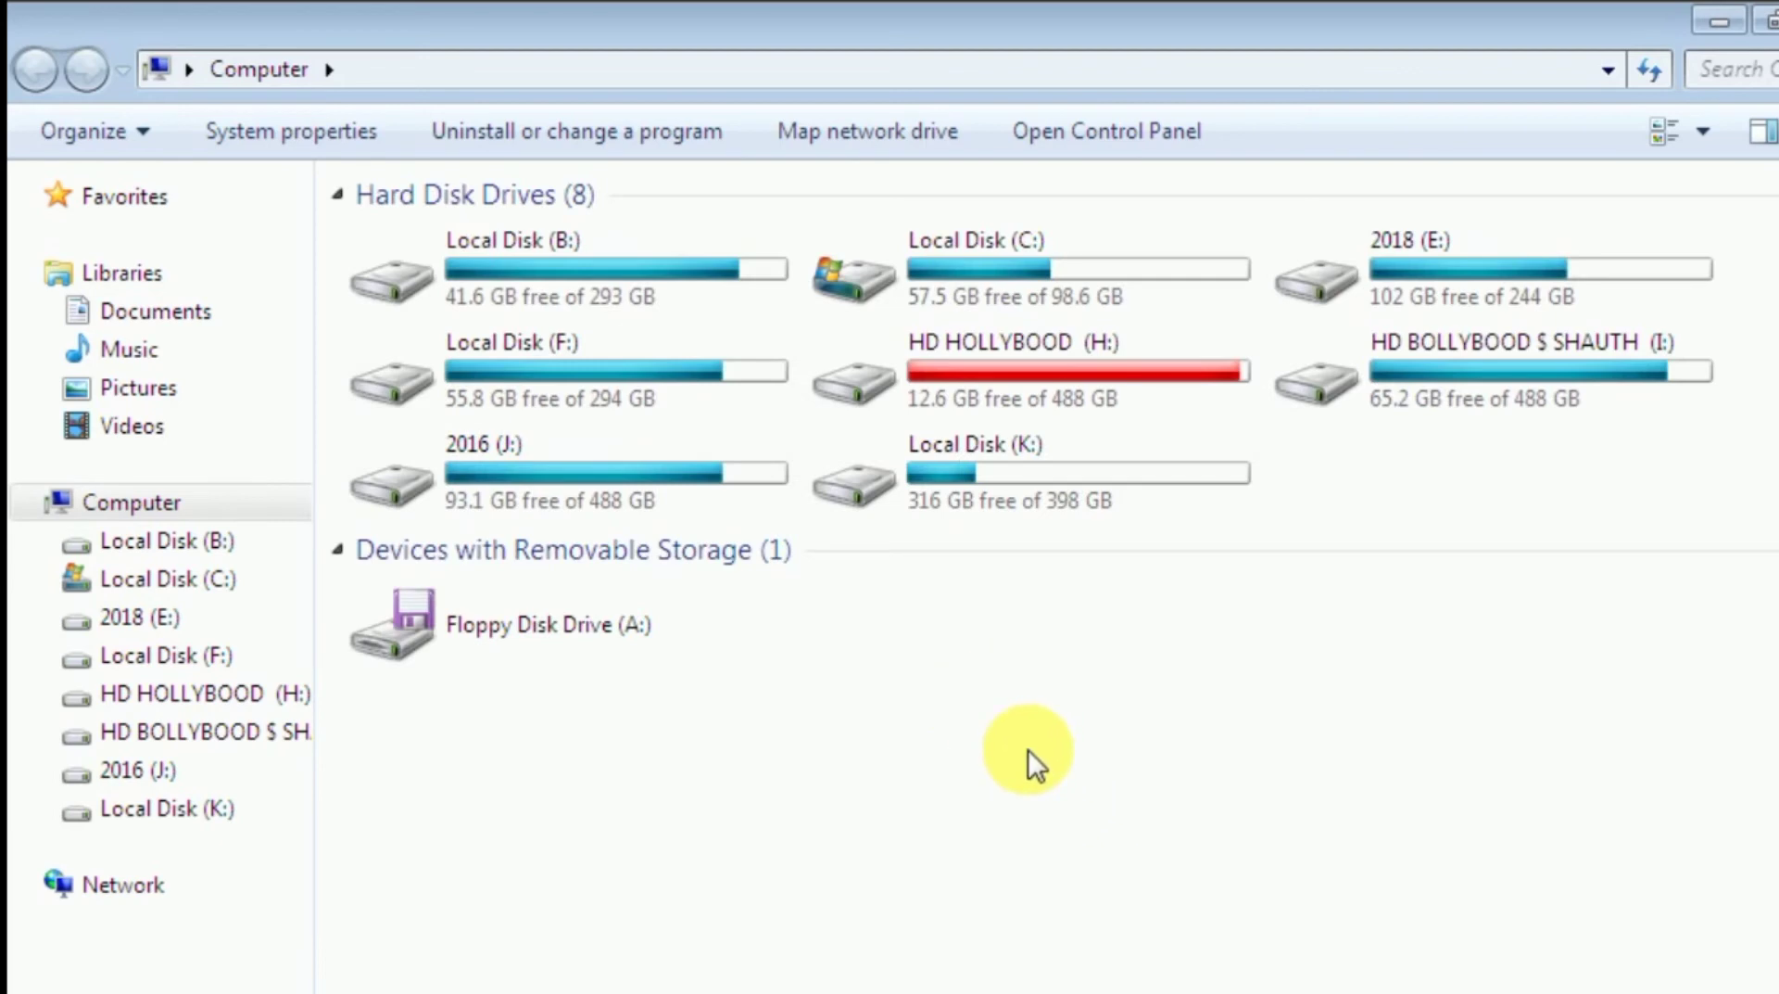
{"action": "key", "text": "shift+F10"}
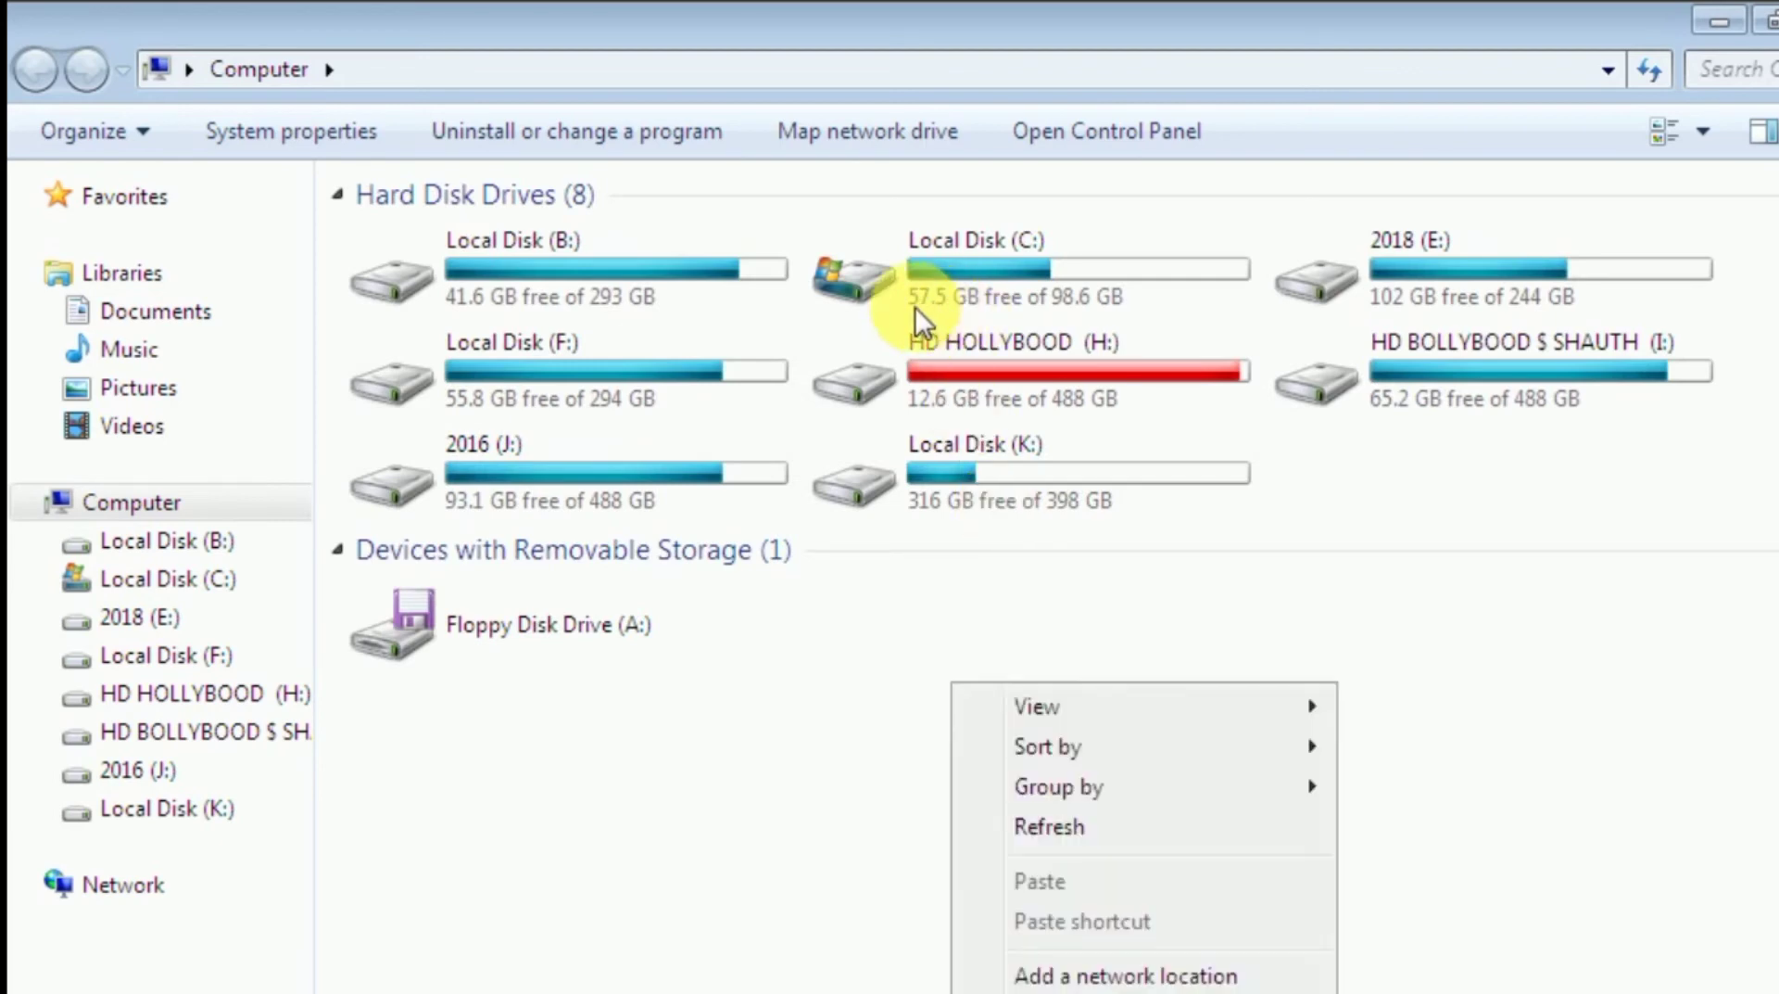
{"action": "left_click", "coordinate": [1036, 830]}
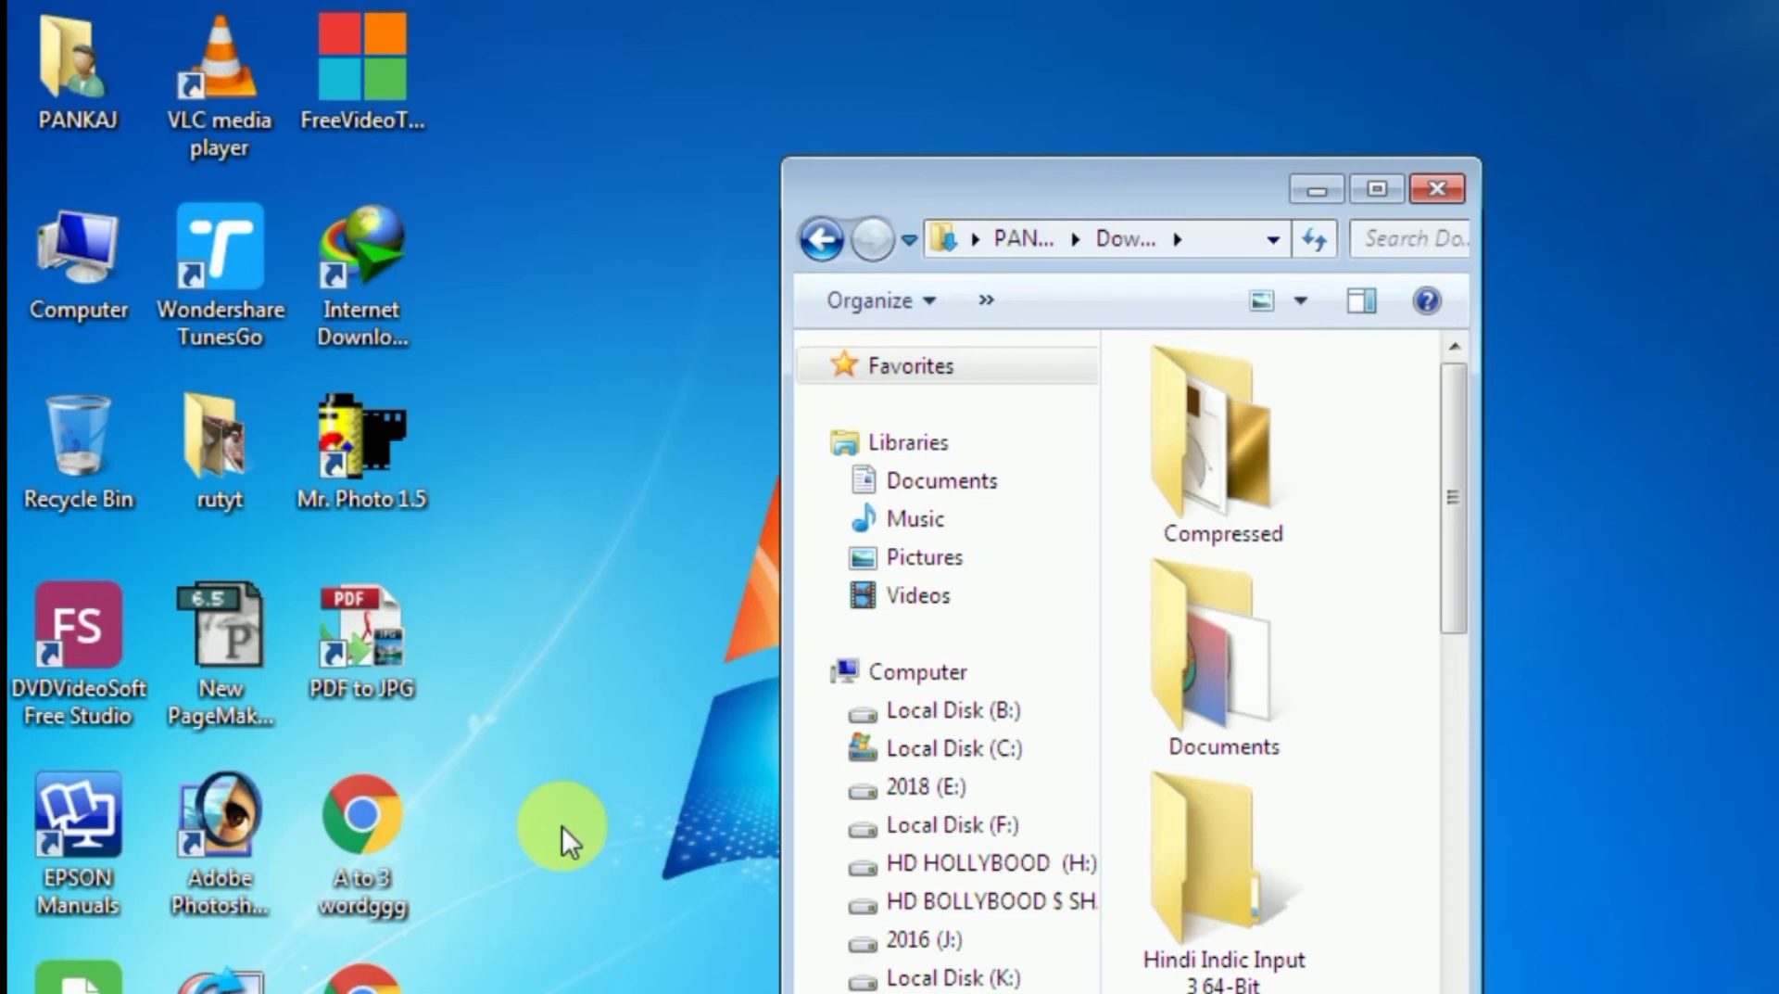
- Go back from the maximized Downloads folder and reopen Computer to view the drives
{"action": "left_click", "coordinate": [1381, 173]}
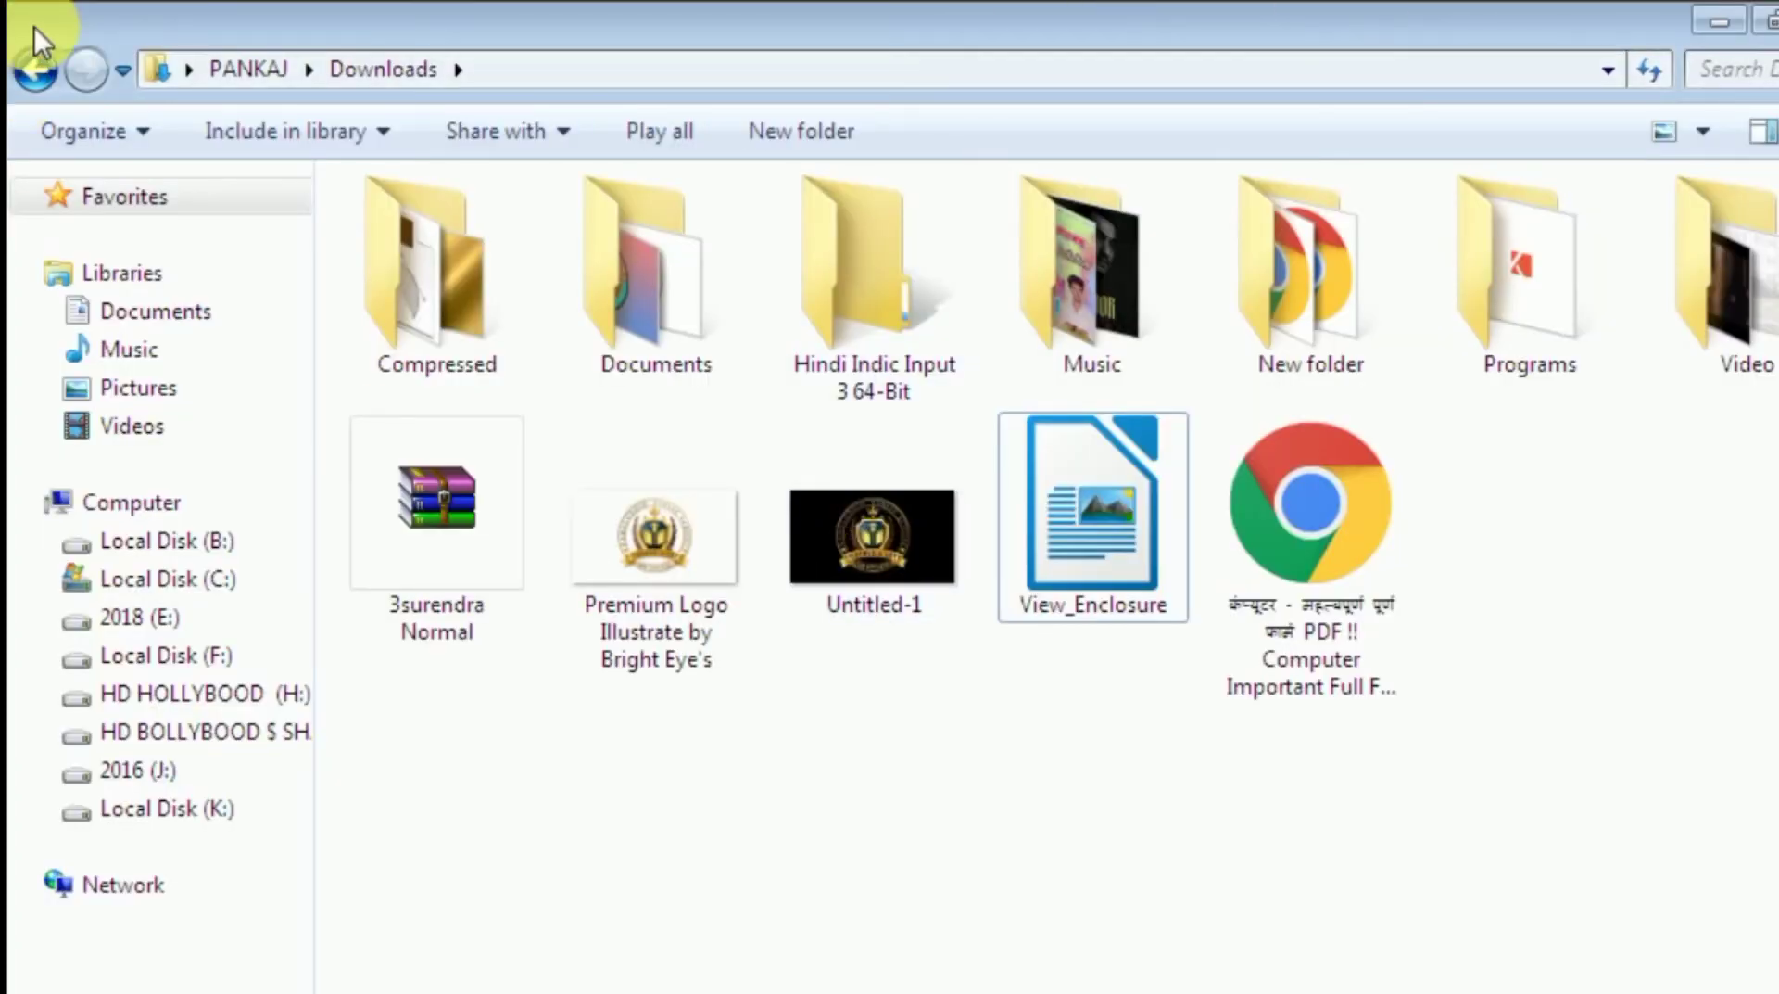
{"action": "left_click", "coordinate": [39, 84]}
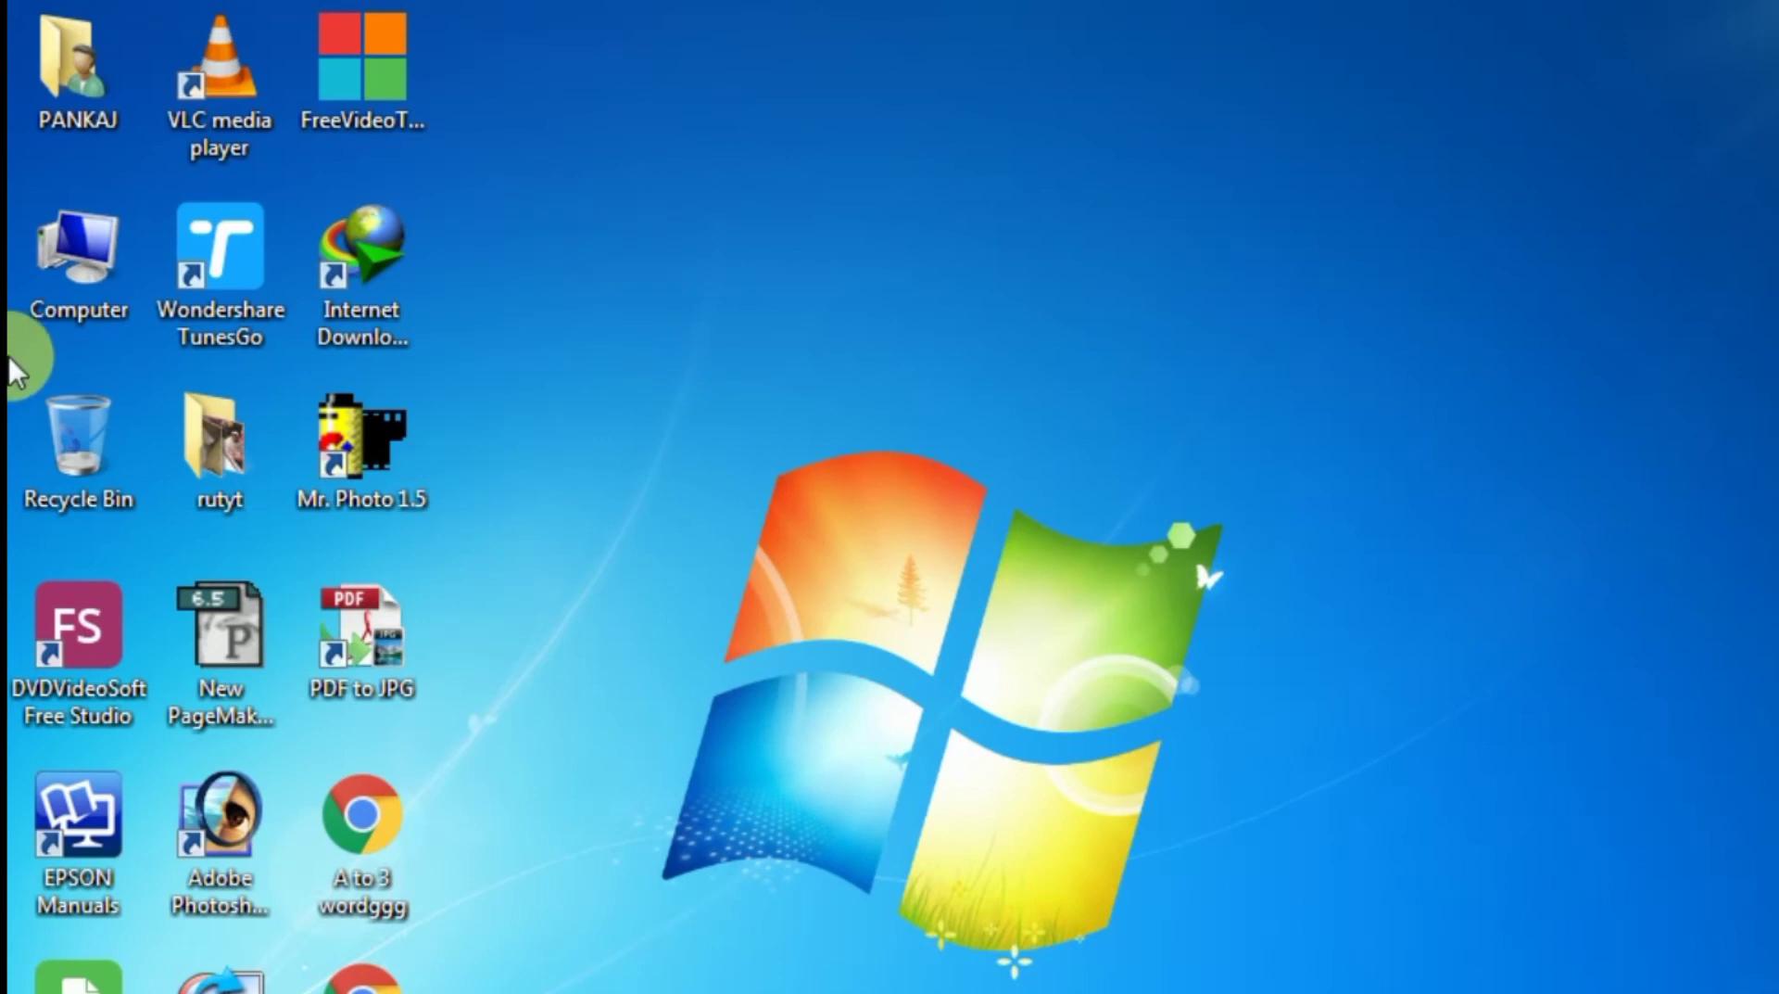
{"action": "left_click", "coordinate": [82, 242]}
{"action": "double_click", "coordinate": [81, 243]}
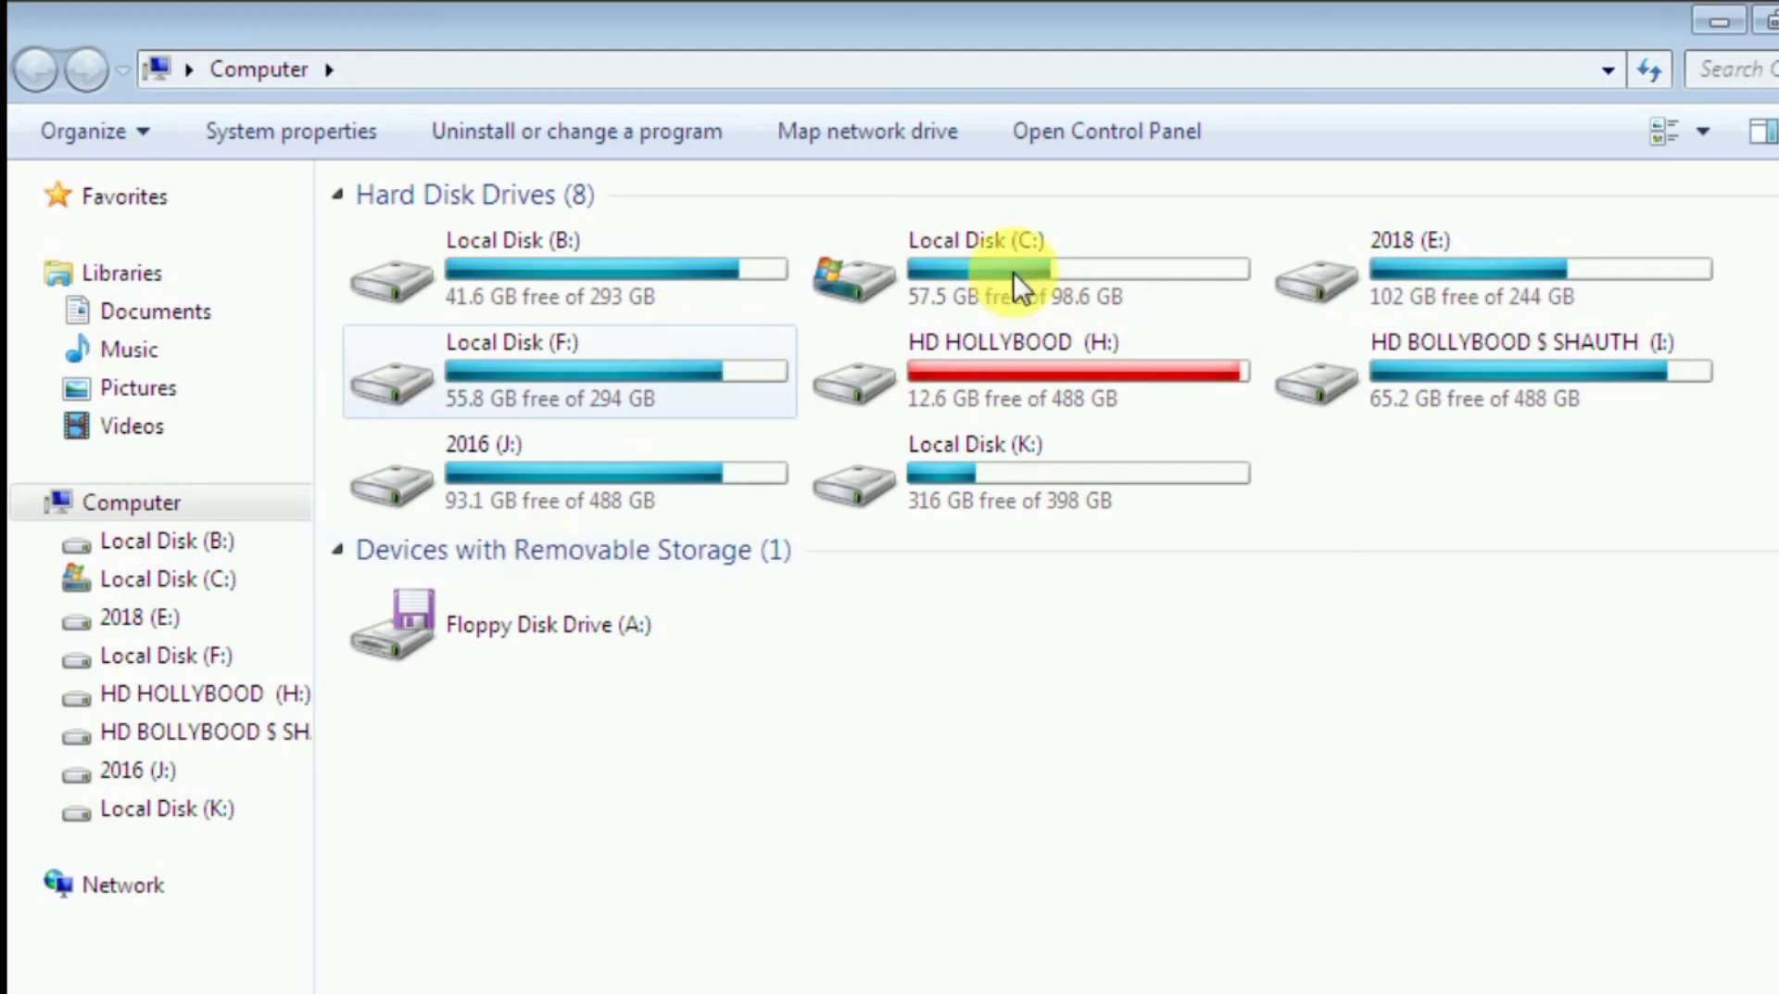
- Leave the Computer window and refresh the desktop
{"action": "left_click", "coordinate": [28, 398]}
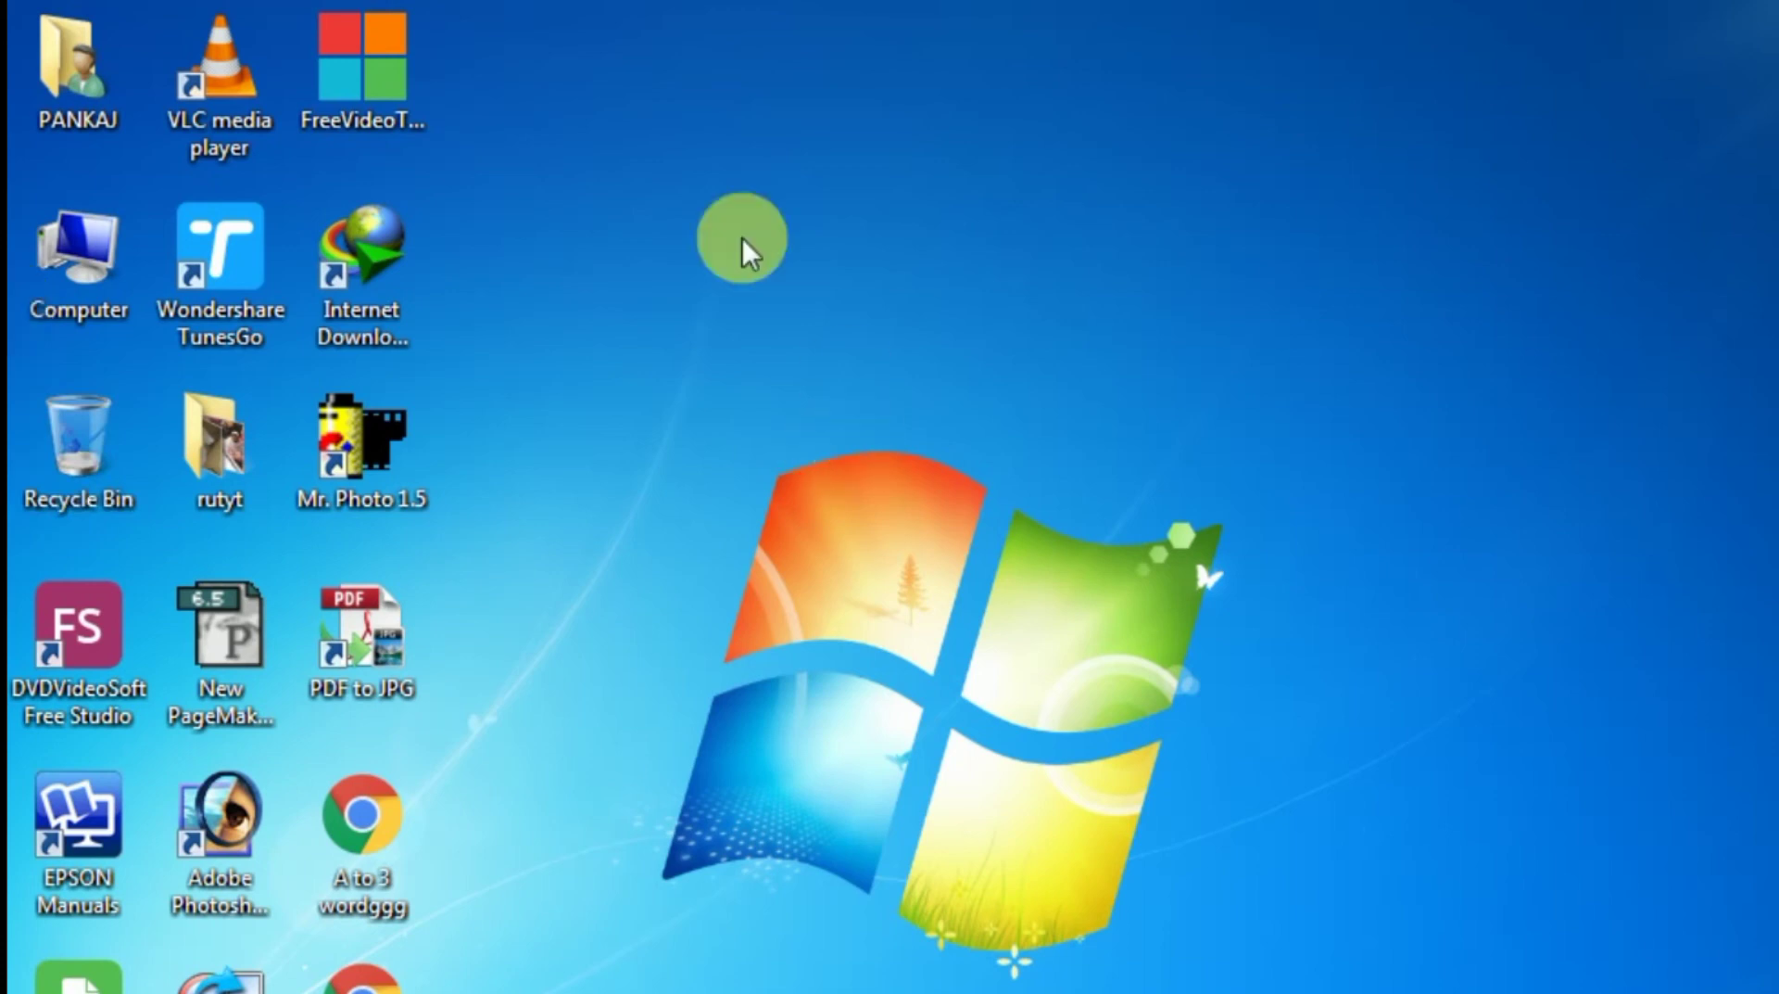
{"action": "right_click", "coordinate": [723, 209]}
{"action": "left_click", "coordinate": [802, 312]}
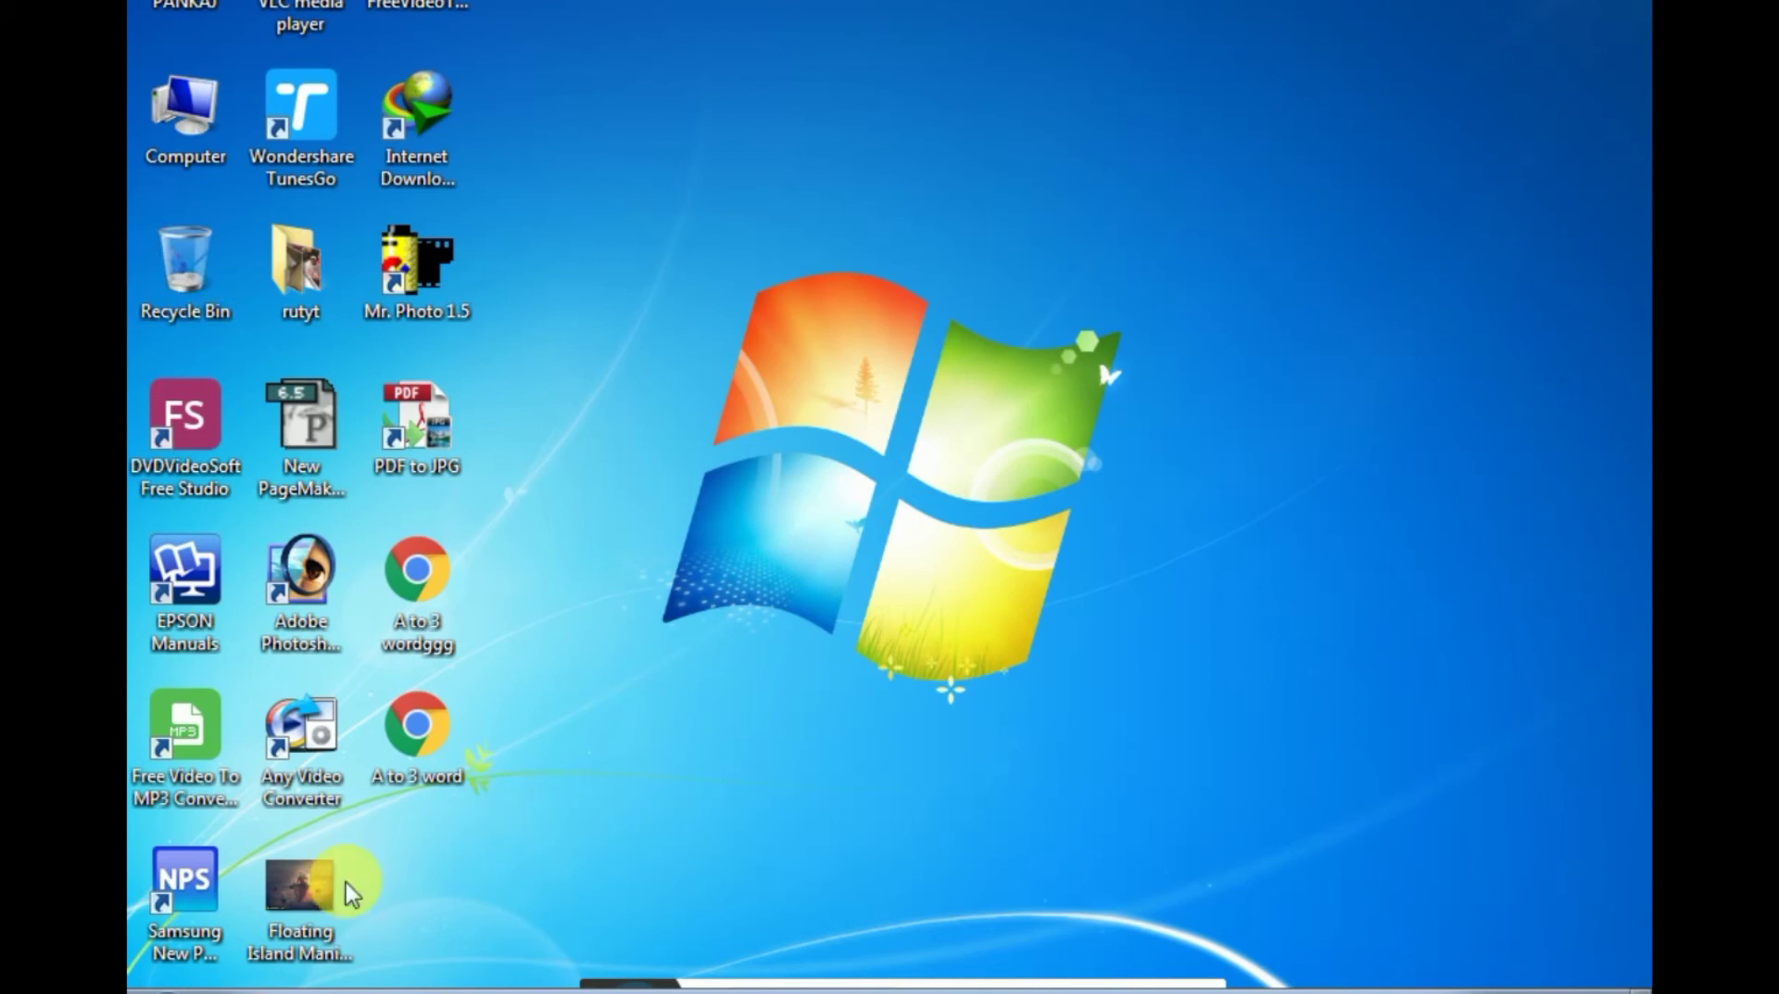
- Delete the Floating Island Manipulation image from the desktop, confirming its move to the Recycle Bin
{"action": "double_click", "coordinate": [291, 888]}
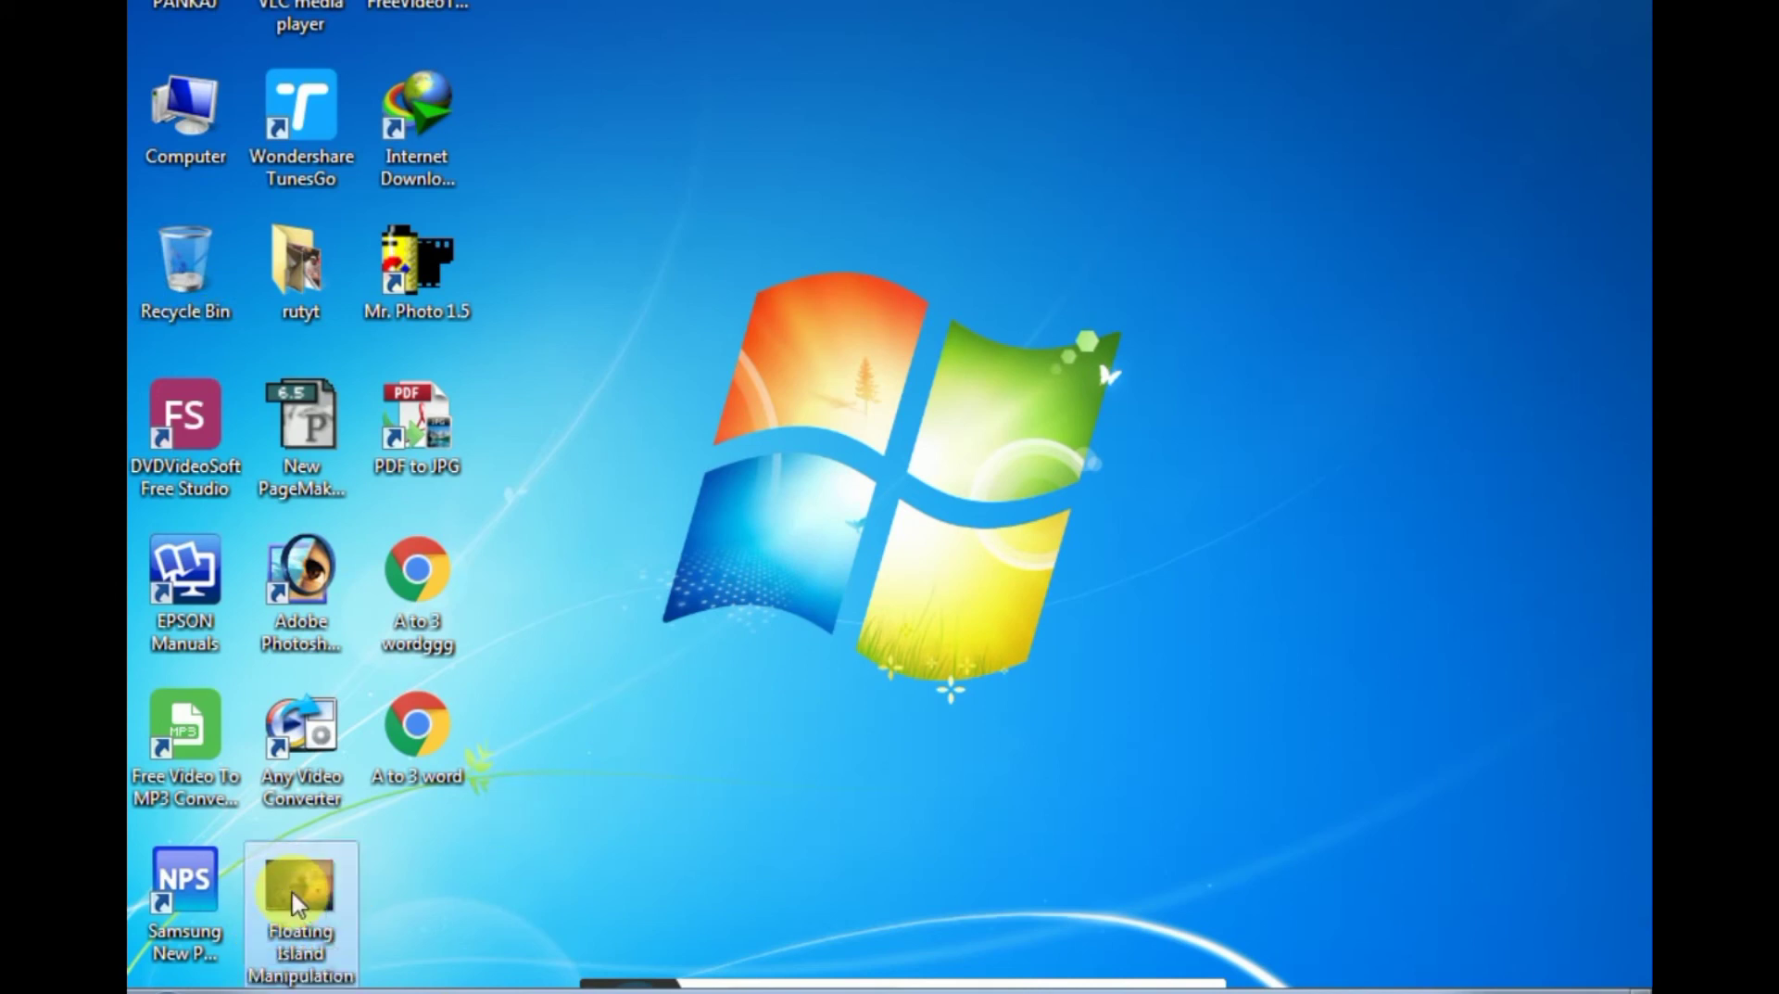
{"action": "right_click", "coordinate": [291, 888]}
{"action": "left_click", "coordinate": [371, 797]}
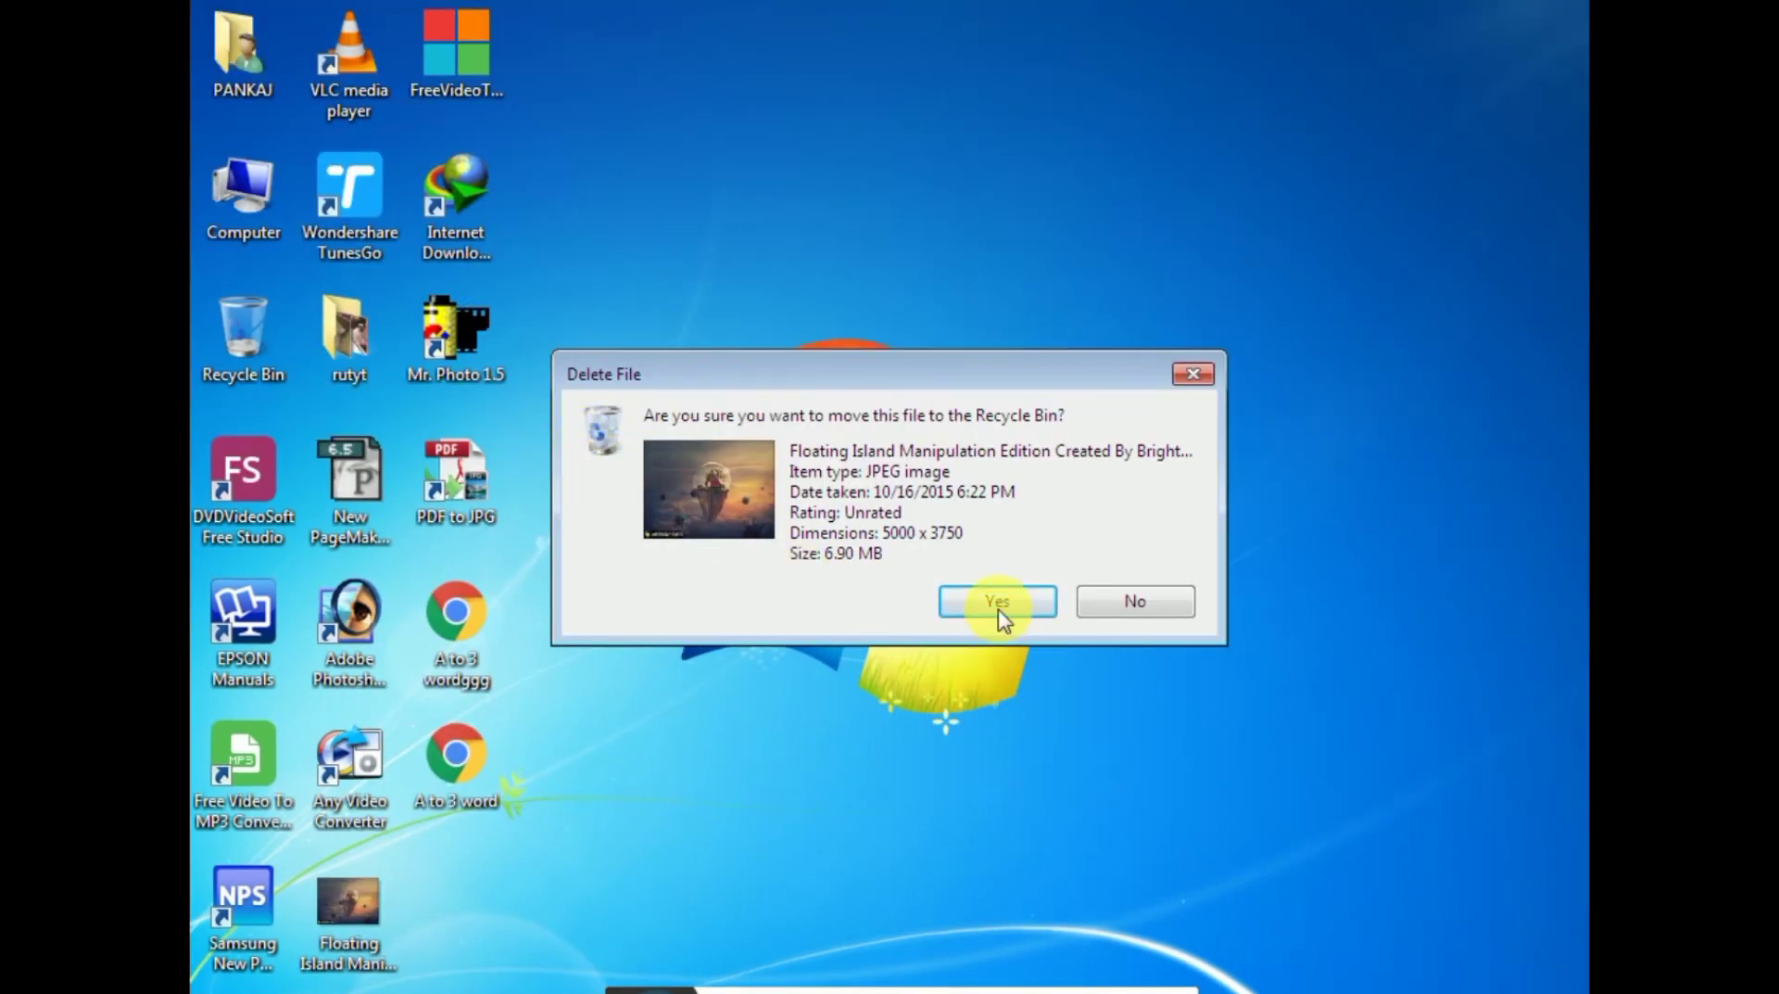
{"action": "left_click", "coordinate": [1003, 560]}
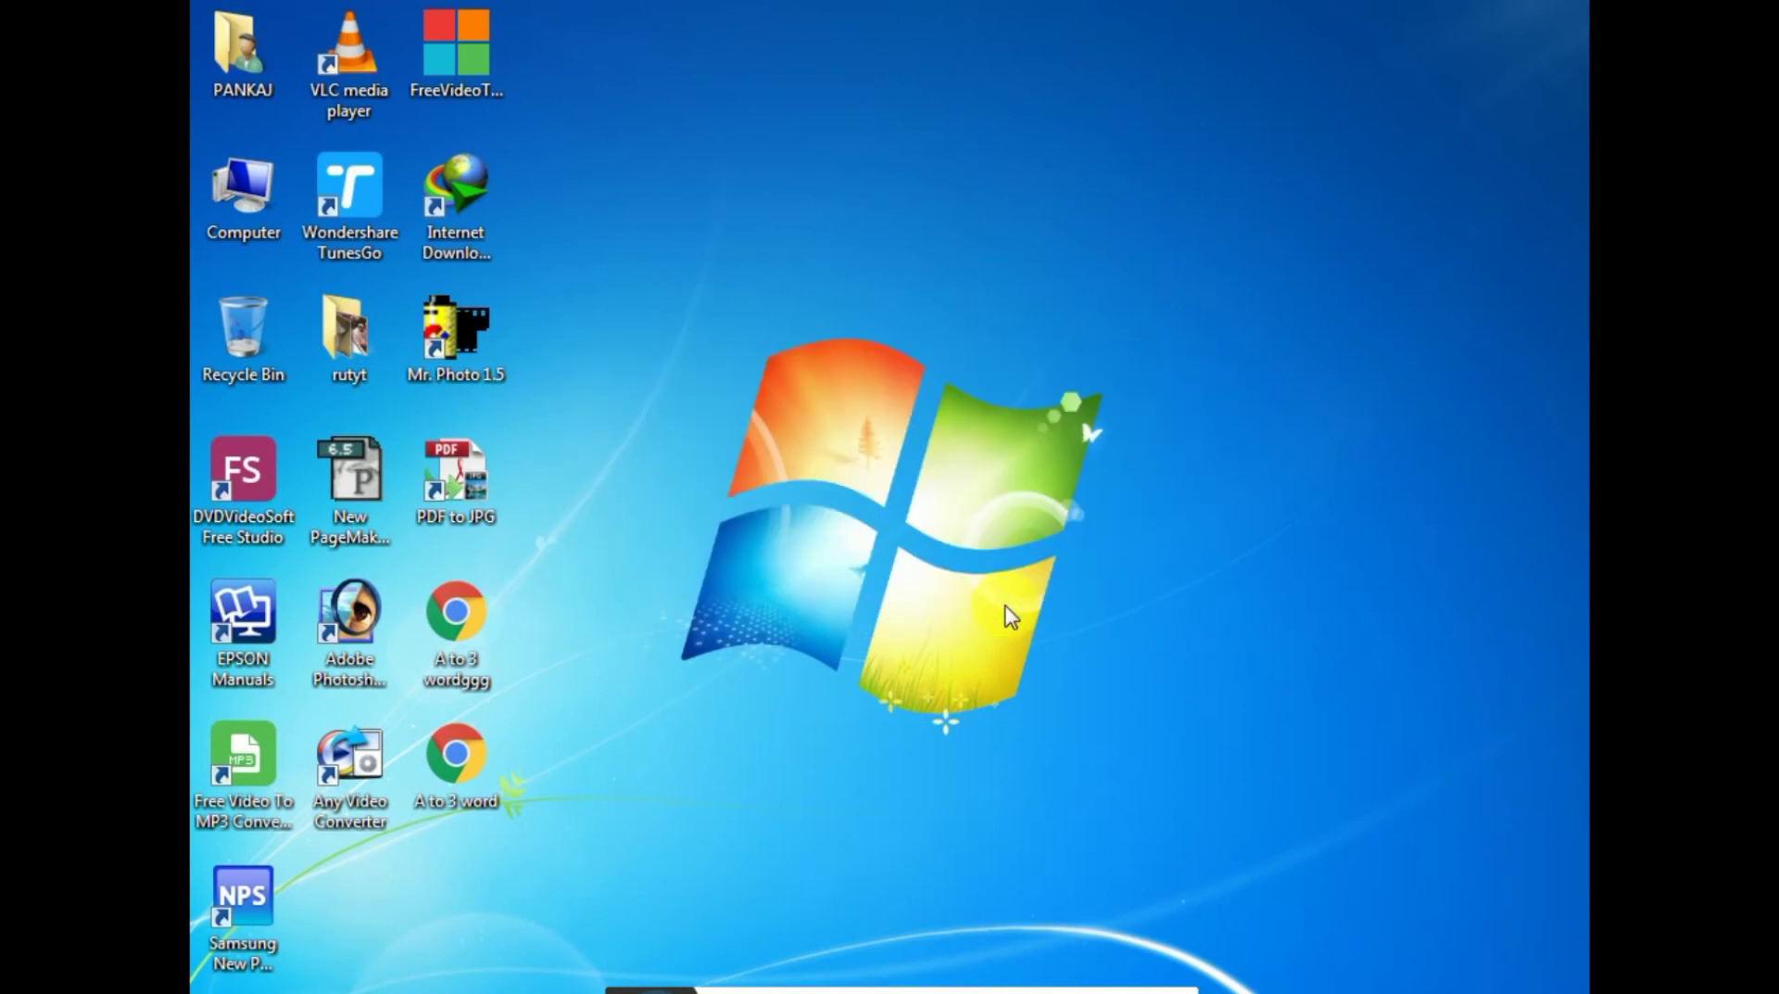
- Open the Recycle Bin and restore the Floating Island Manipulation image to the desktop
{"action": "left_click", "coordinate": [936, 218]}
{"action": "left_click", "coordinate": [230, 310]}
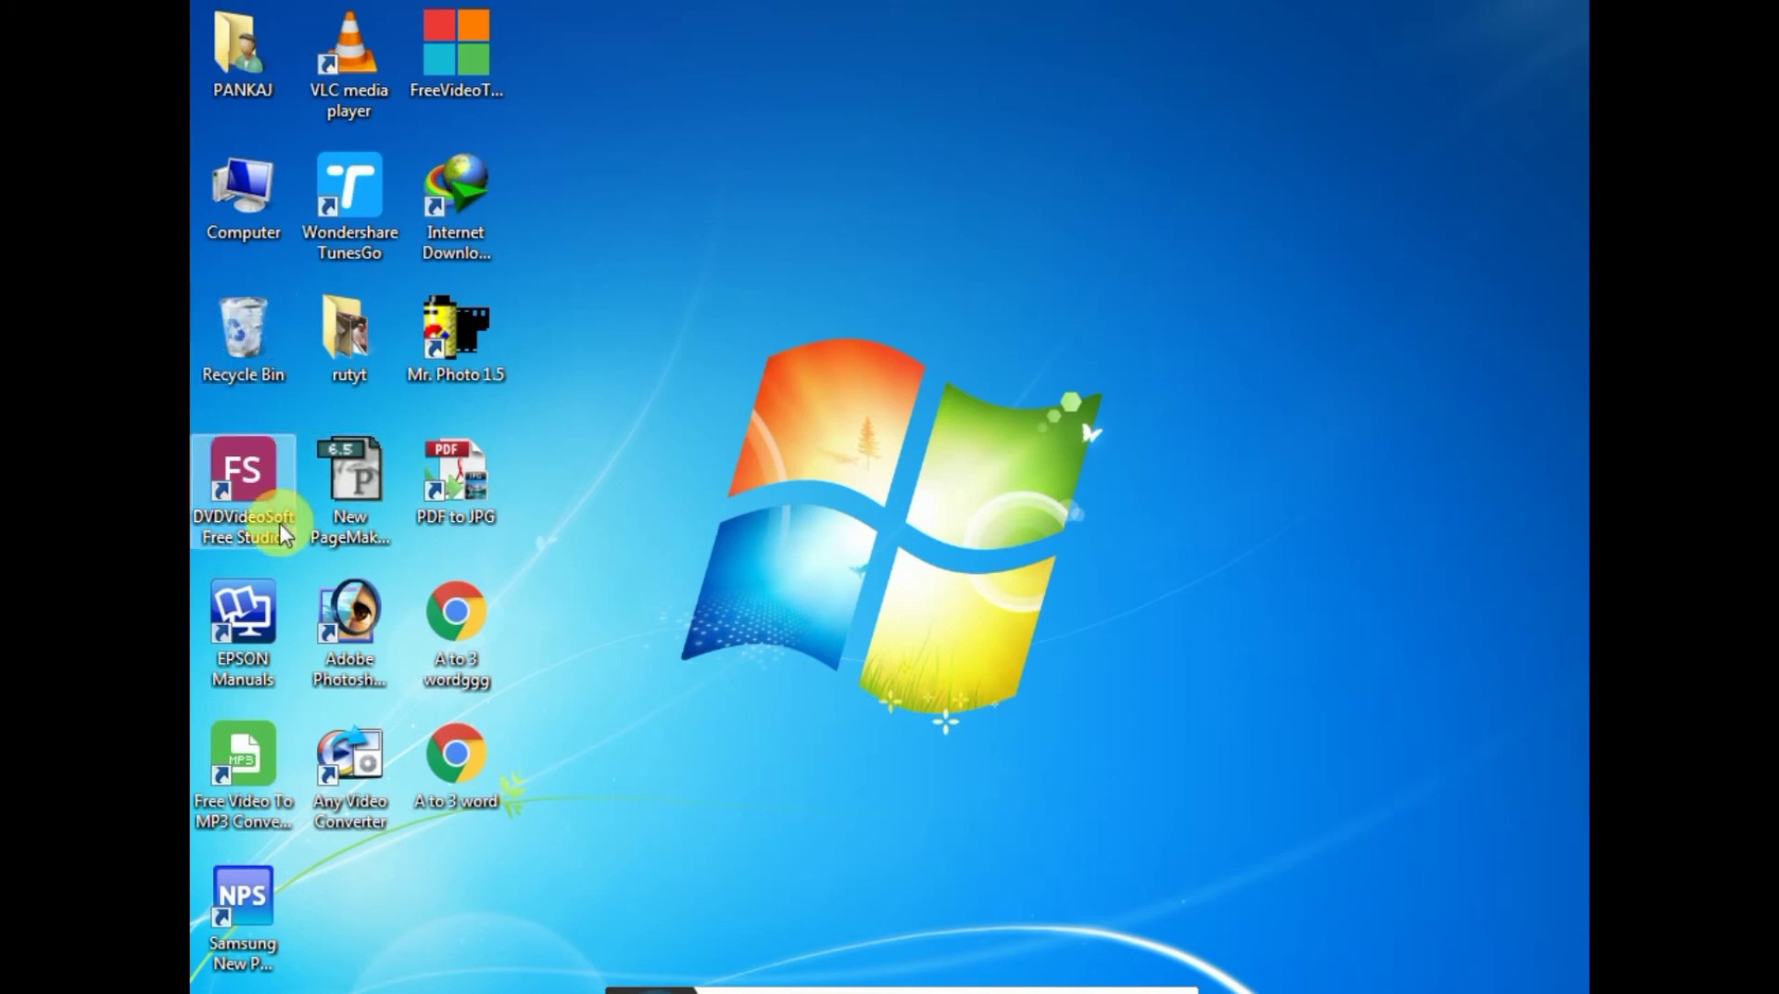
{"action": "double_click", "coordinate": [252, 344]}
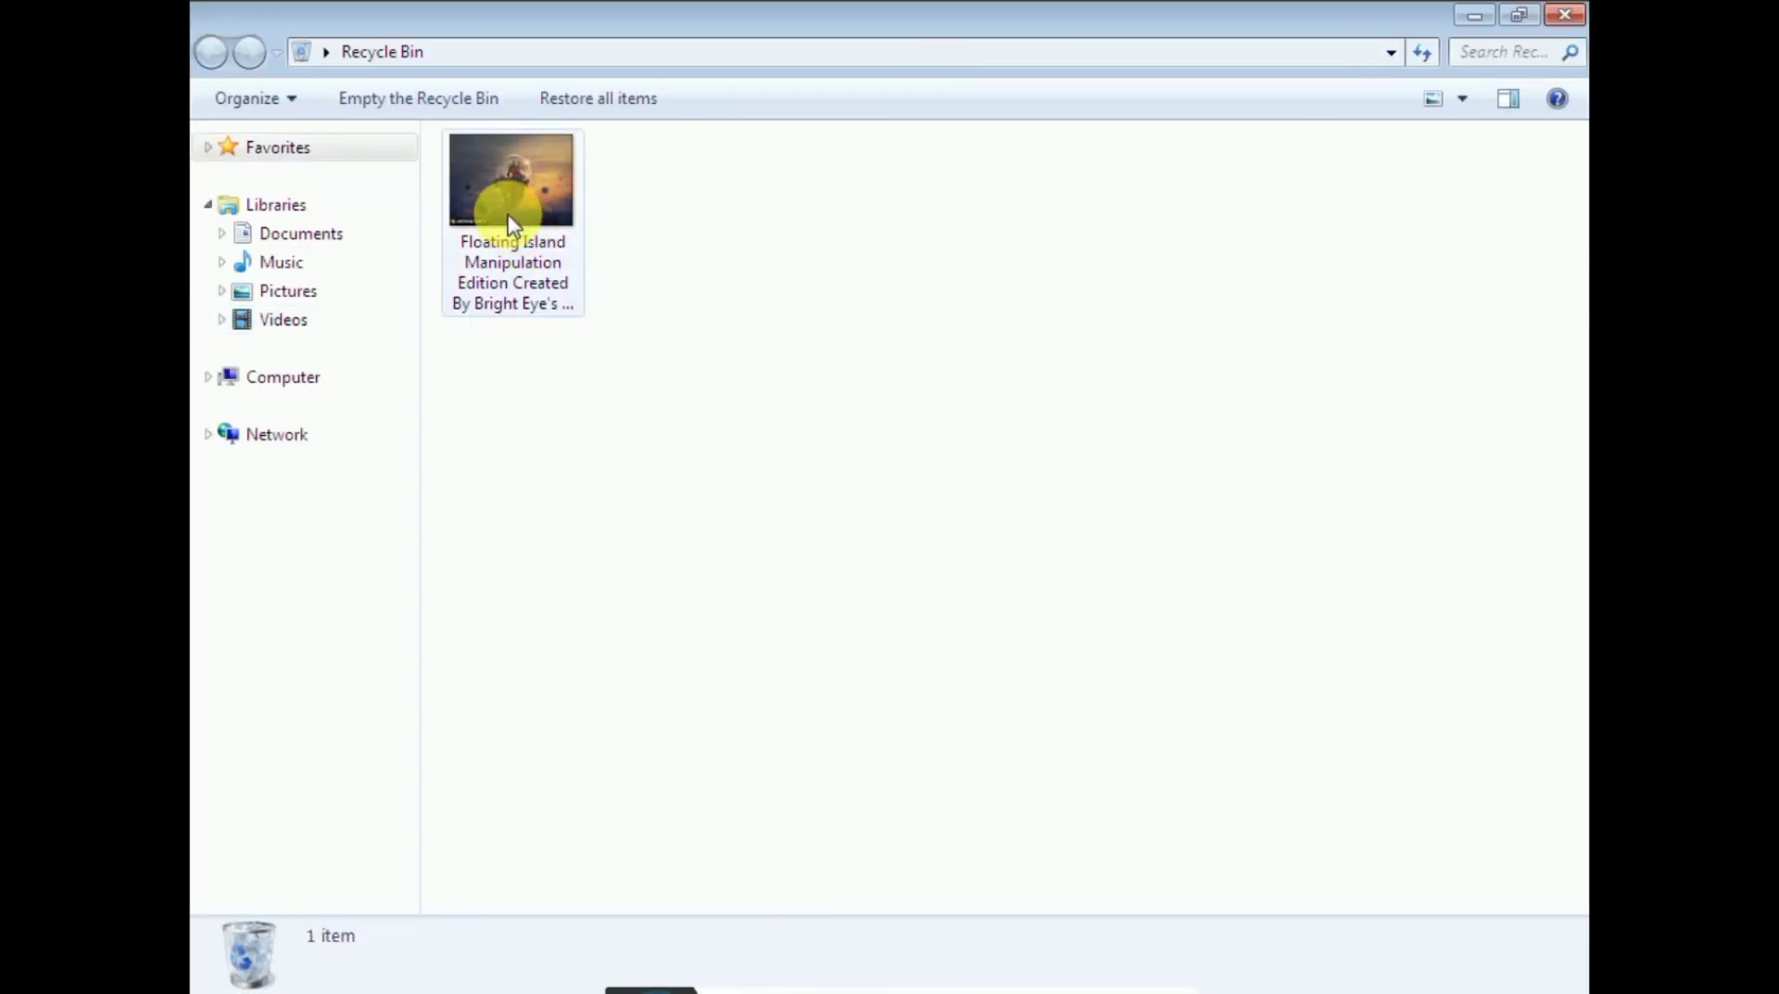
{"action": "left_click", "coordinate": [506, 214]}
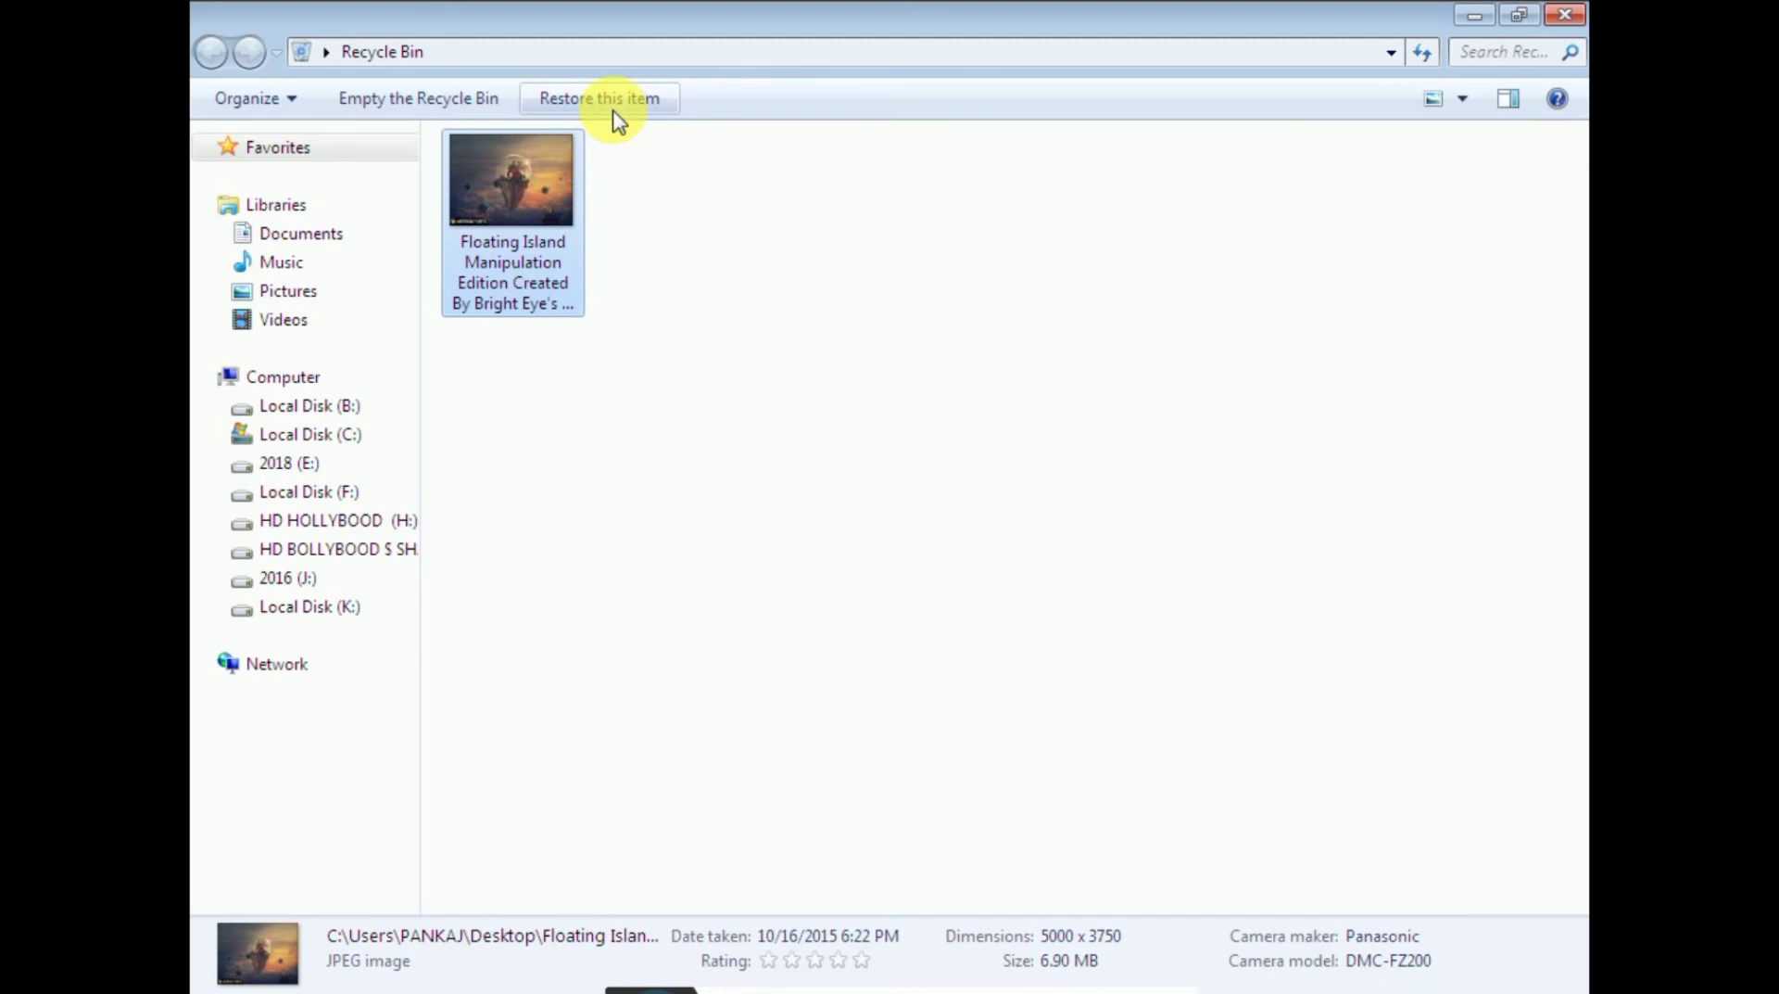
{"action": "right_click", "coordinate": [504, 193]}
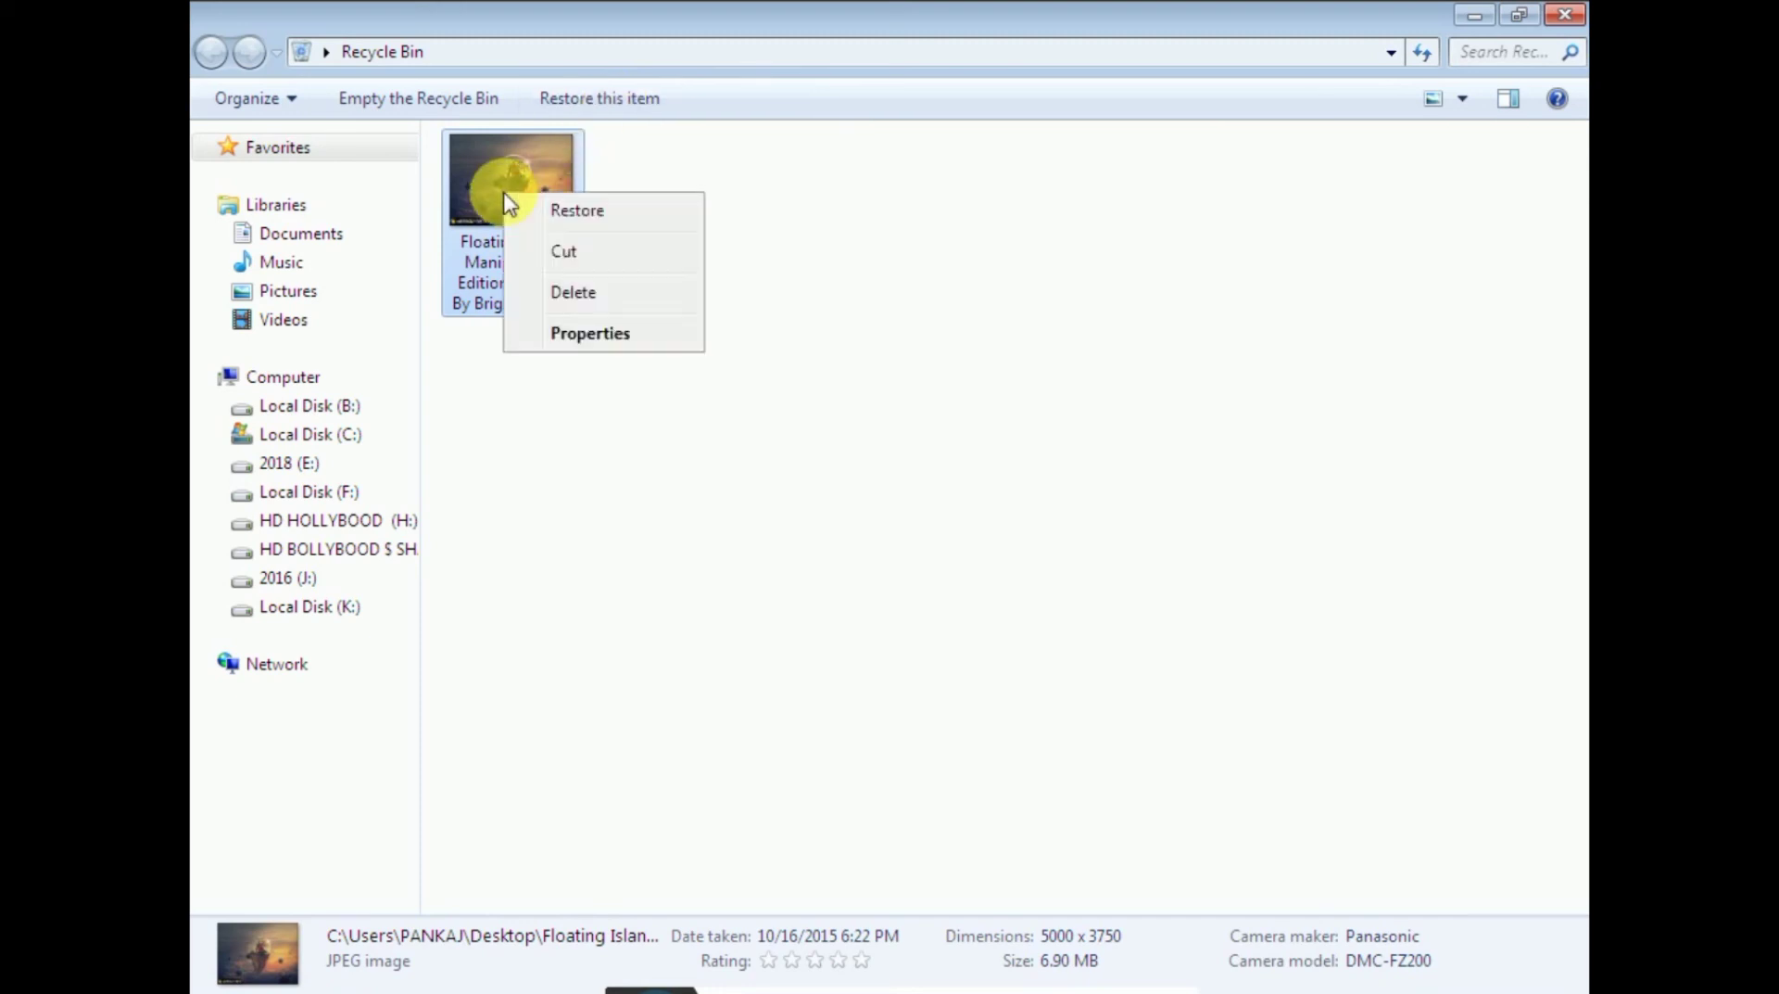
{"action": "left_click", "coordinate": [587, 213]}
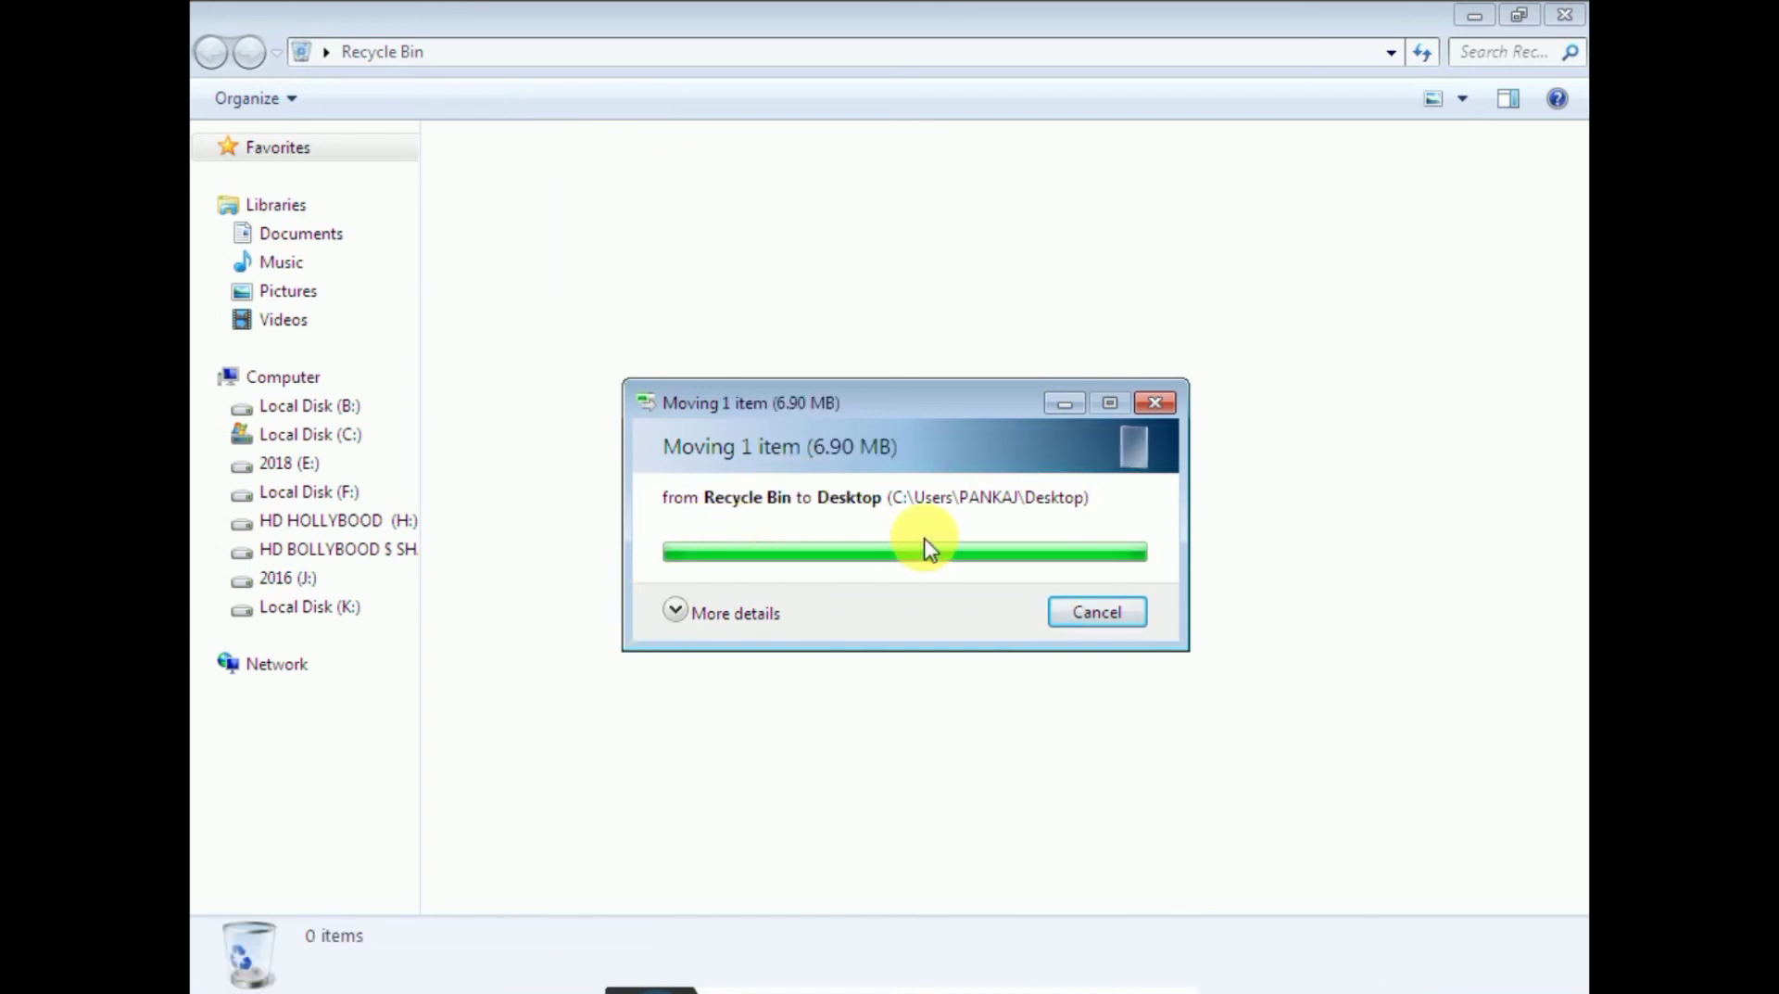
- Close the Recycle Bin window and refresh the desktop
{"action": "left_click", "coordinate": [1564, 15]}
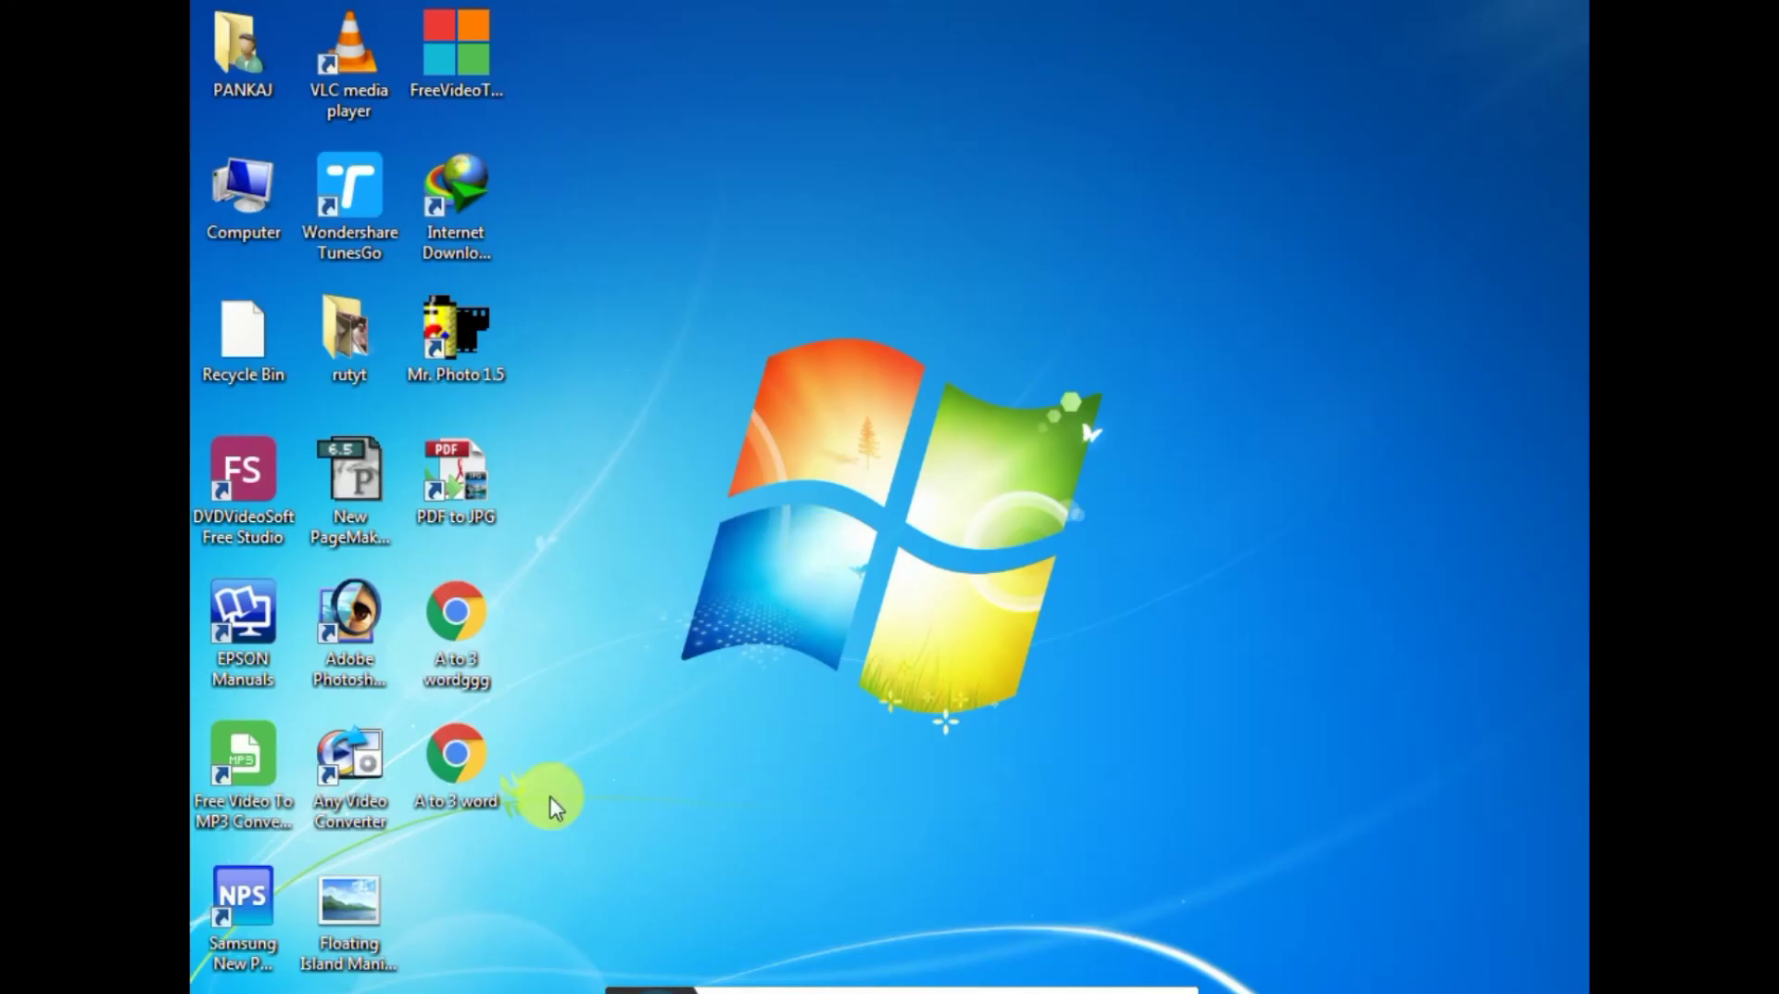
{"action": "right_click", "coordinate": [806, 352]}
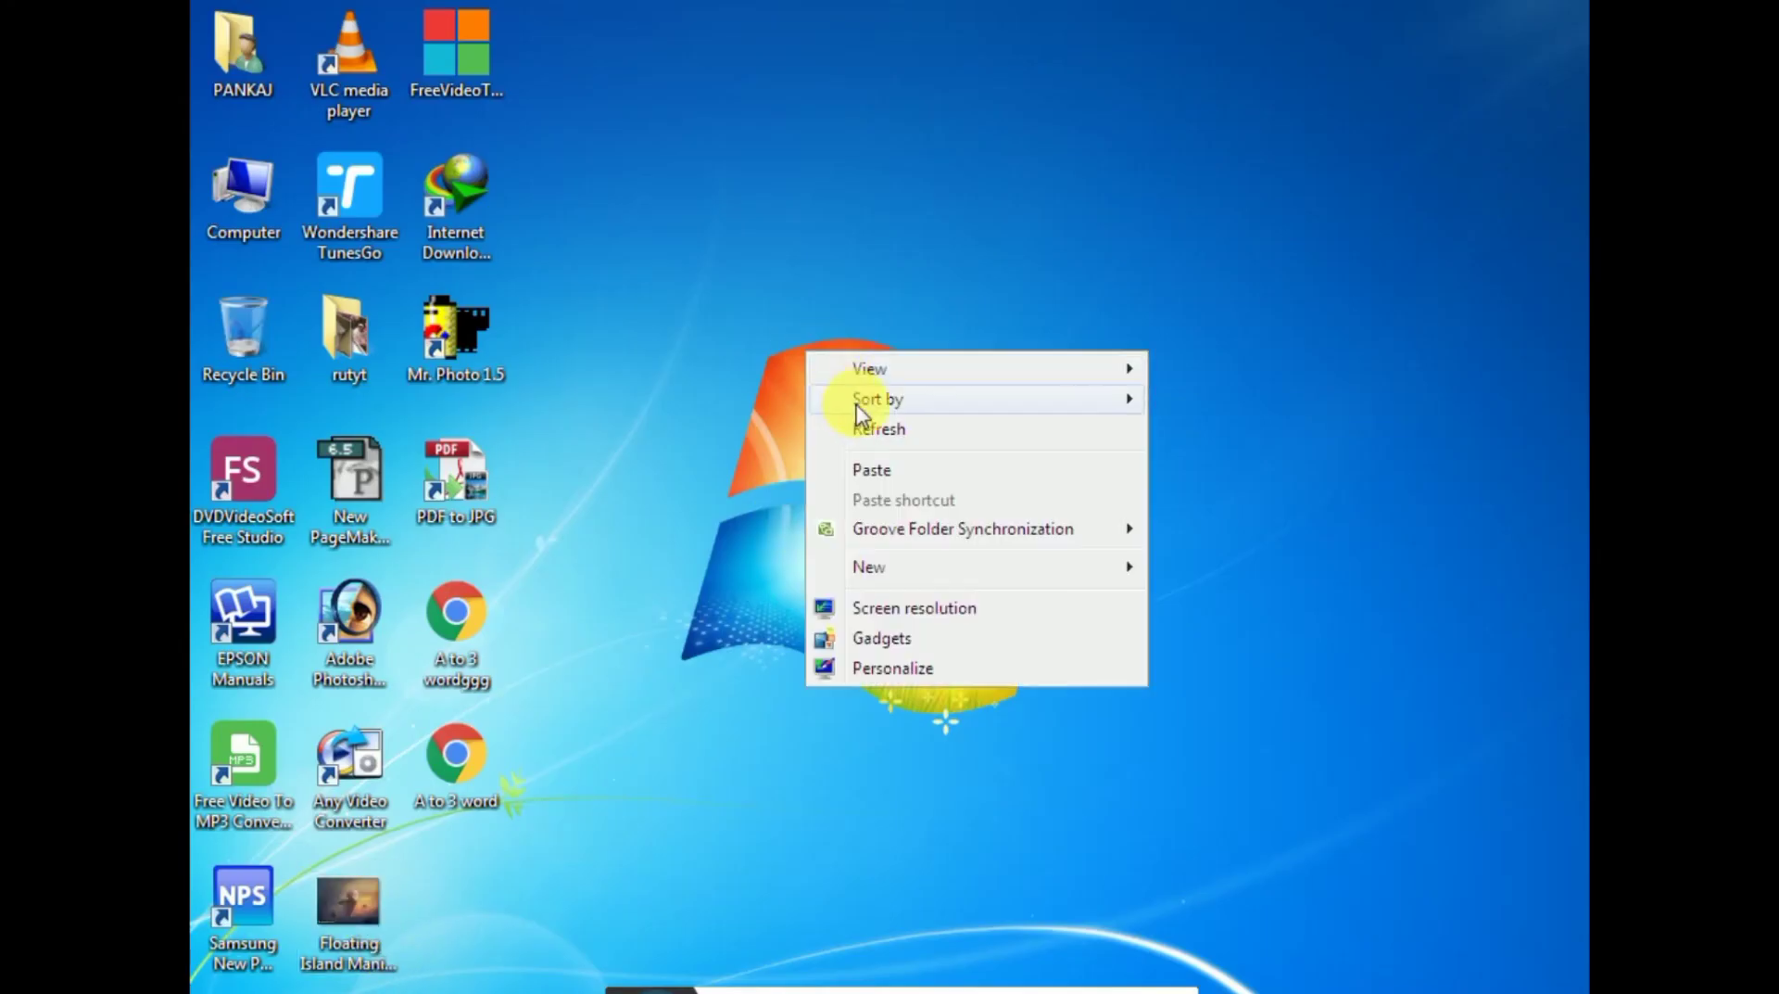
{"action": "left_click", "coordinate": [885, 440]}
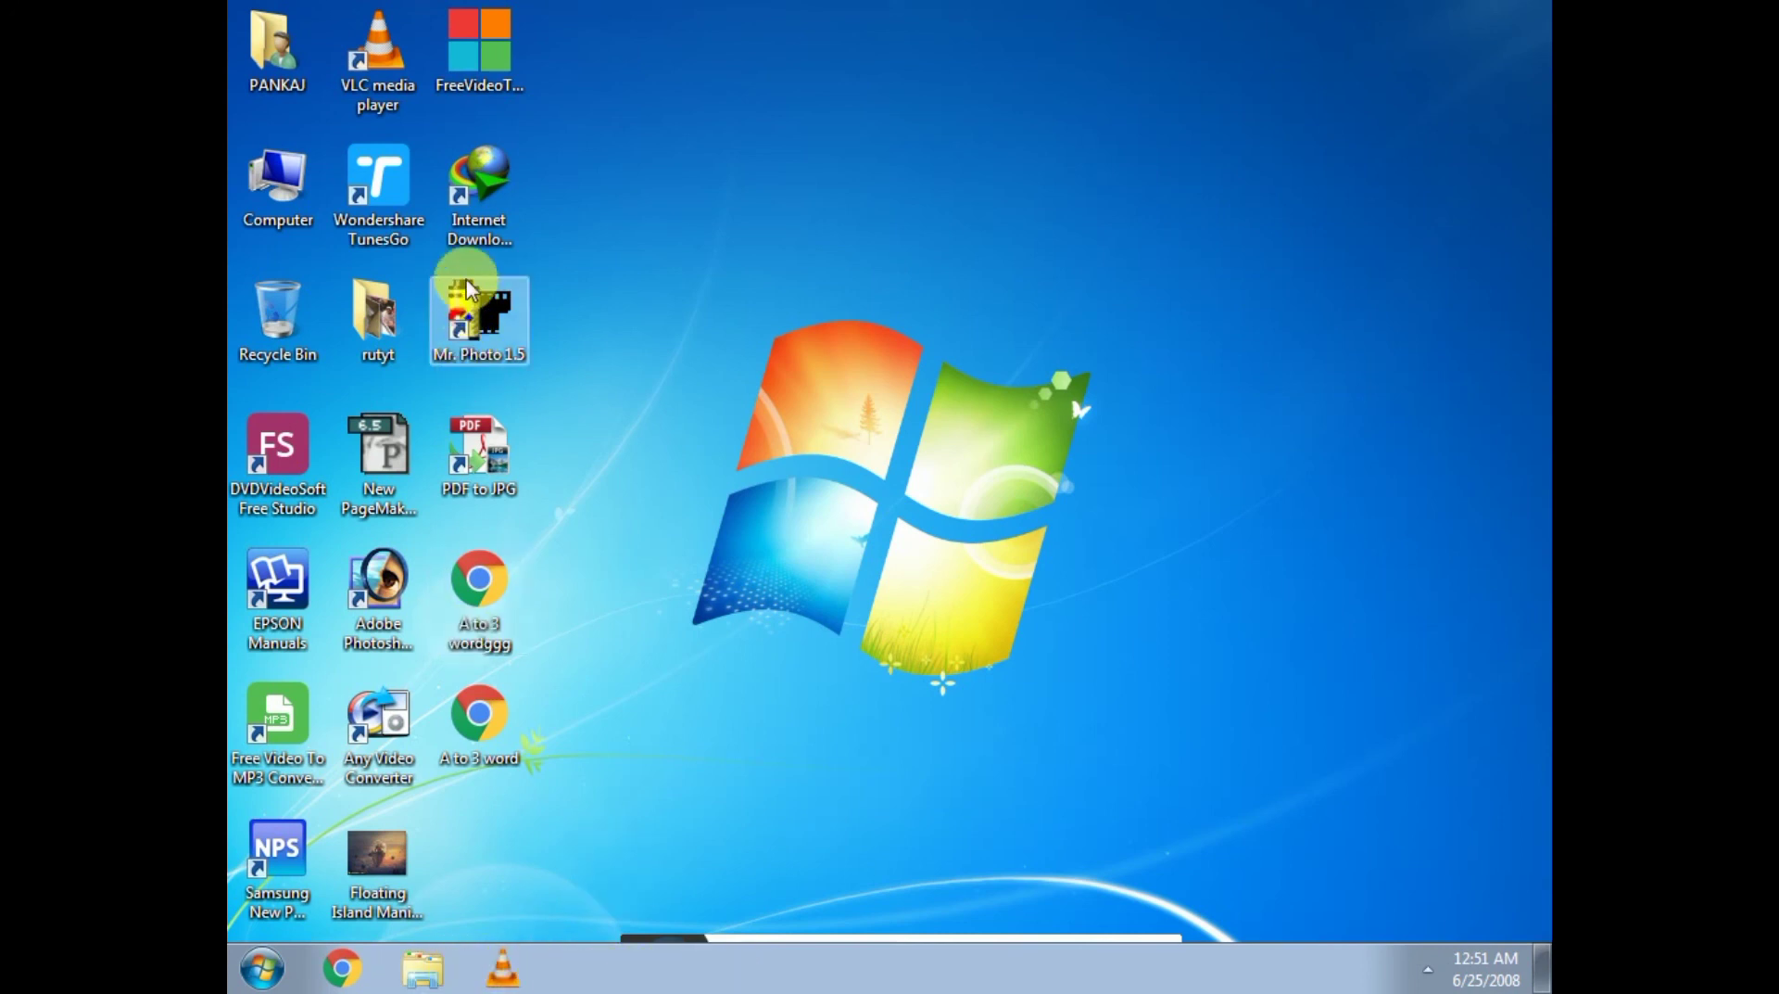
- Pin the Internet Download Manager, Adobe Photoshop 7.0 and Any Video Converter desktop shortcuts to the taskbar
{"action": "left_click", "coordinate": [482, 190]}
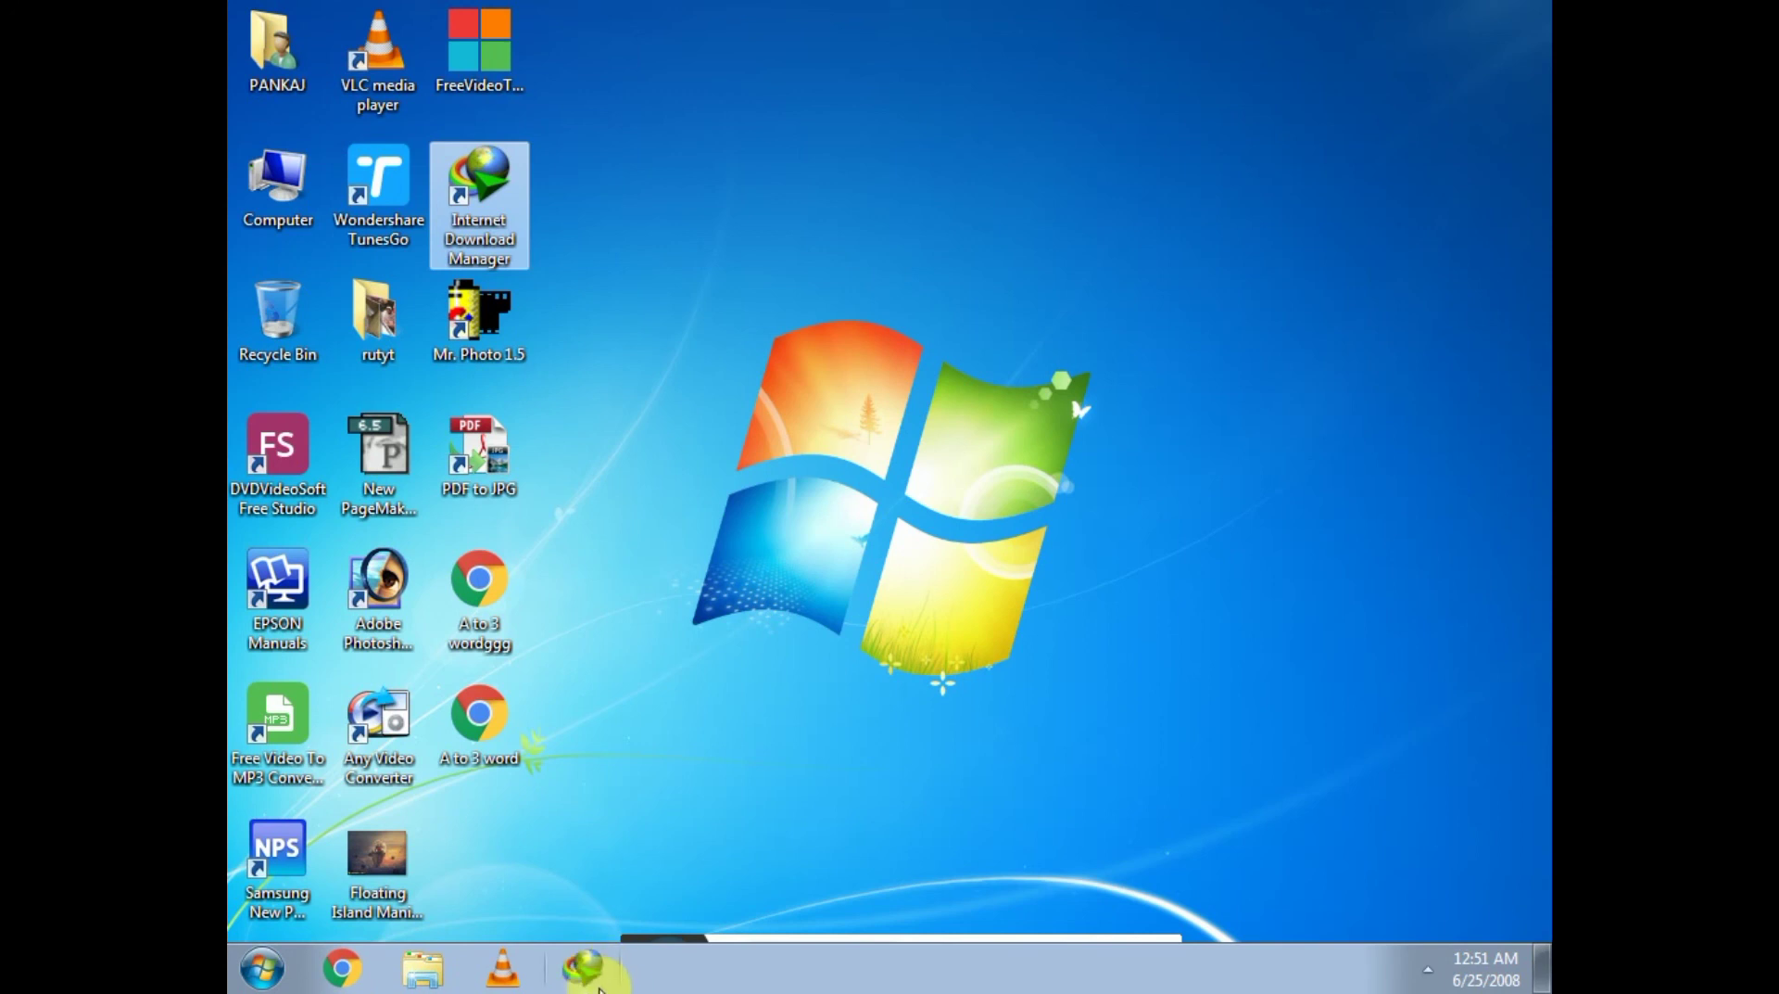
{"action": "left_click", "coordinate": [745, 502]}
{"action": "left_click", "coordinate": [468, 315]}
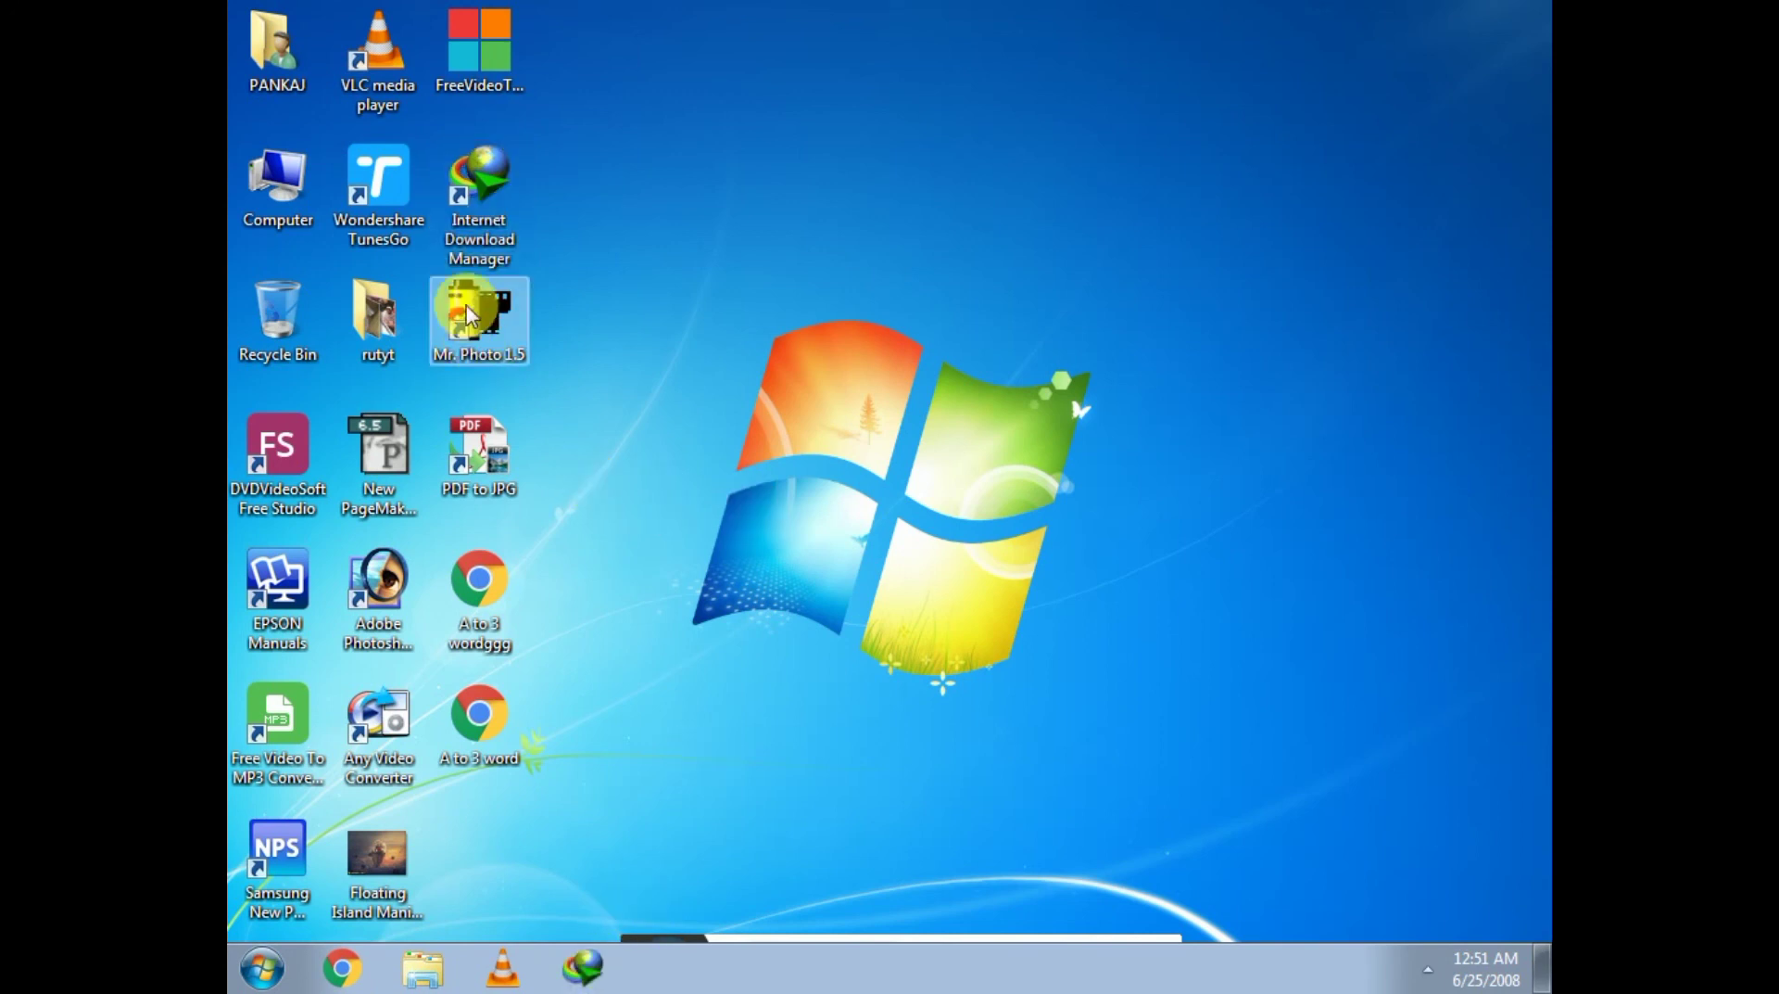
{"action": "left_click", "coordinate": [384, 632]}
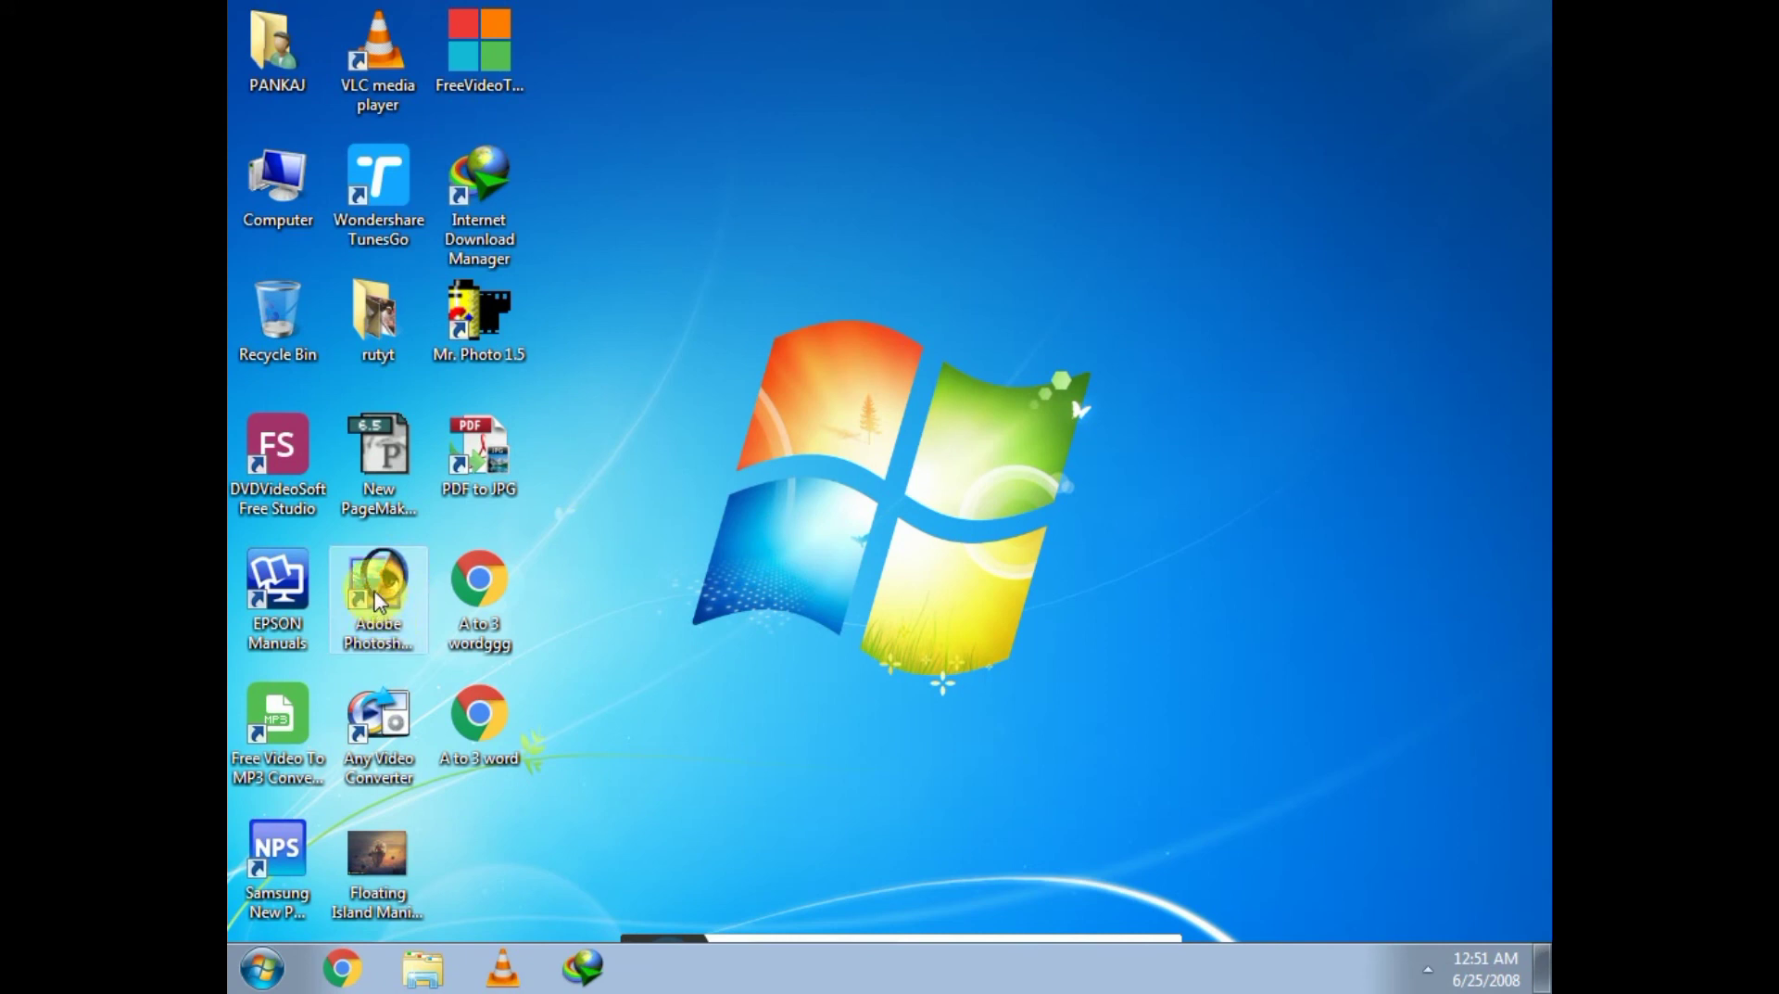
{"action": "left_click", "coordinate": [380, 601]}
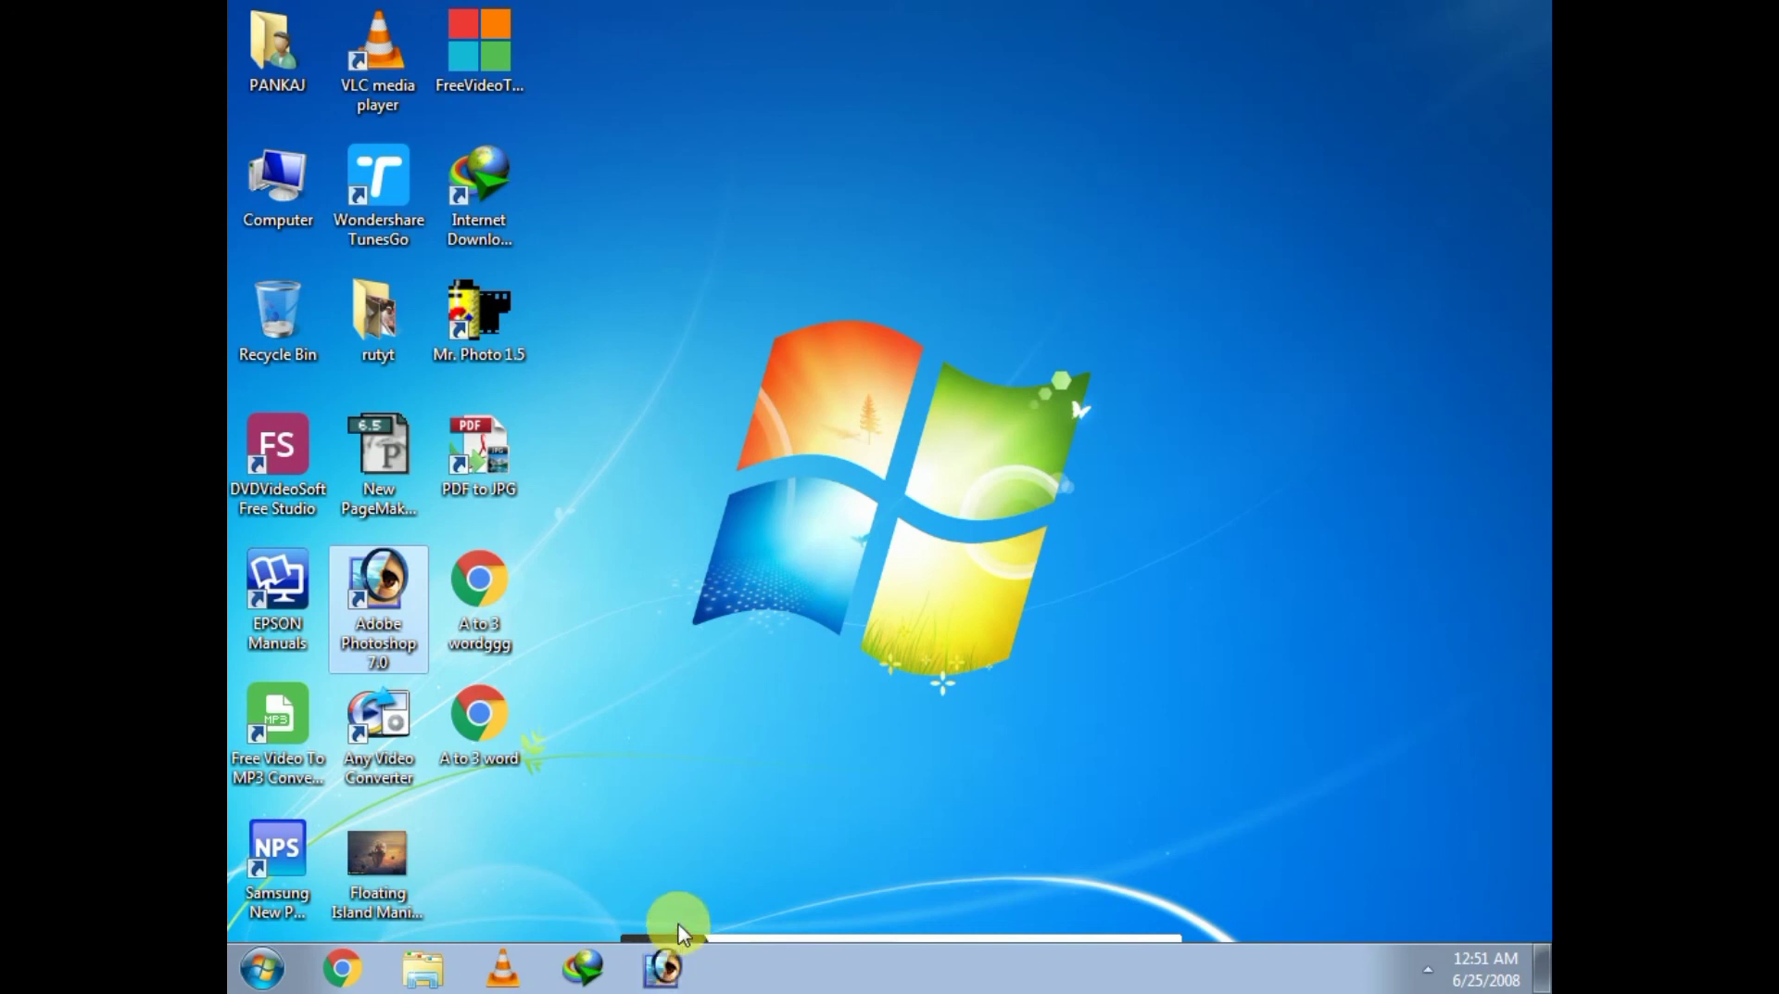
{"action": "left_click", "coordinate": [380, 729]}
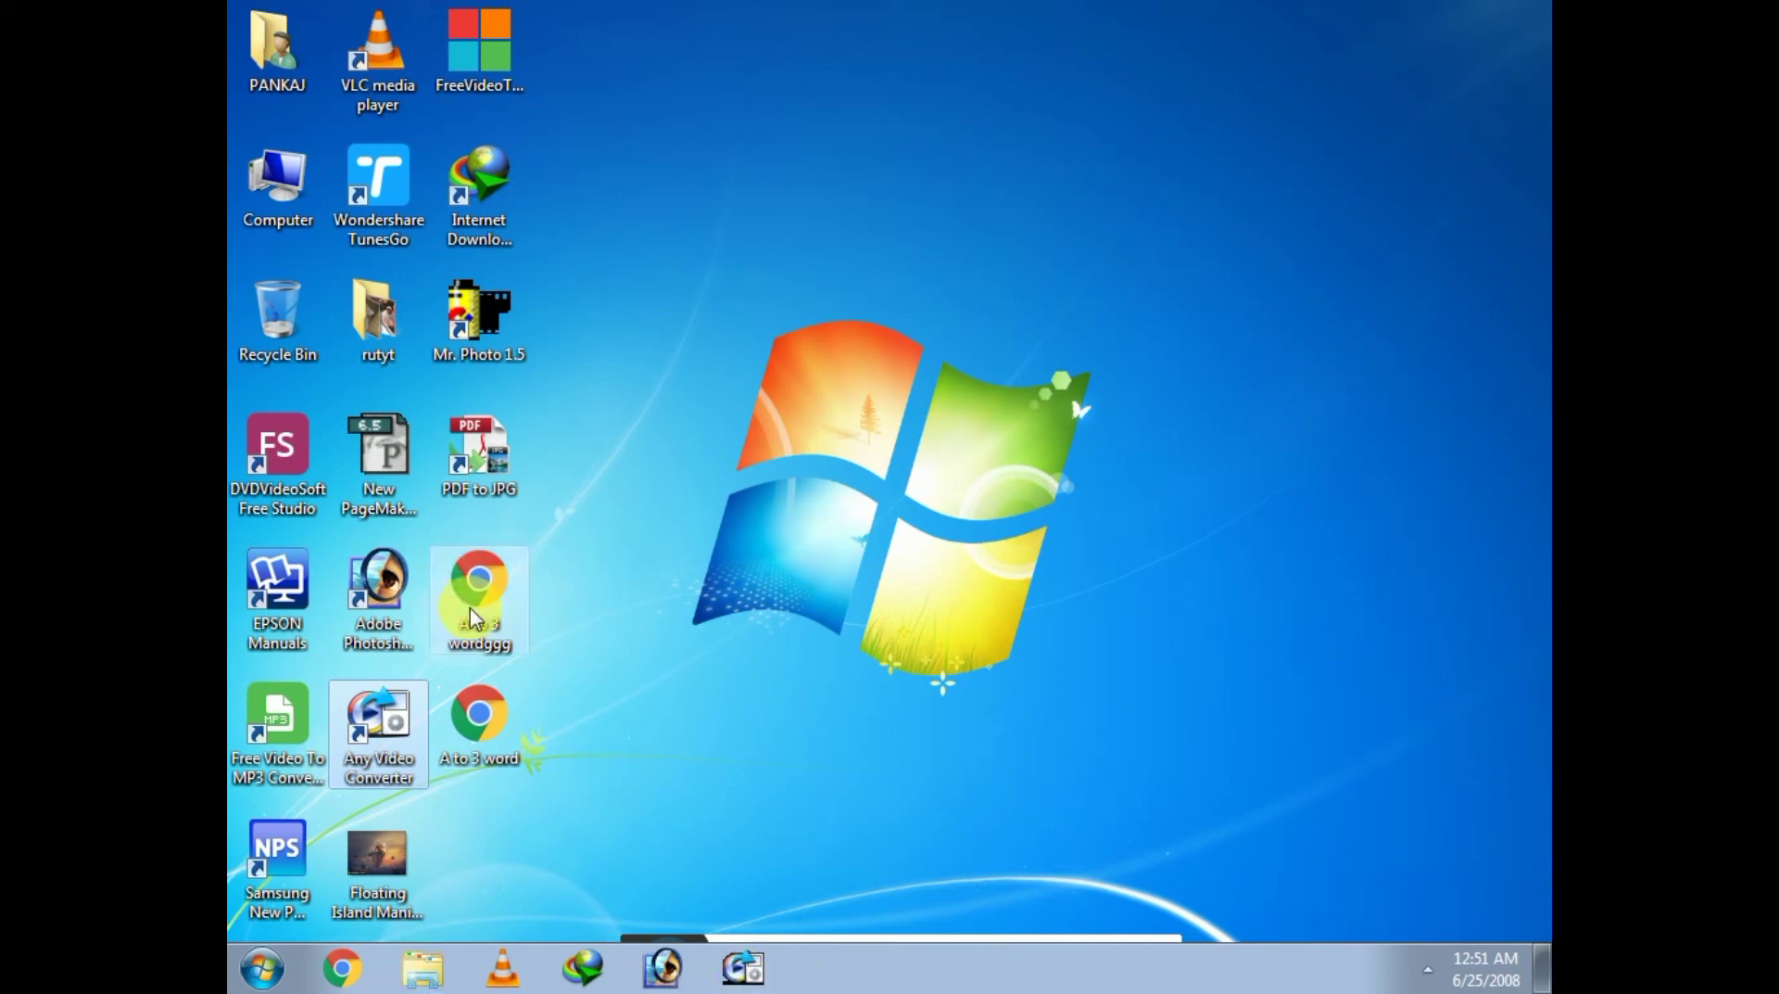
- Try to pin VLC media player to the taskbar, and pin the Mr. Photo 1.5 shortcut there as well
{"action": "left_click", "coordinate": [380, 63]}
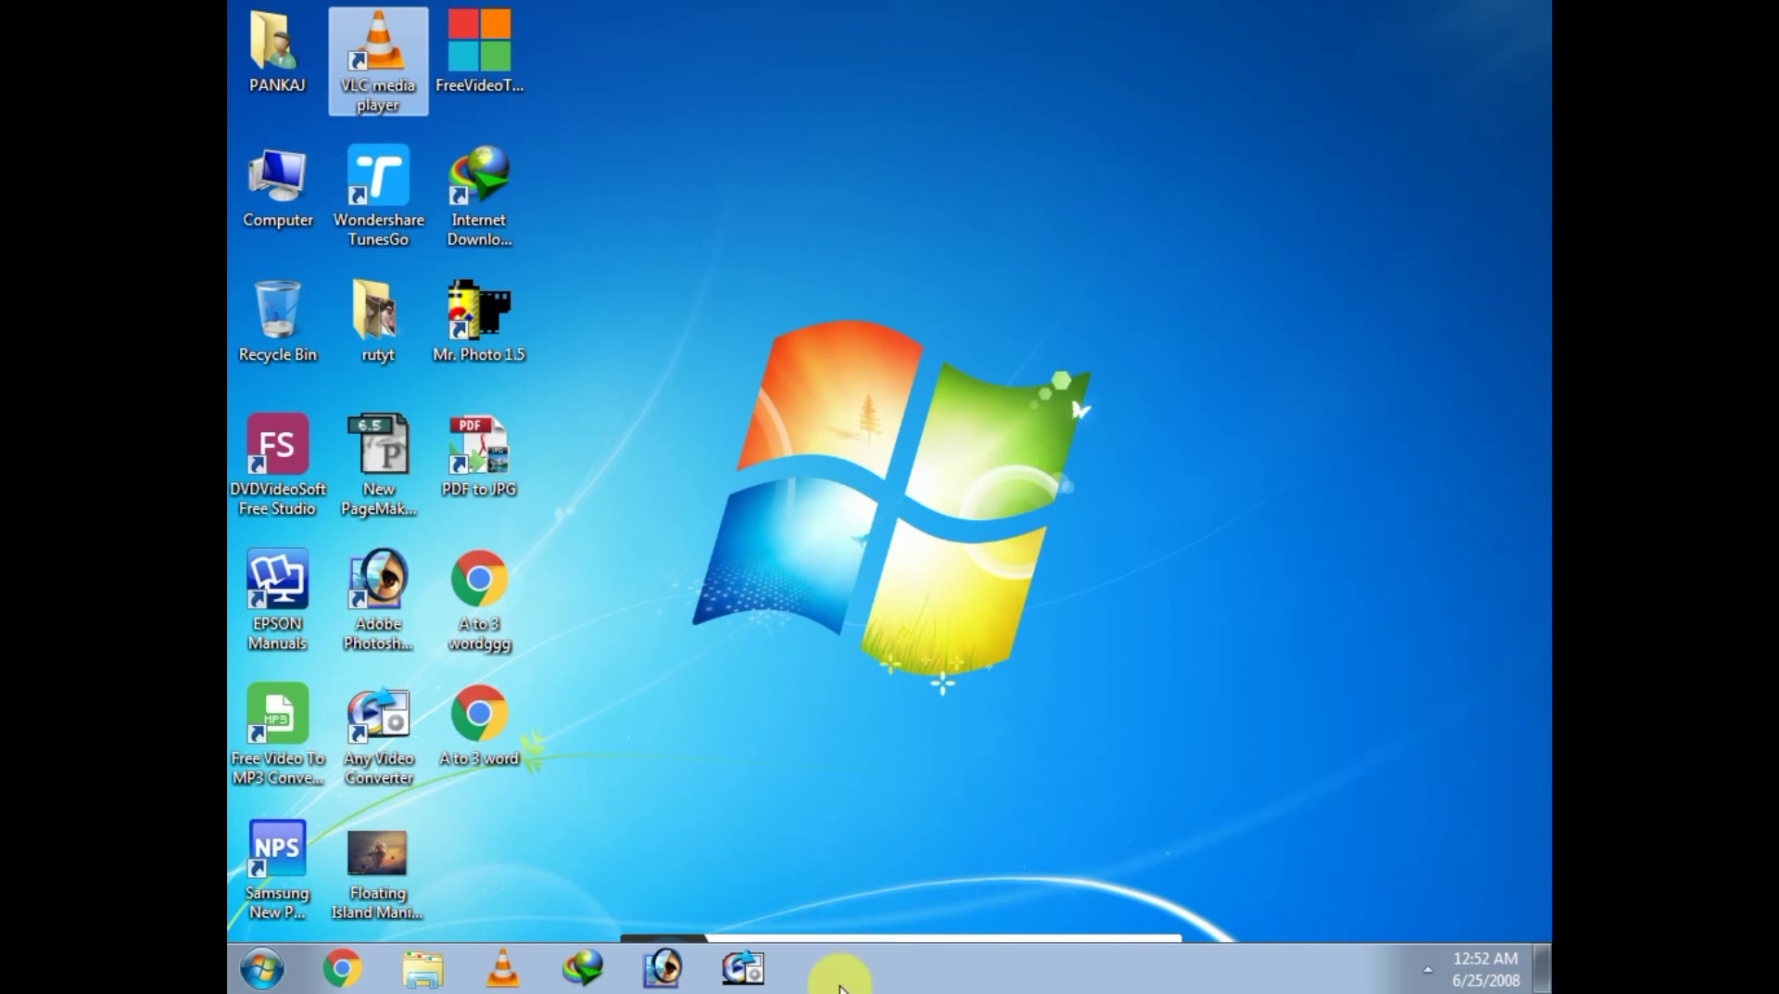
{"action": "right_click", "coordinate": [754, 262]}
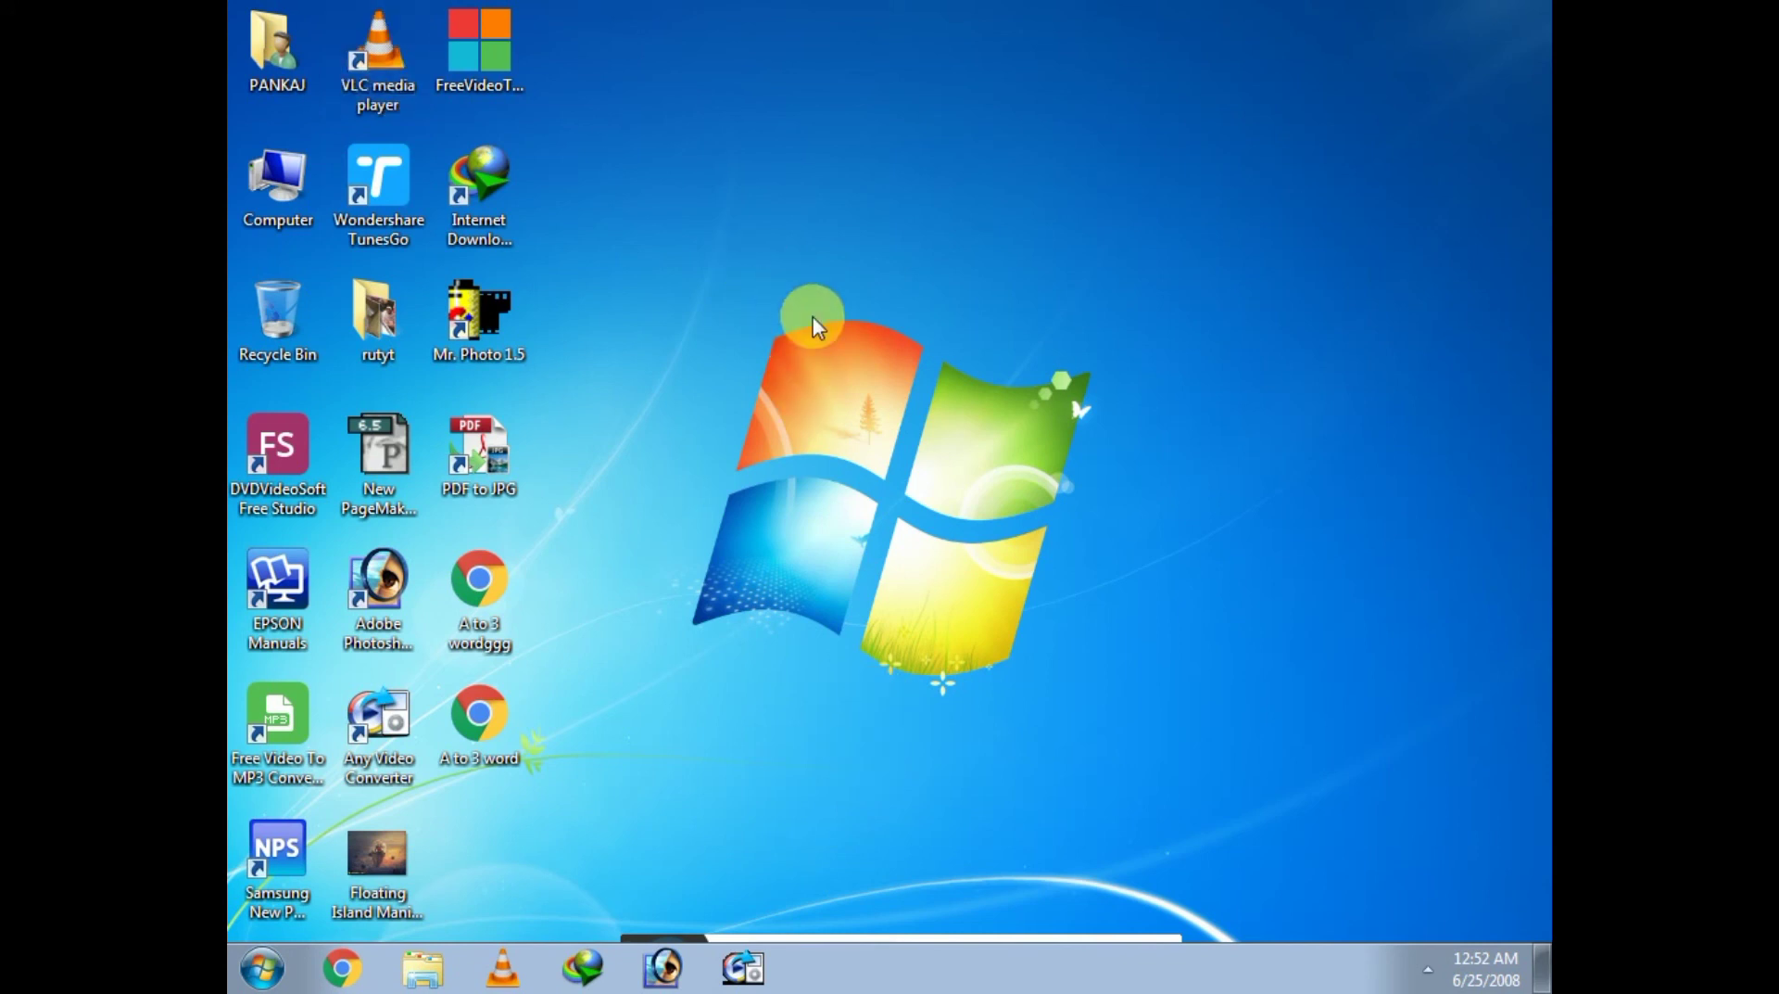
{"action": "left_click", "coordinate": [831, 338]}
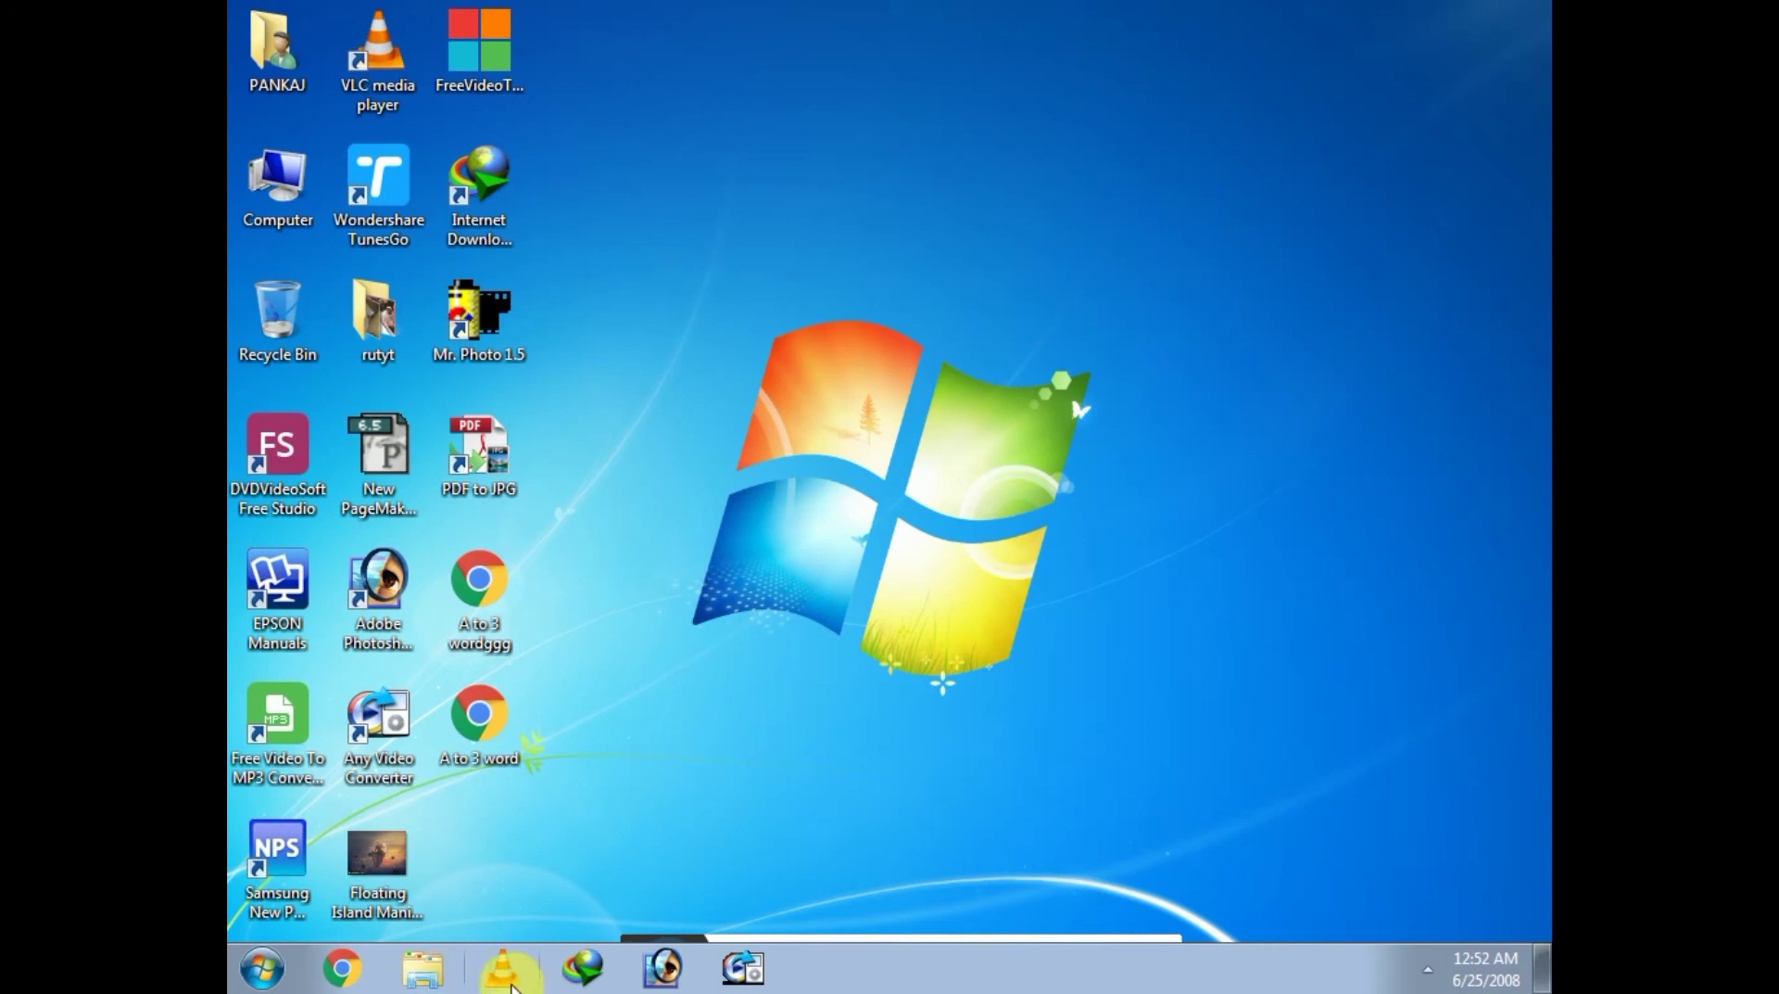
{"action": "left_click", "coordinate": [480, 369]}
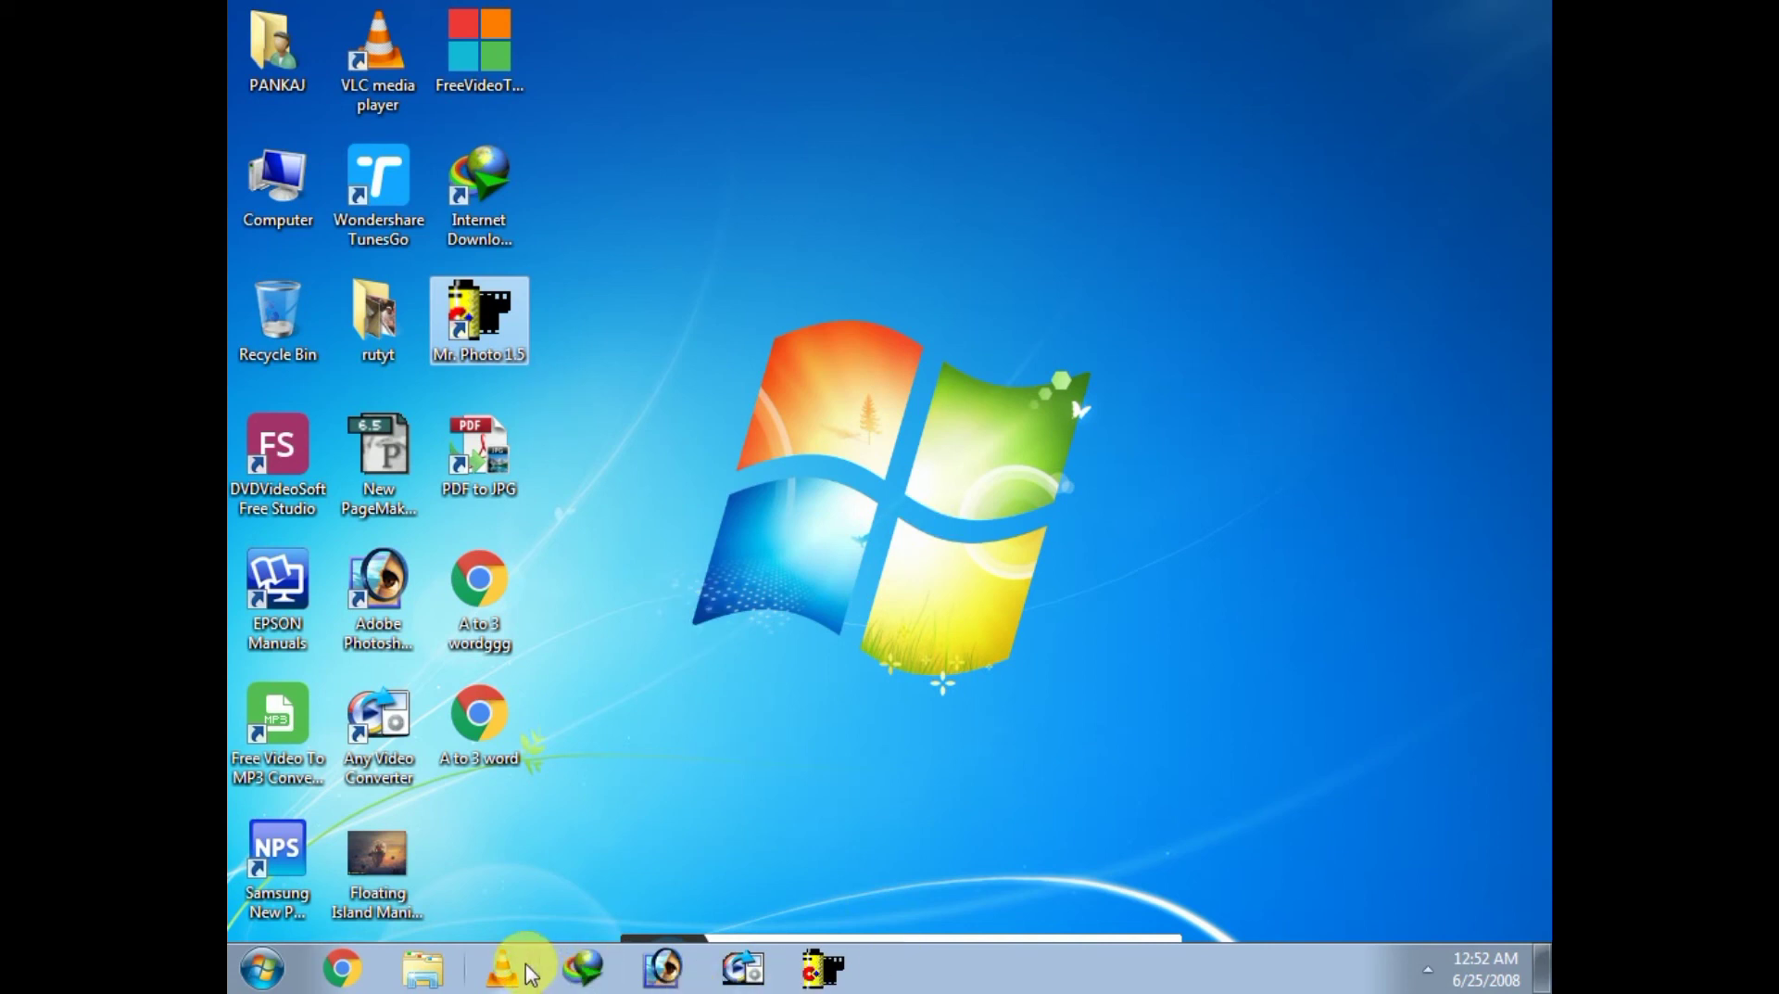
- Unpin Internet Download Manager, Adobe Photoshop 7.0, Any Video Converter and Mr. Photo 1.5 from the taskbar
{"action": "left_click", "coordinate": [802, 971]}
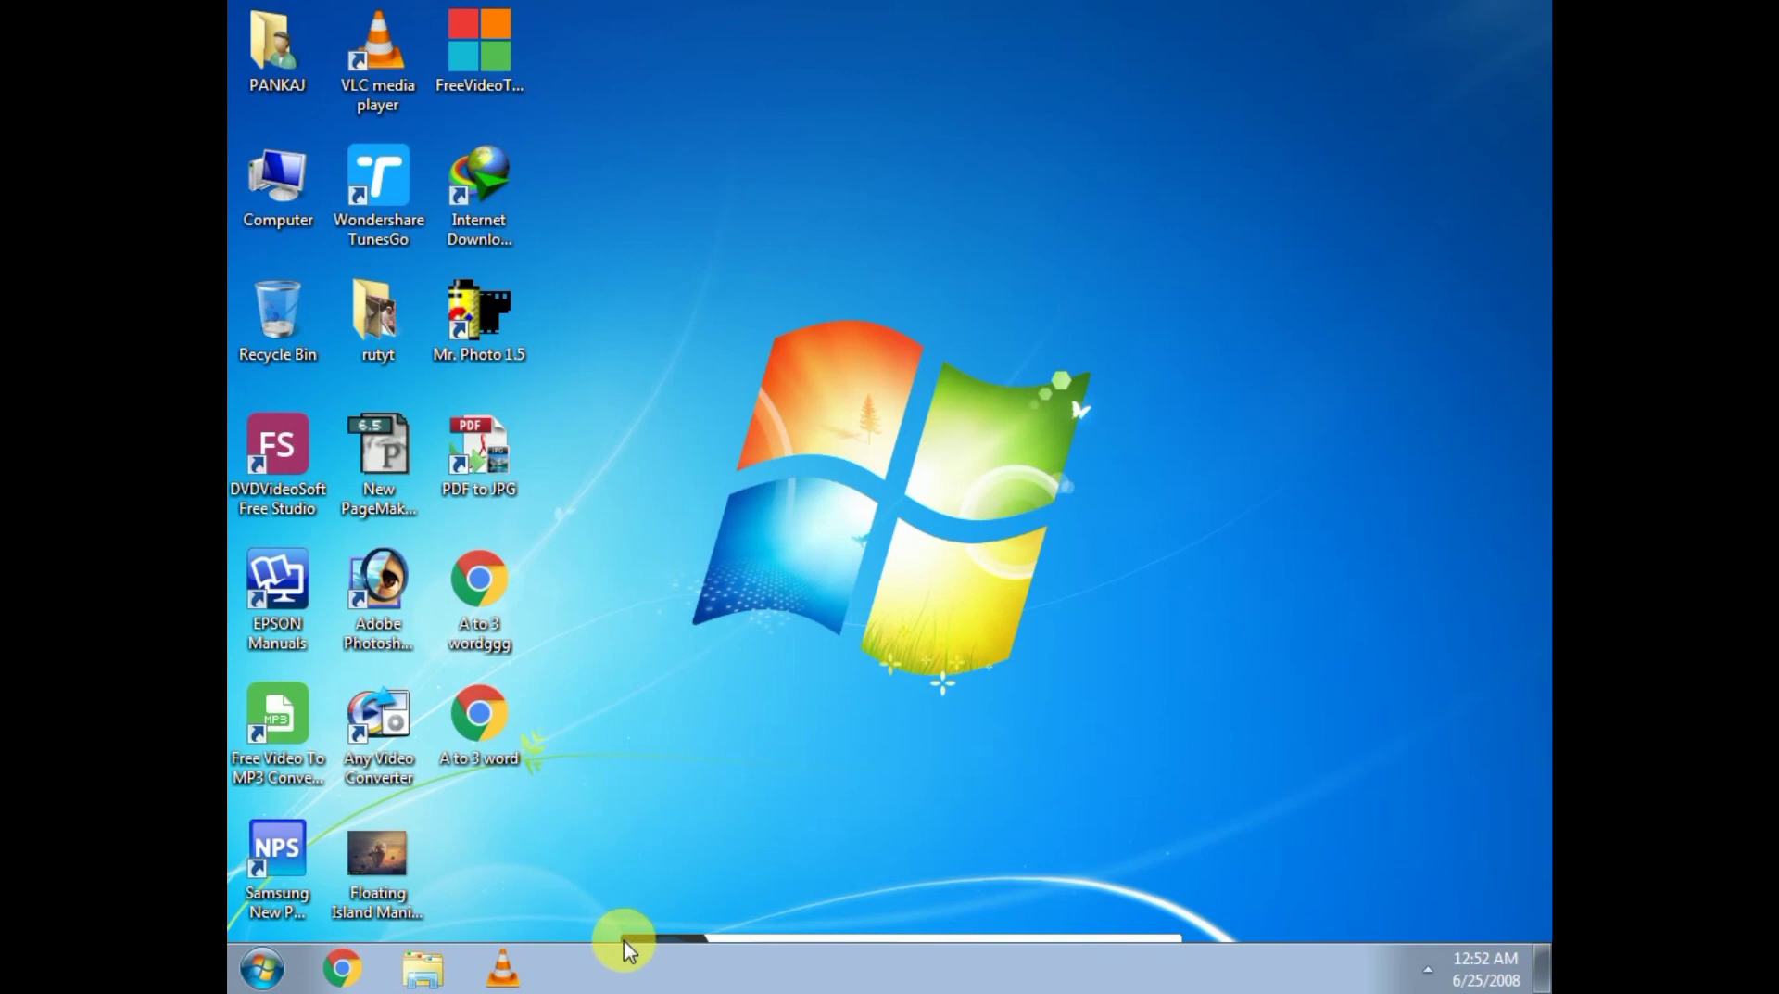
{"action": "mouse_move", "coordinate": [627, 945]}
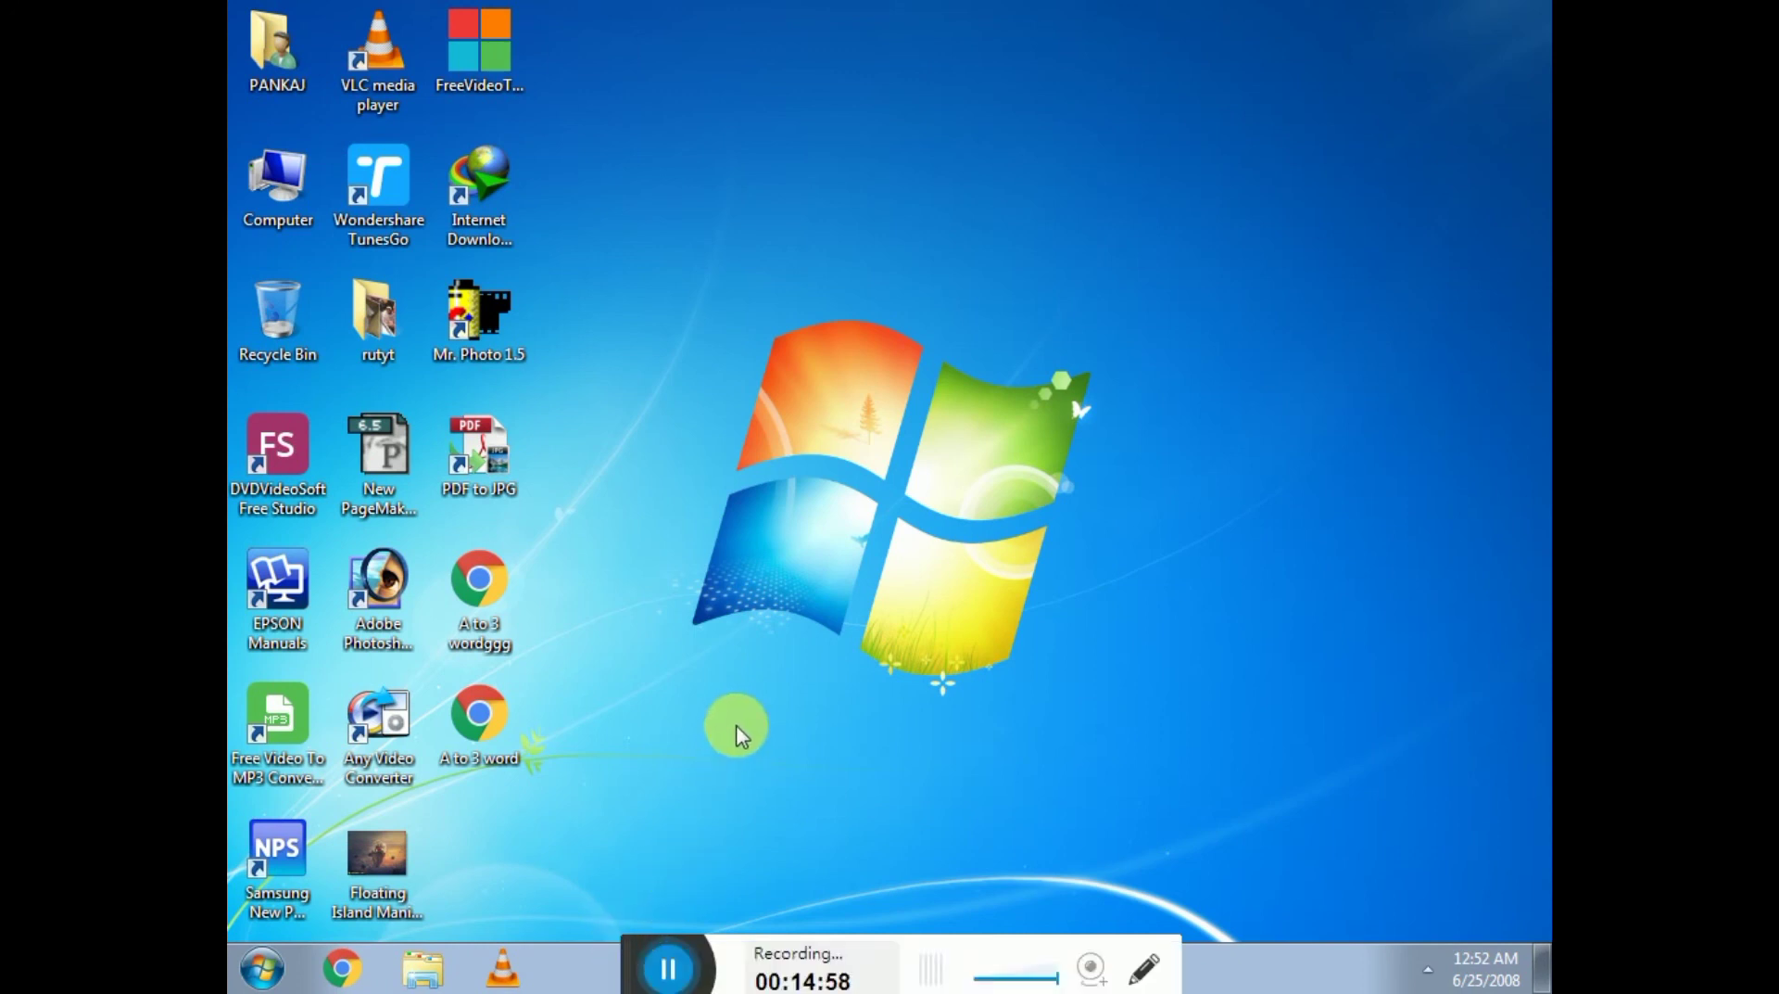